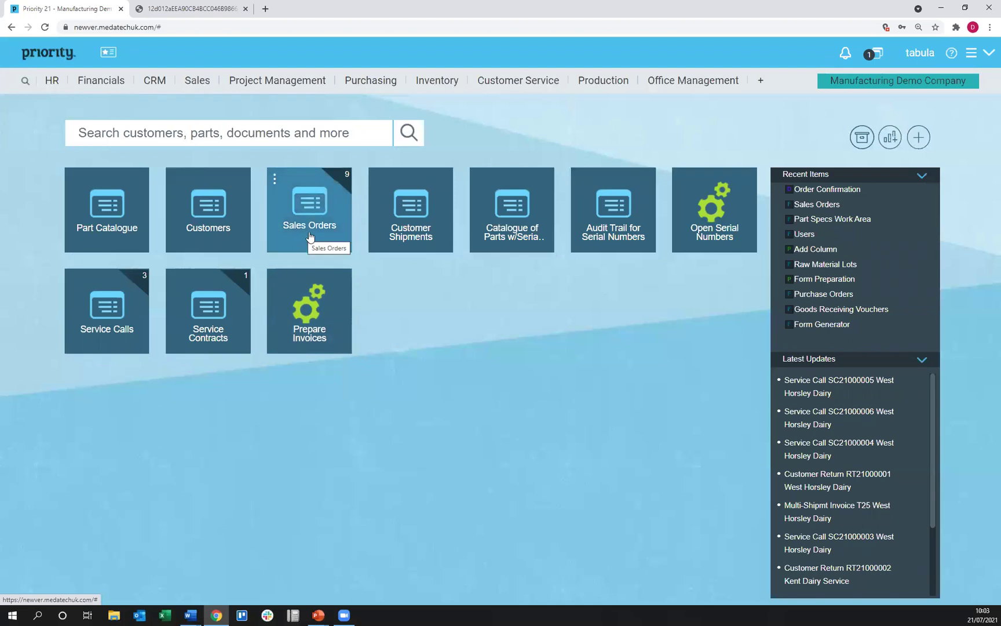
Open Sales Orders and retrieve the Kent Dairy Service order with a wildcard search on the end of its order number.
click(333, 209)
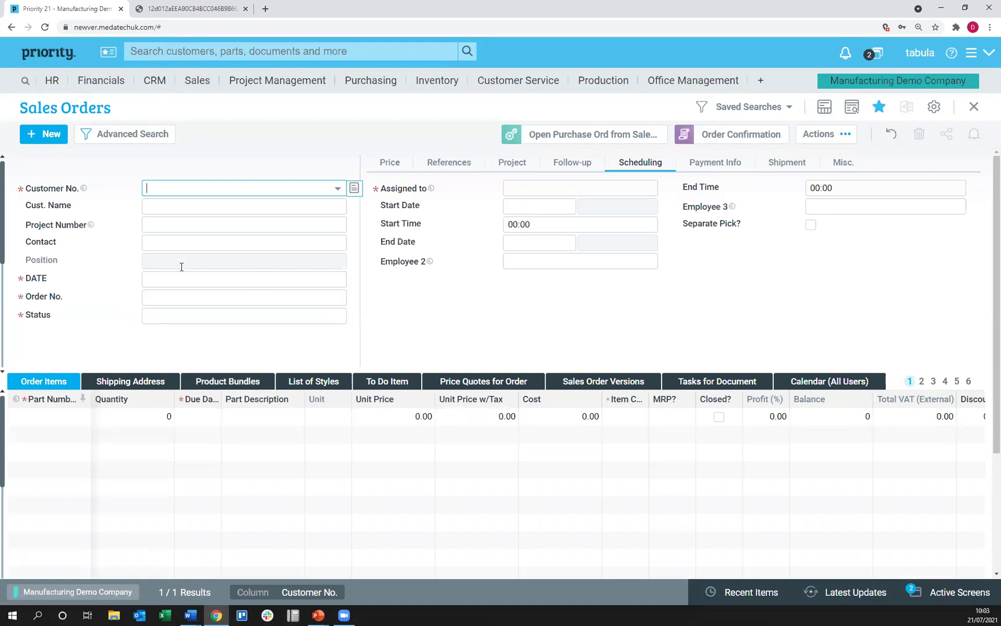
click(195, 303)
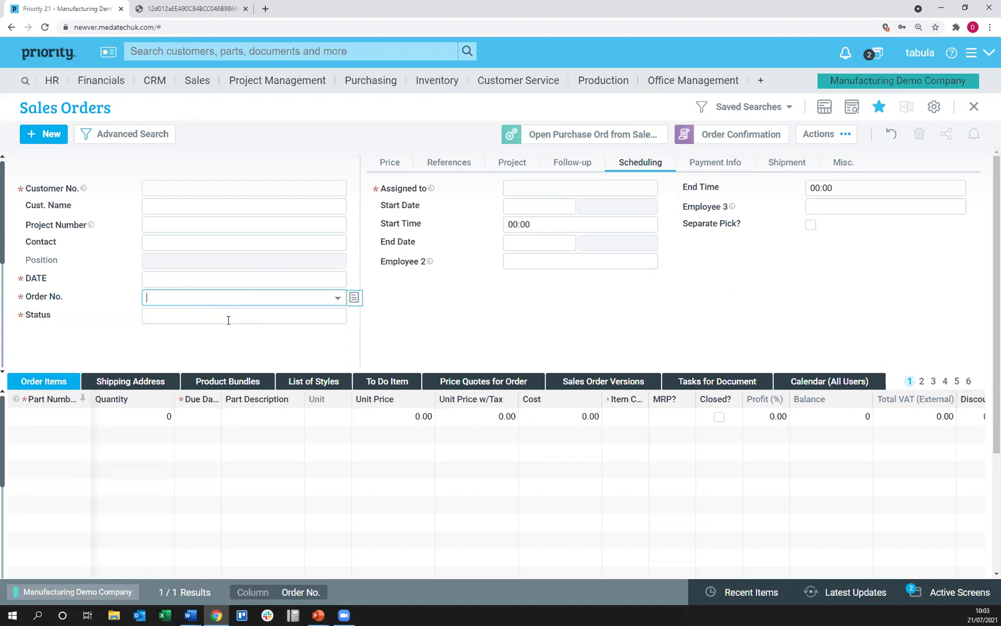
key(F11)
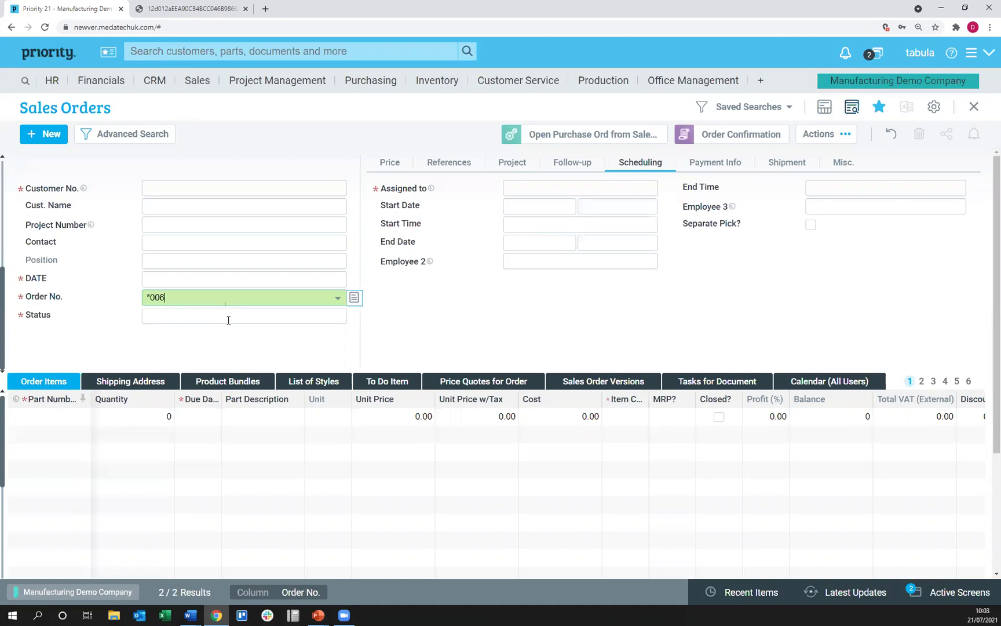
key(Return)
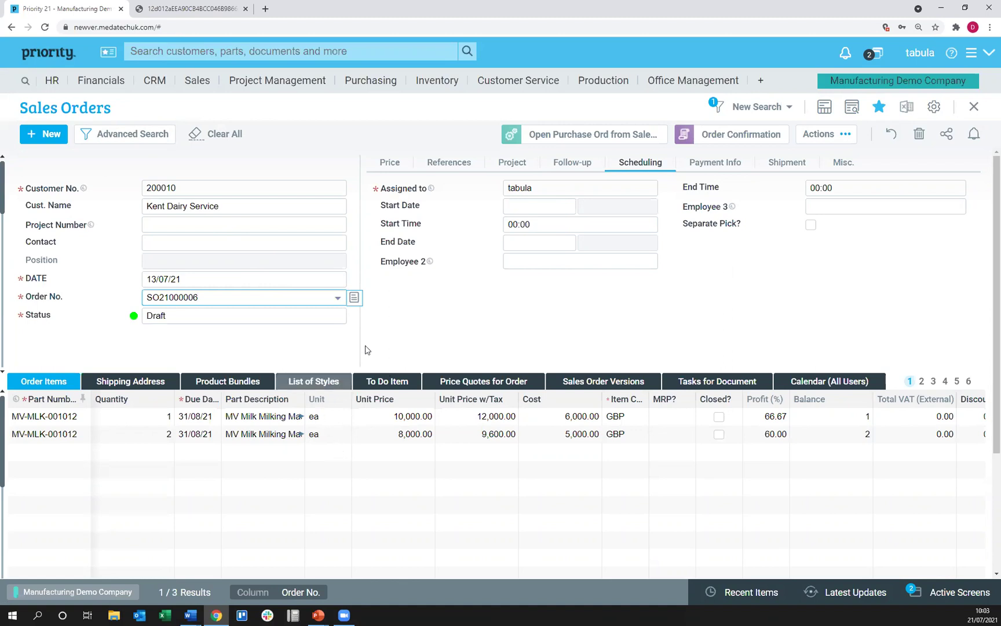
Display the order confirmation for this sales order as a PDF in the Standard Format.
click(687, 139)
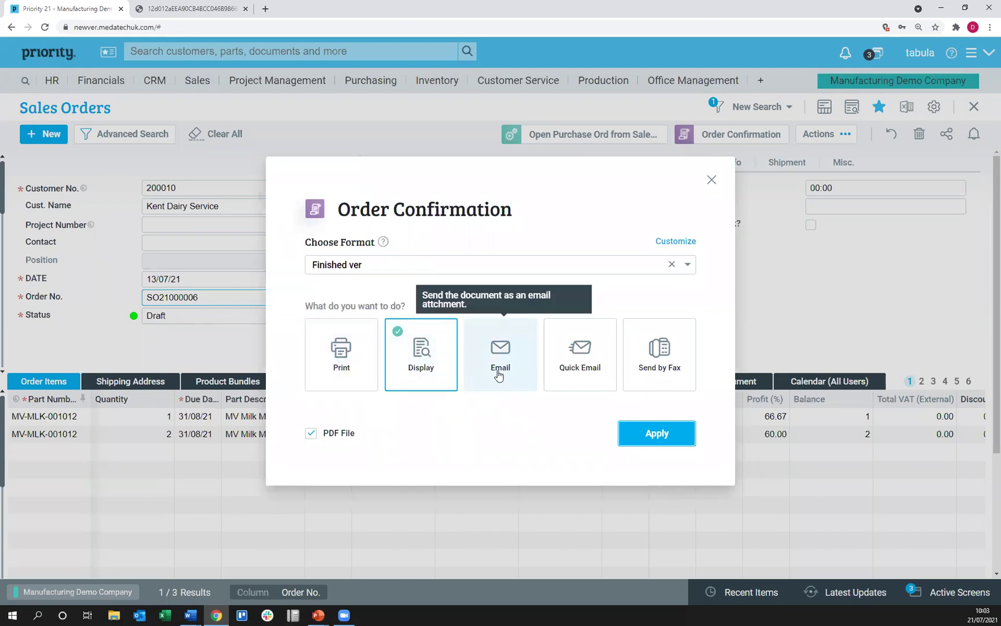
click(686, 265)
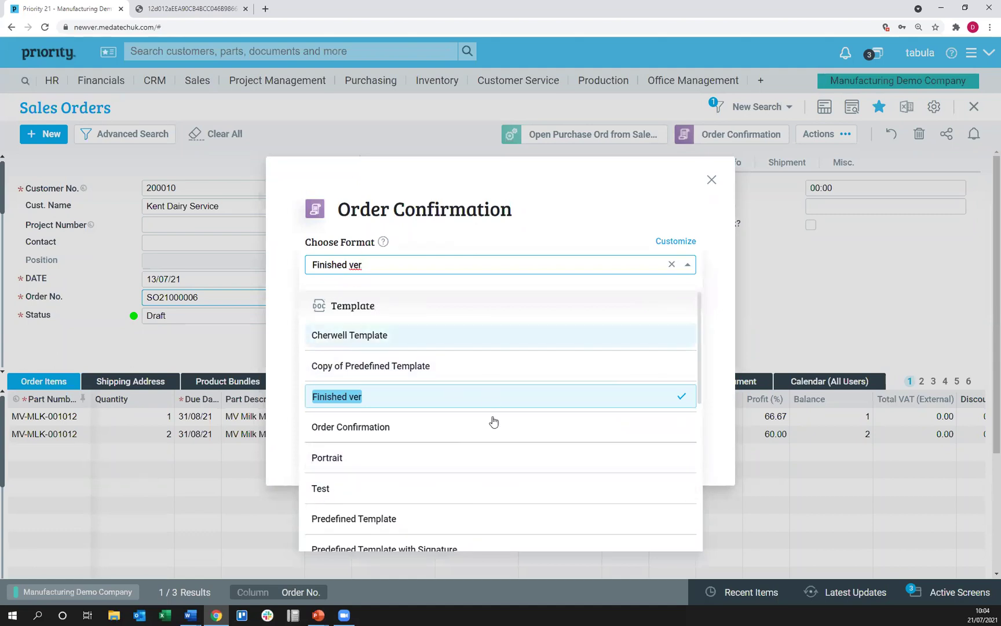
scroll(547, 379, down, 5)
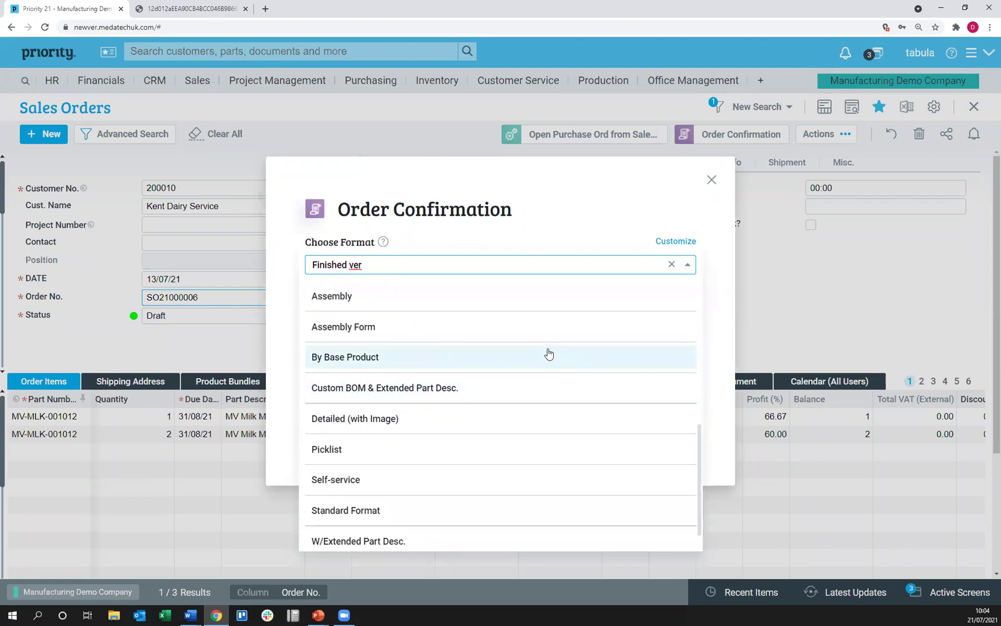
scroll(537, 356, up, 1)
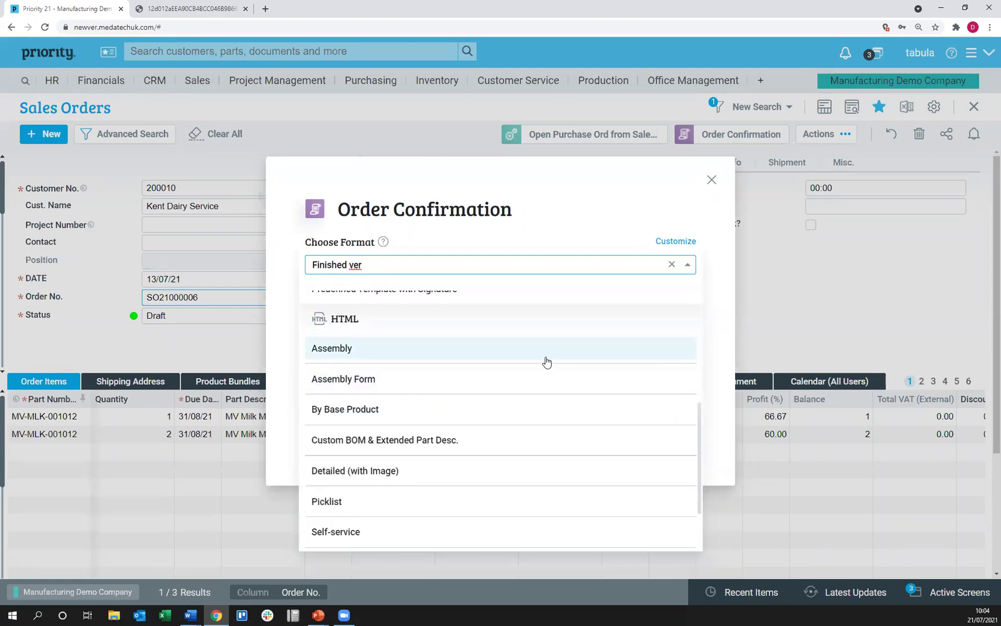
scroll(549, 394, down, 2)
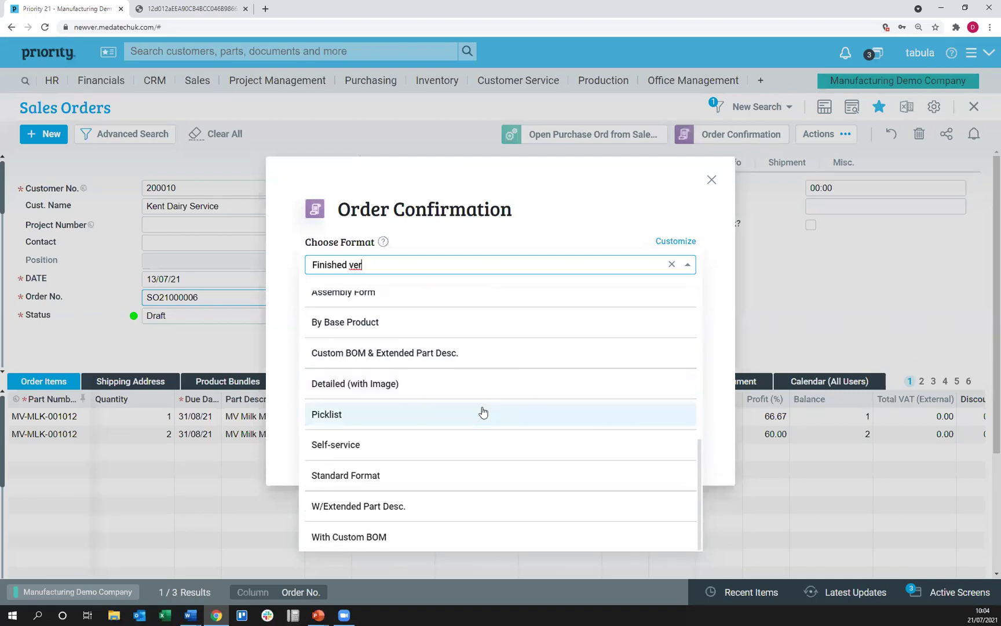
click(423, 480)
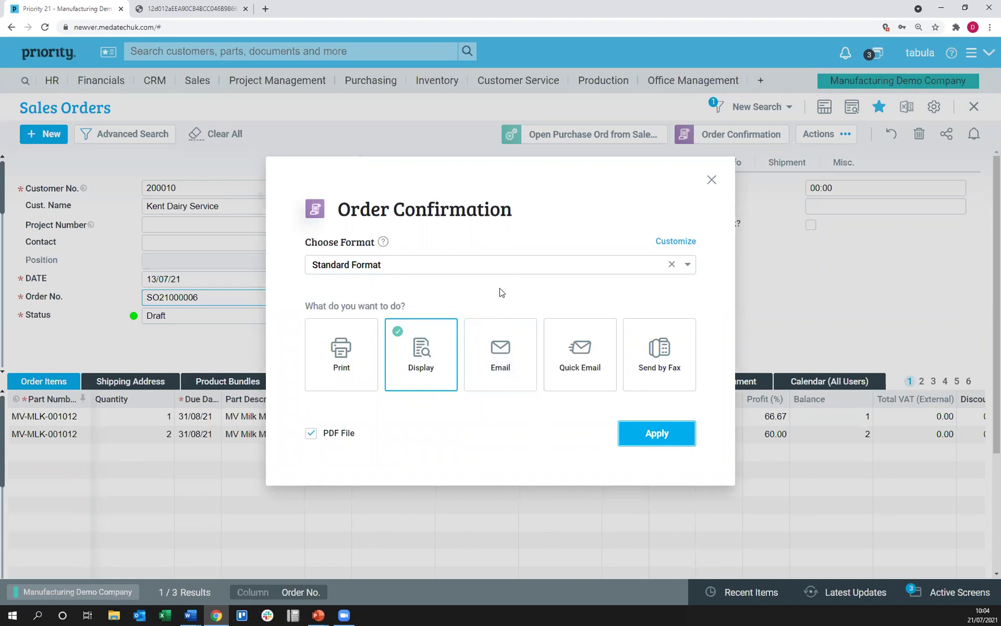
click(640, 432)
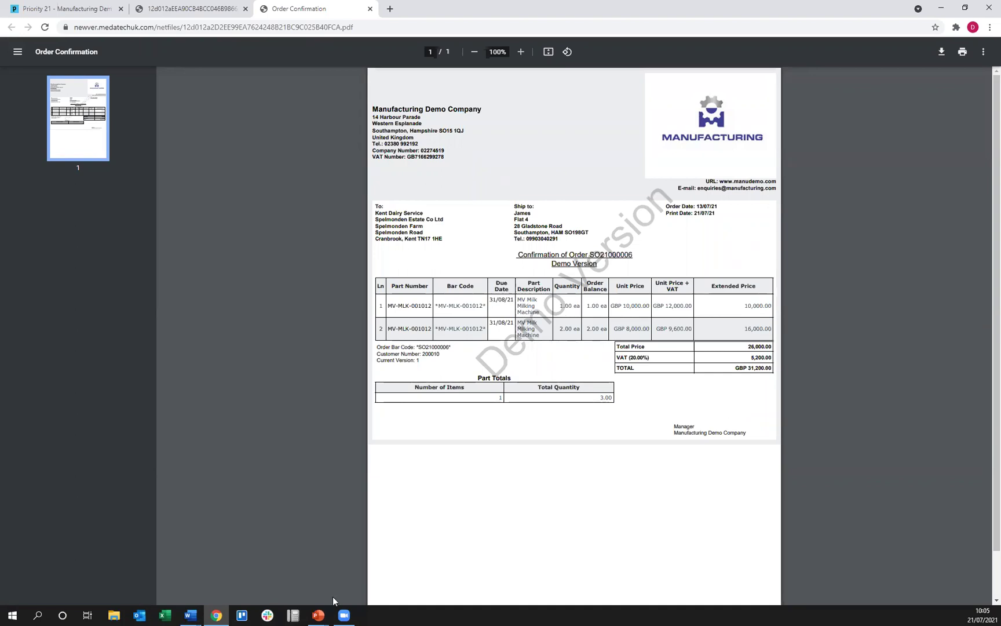
Return to the sales order and display its order confirmation as a PDF in the W/Extended Part Desc. format.
click(87, 8)
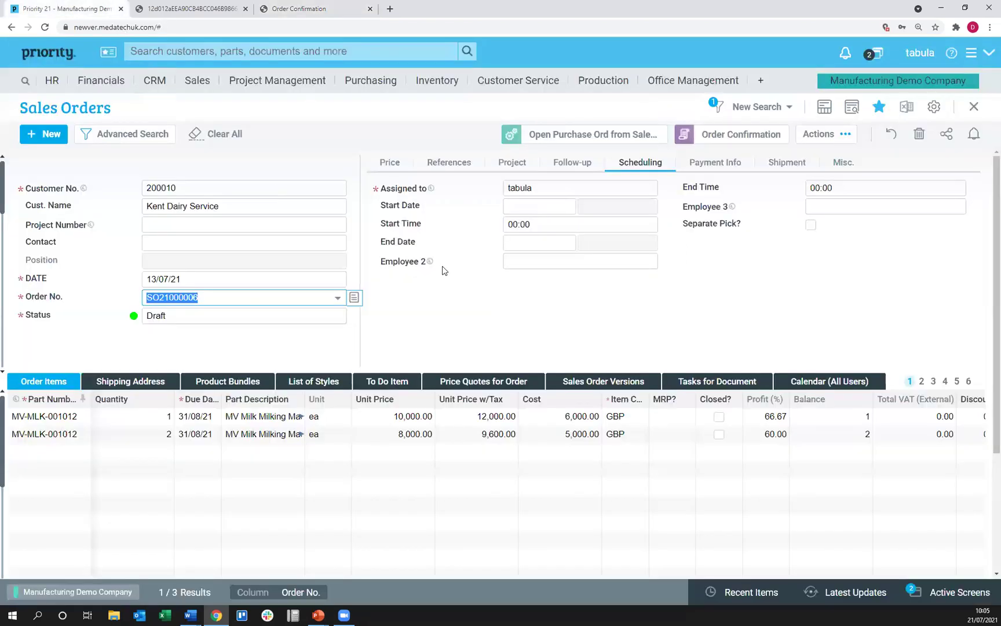
click(724, 142)
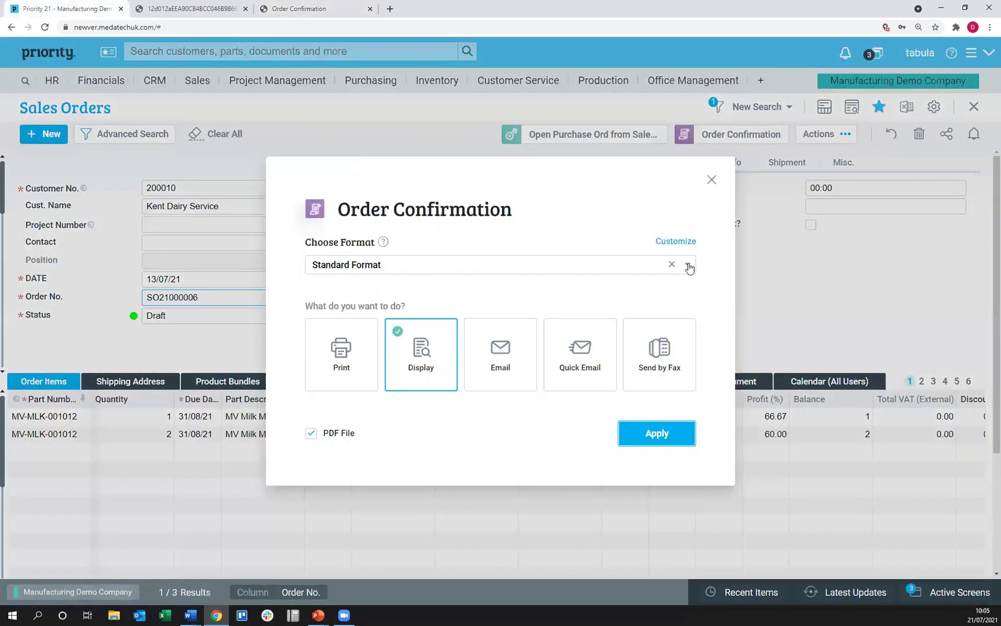
click(688, 265)
scroll(543, 471, down, 1)
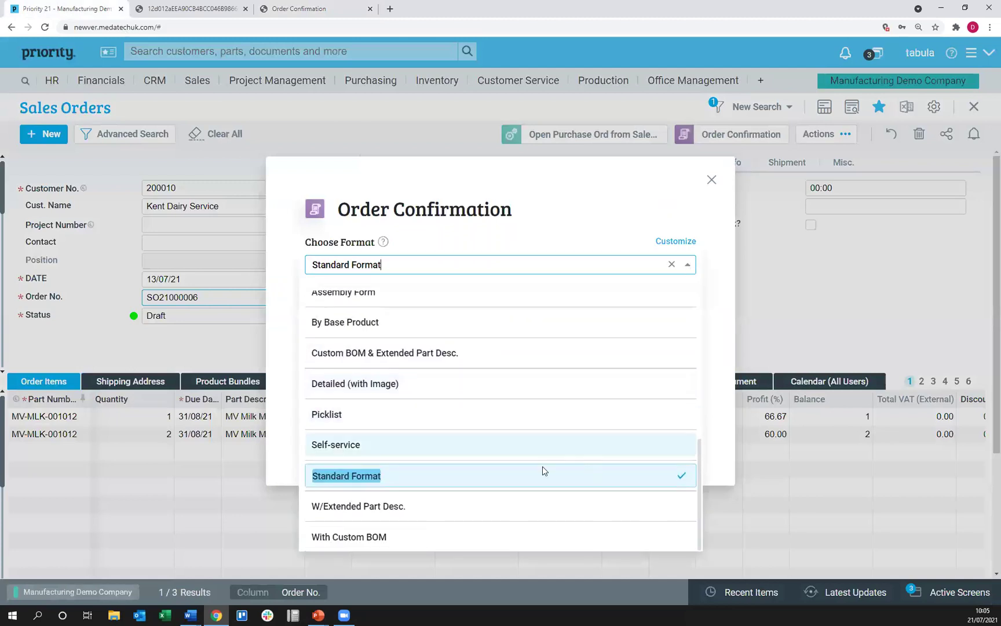
click(450, 517)
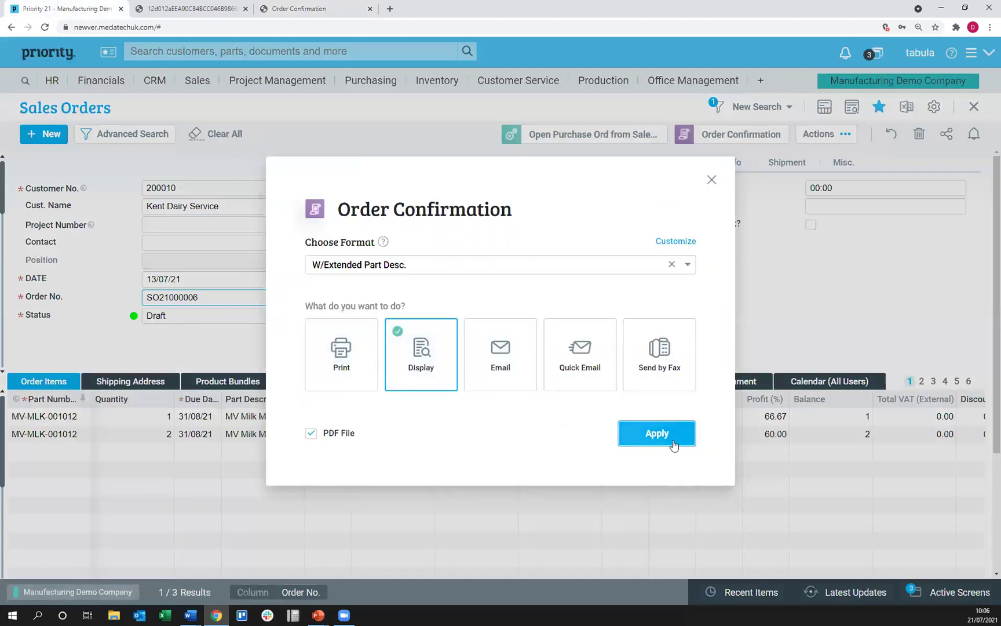
click(656, 434)
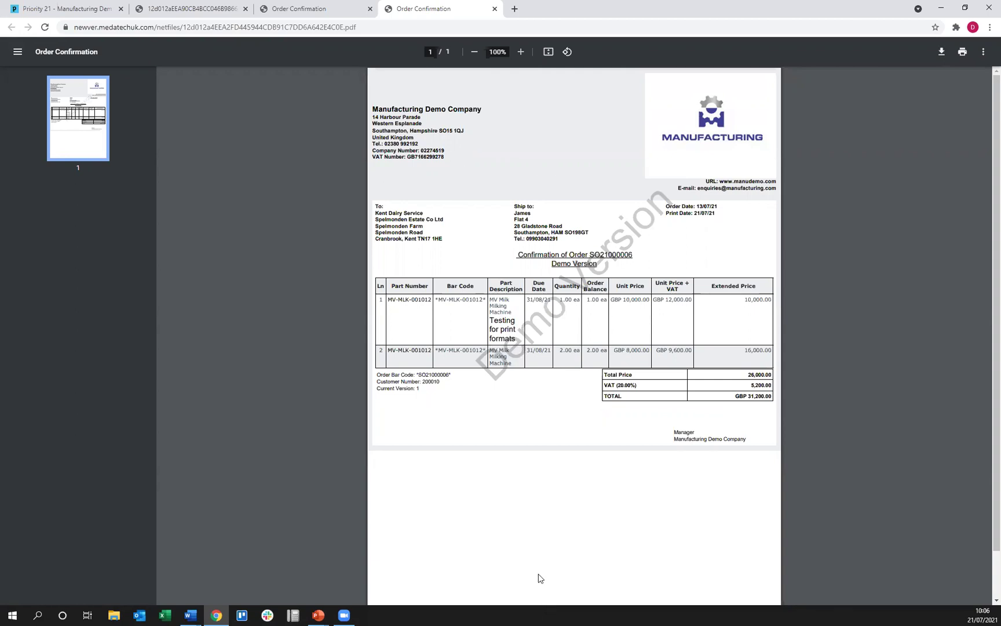
Compare the extended-description confirmation PDF with the Standard Format one generated before.
click(92, 9)
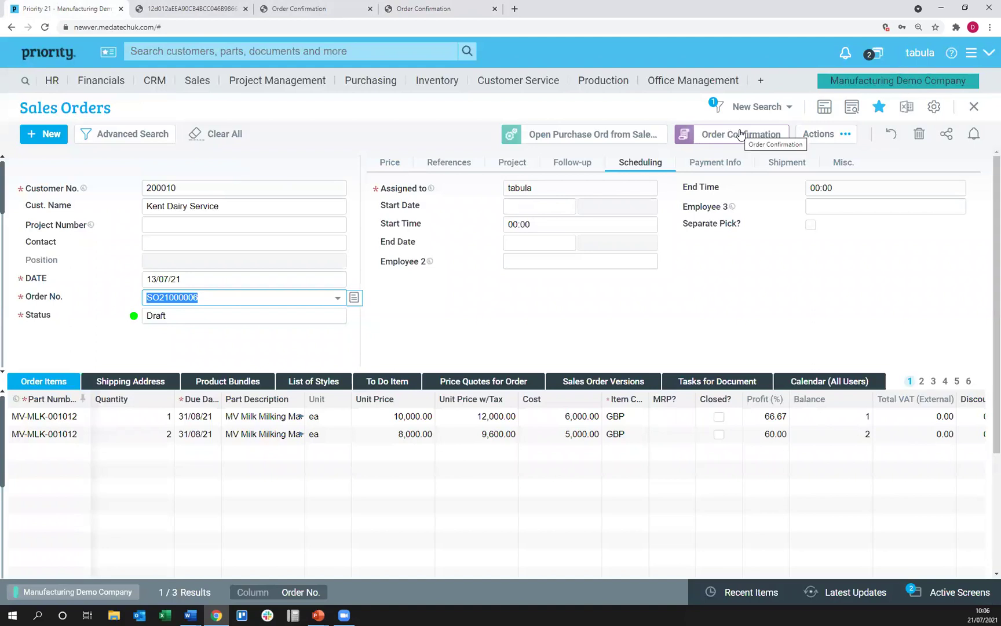
click(740, 134)
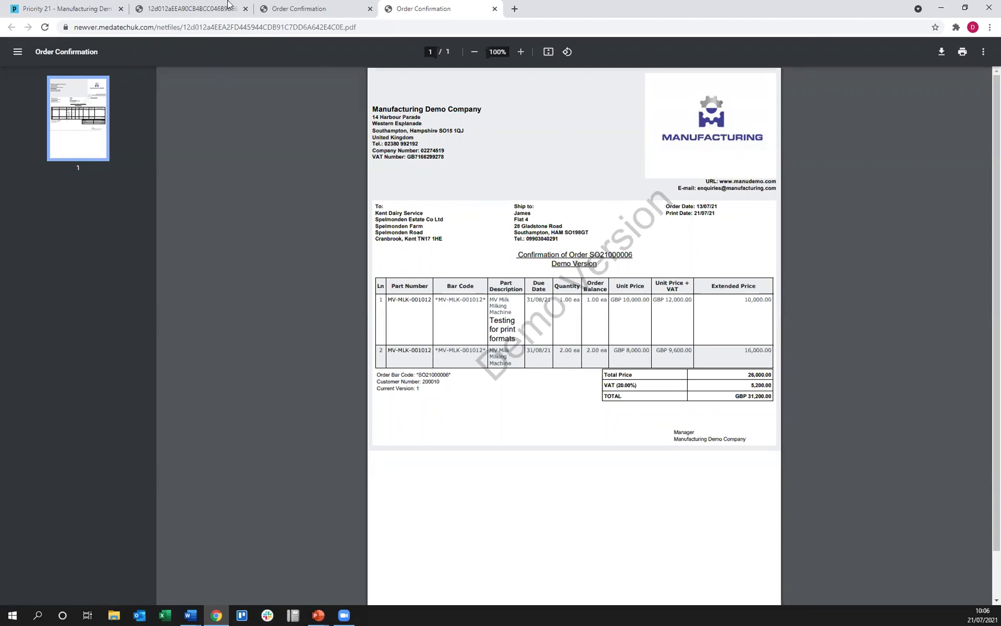
click(277, 10)
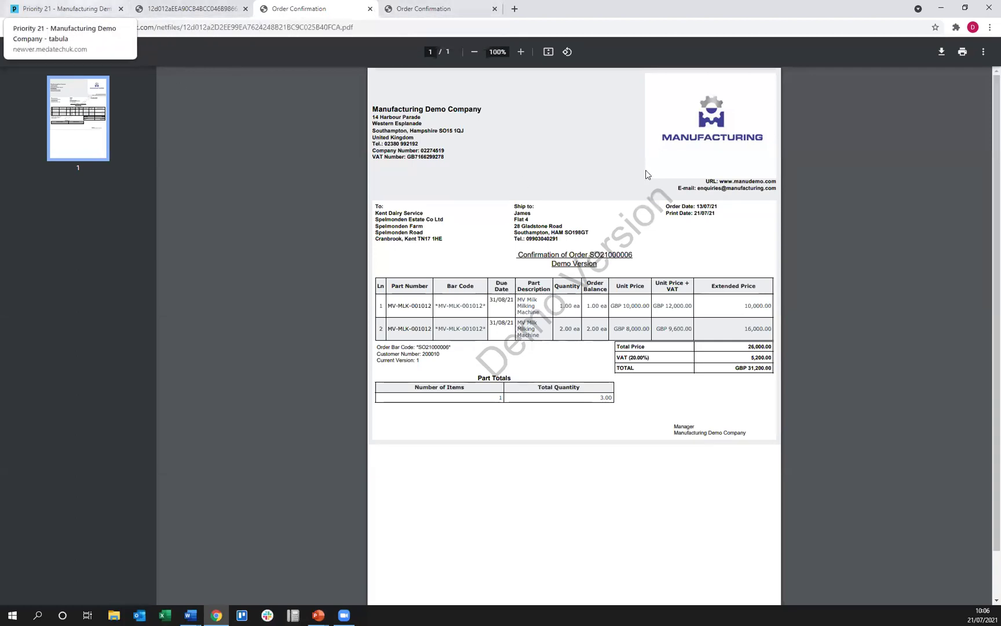
Return to the sales order and display its order confirmation as a PDF in the Detailed (with Image) format.
click(84, 8)
click(724, 133)
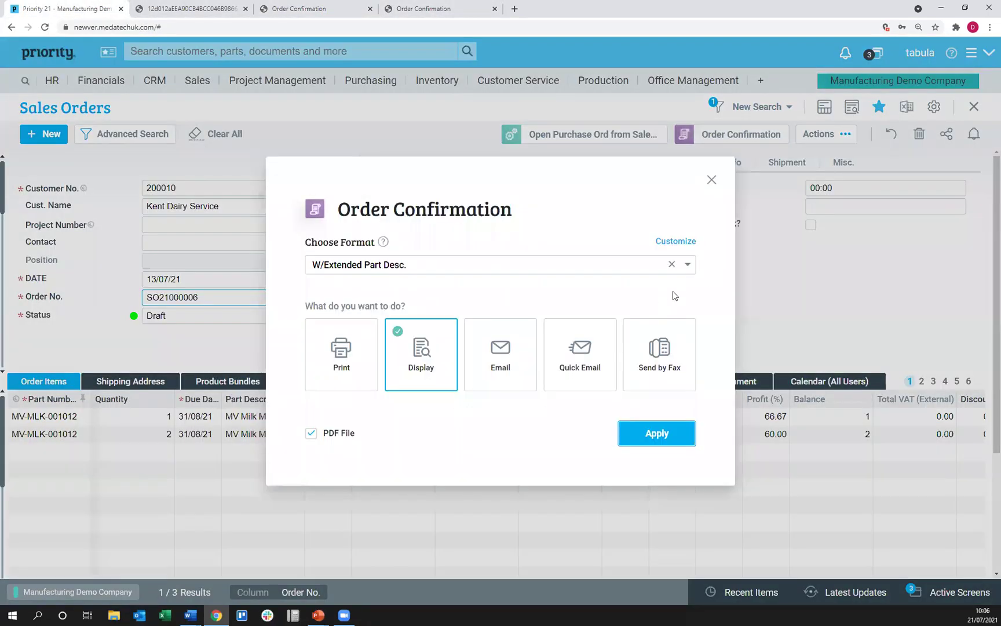
click(686, 266)
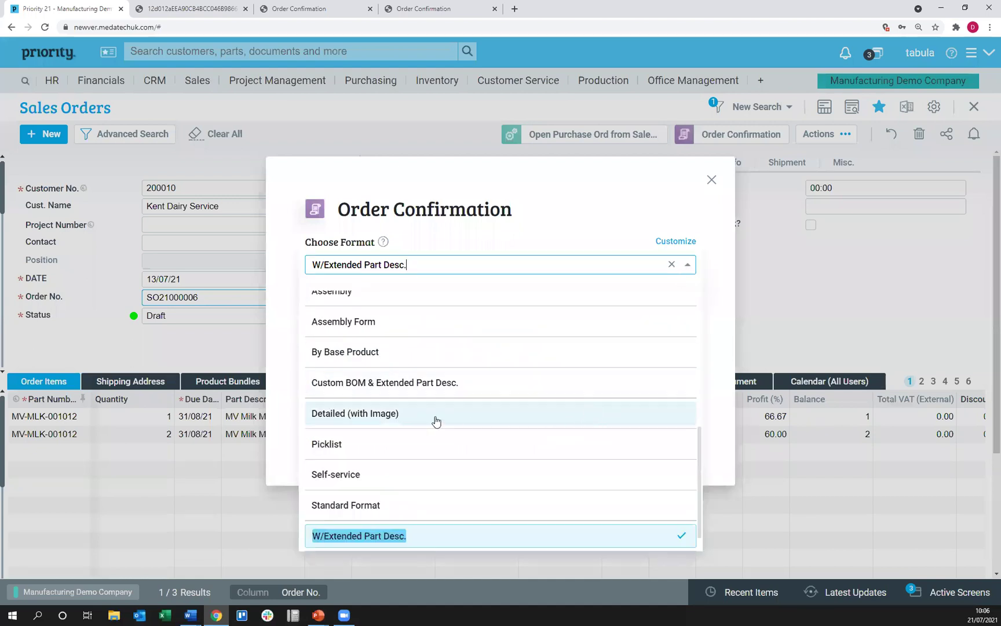
click(404, 419)
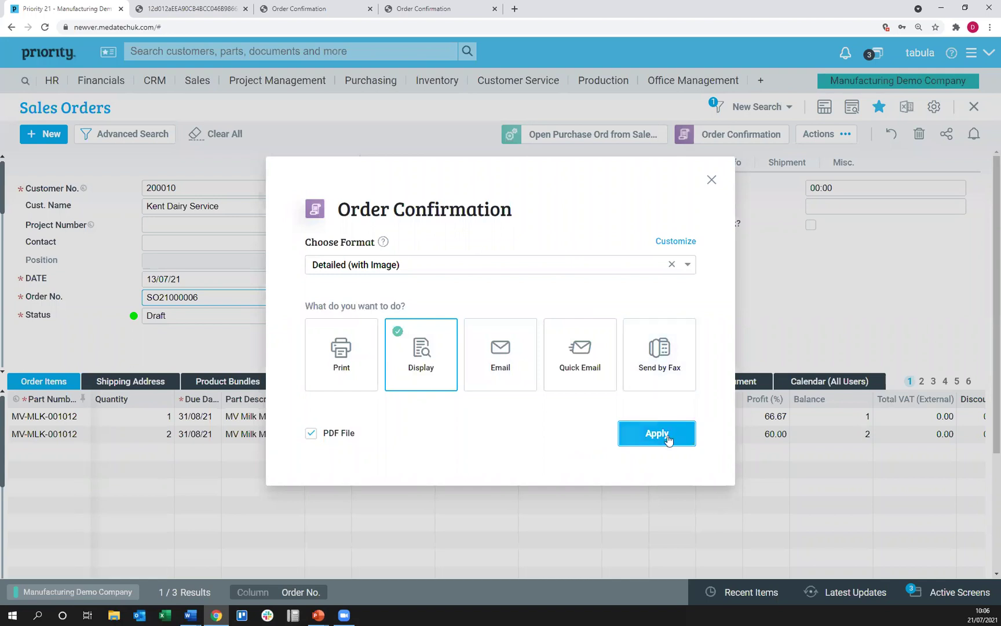
click(654, 438)
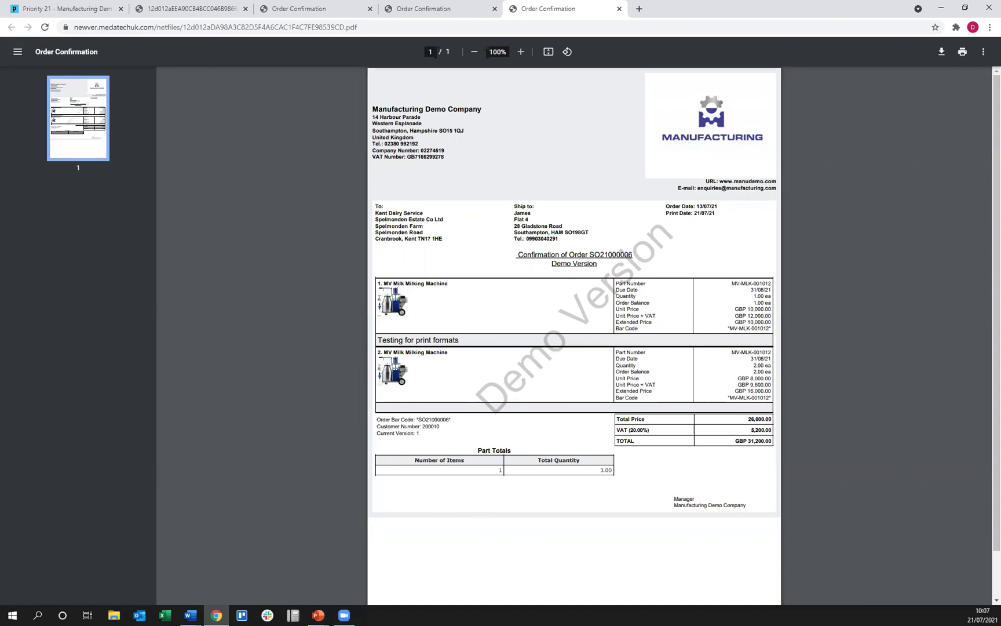
Restart the order confirmation from the sales order with Standard Format chosen, and open the report's customization.
click(87, 9)
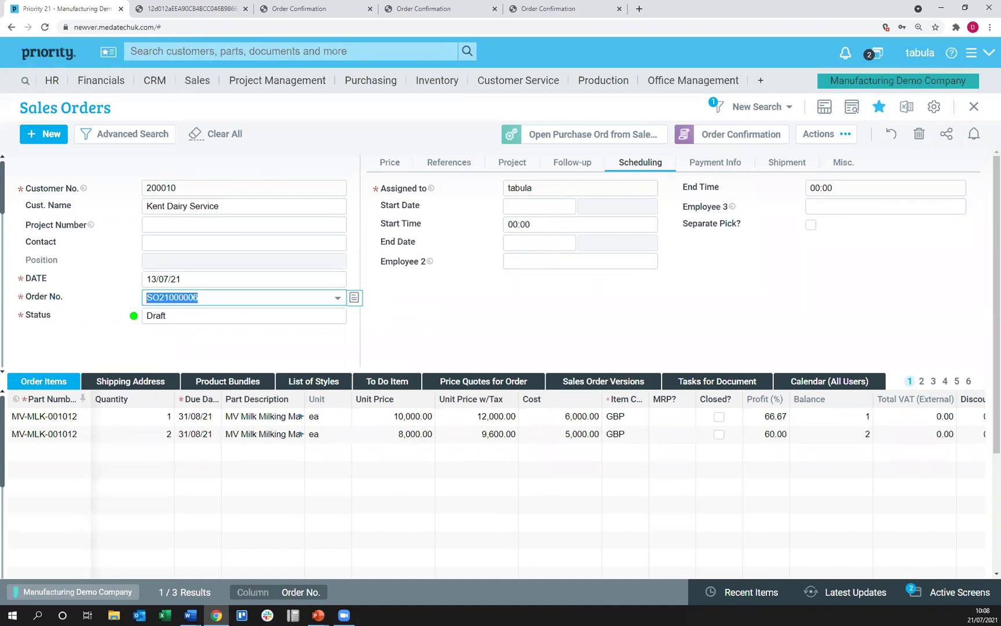
click(742, 134)
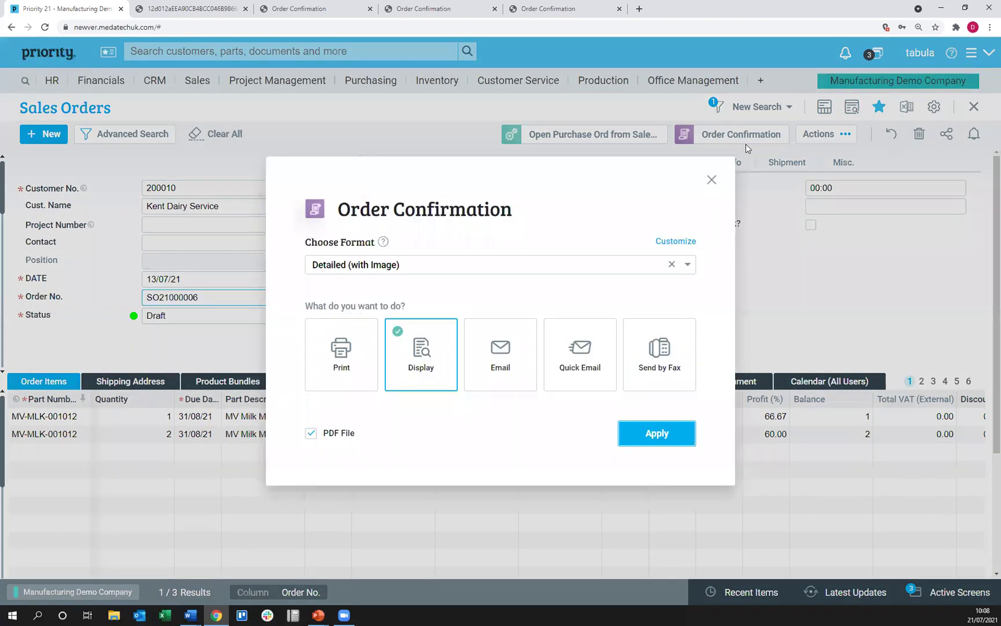
click(689, 271)
scroll(516, 473, down, 3)
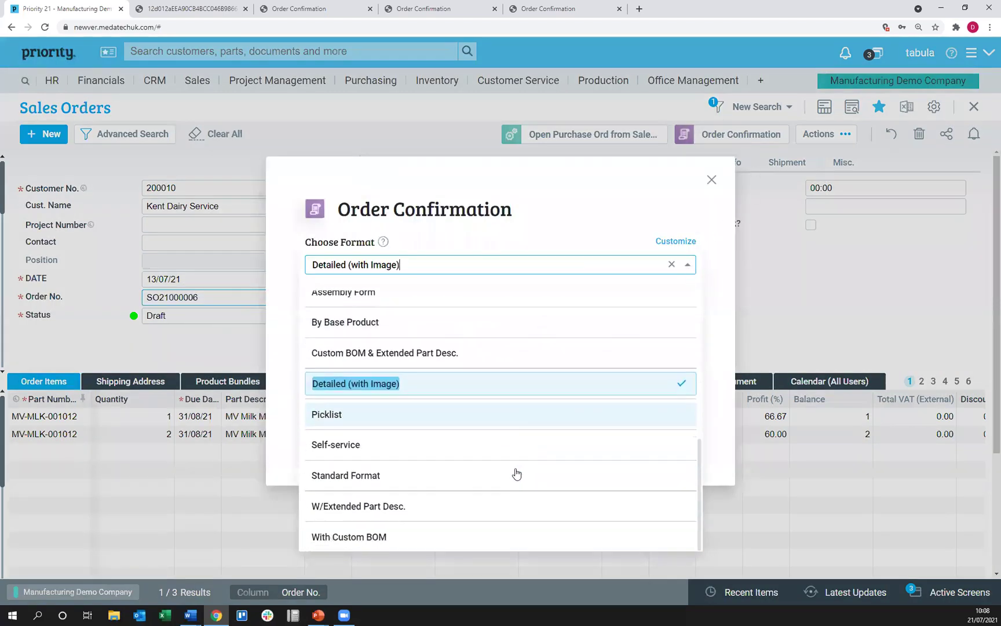
click(438, 477)
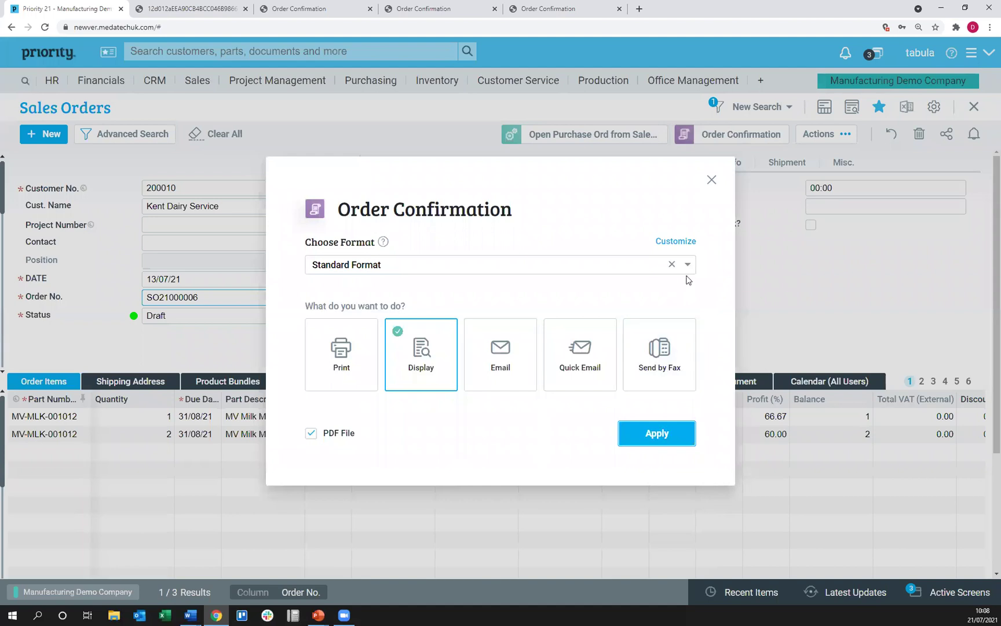
click(671, 242)
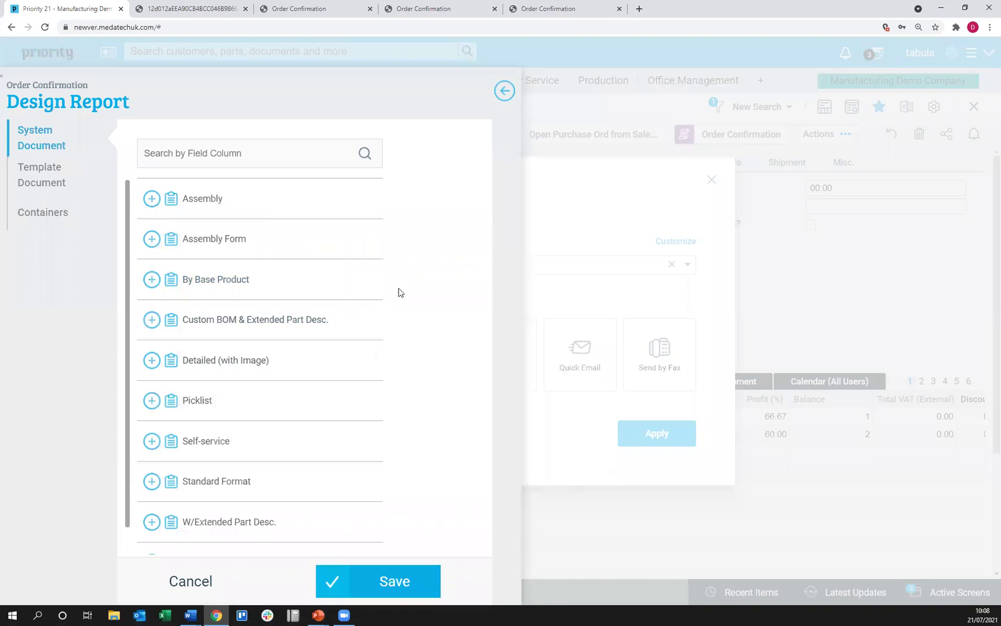
Expand Standard Format among the system documents and review the sections it contains.
scroll(322, 268, down, 1)
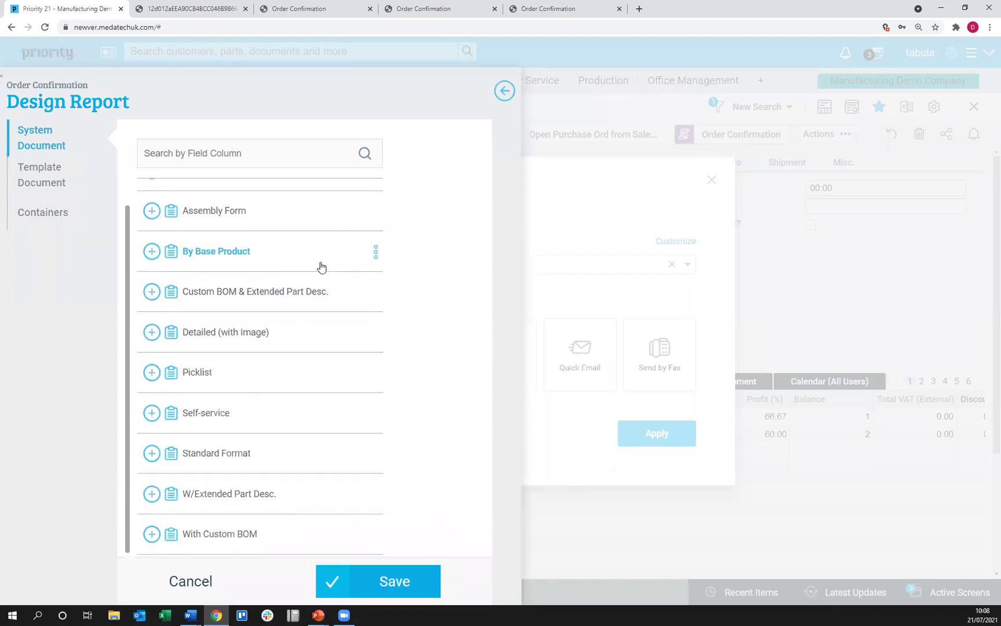
scroll(323, 267, up, 1)
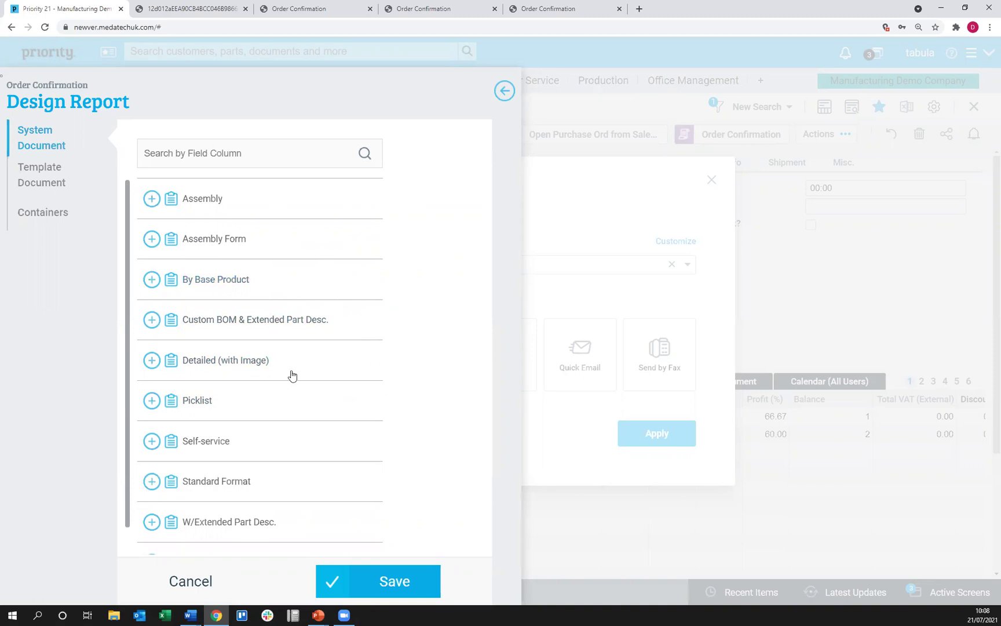
click(241, 486)
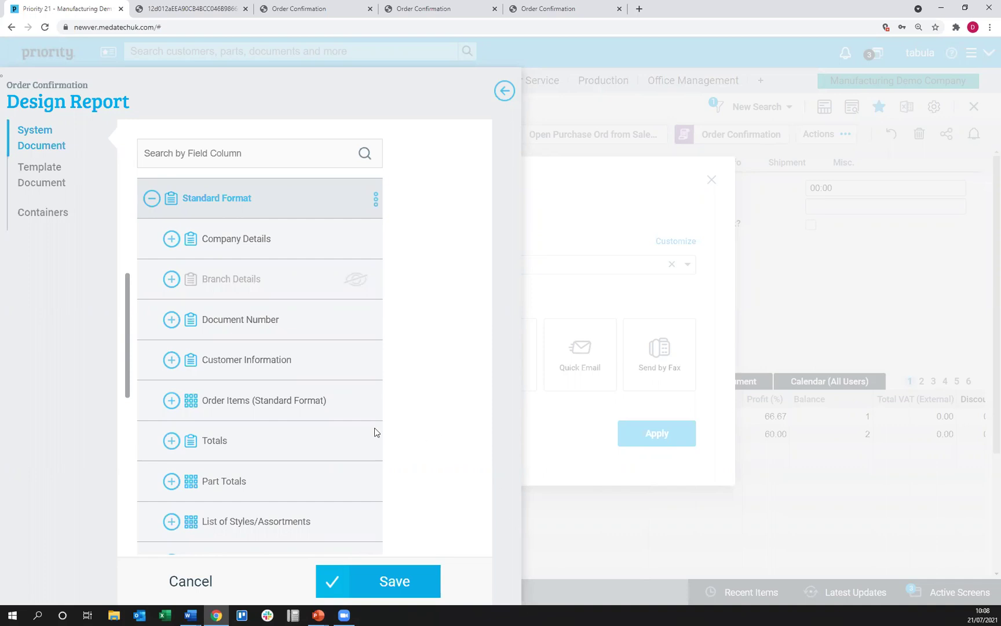
scroll(277, 403, down, 3)
scroll(289, 398, up, 5)
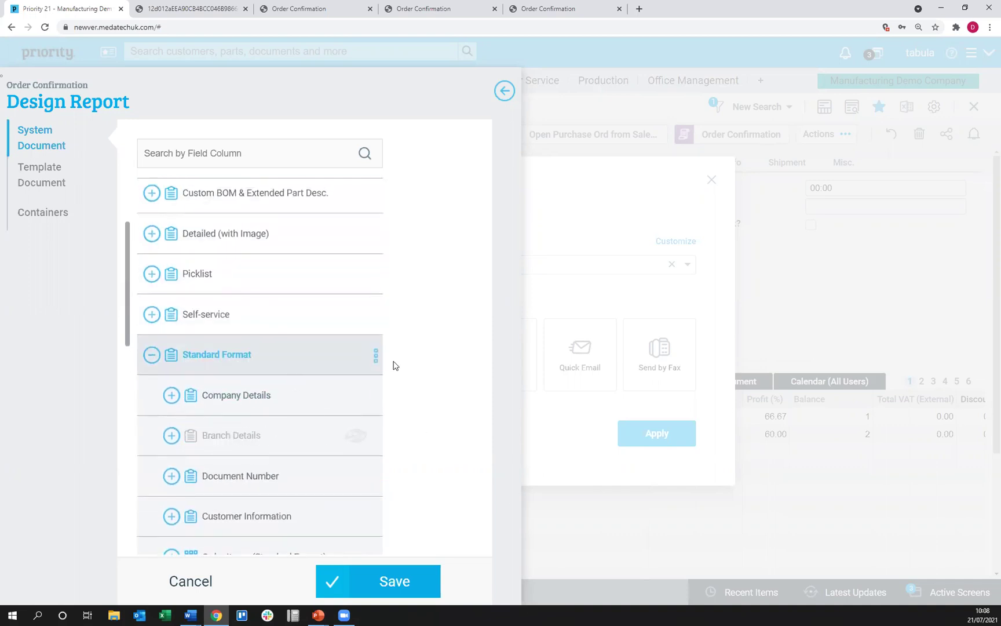
Duplicate the Standard Format document and name the copy "Standard No Prices".
click(376, 358)
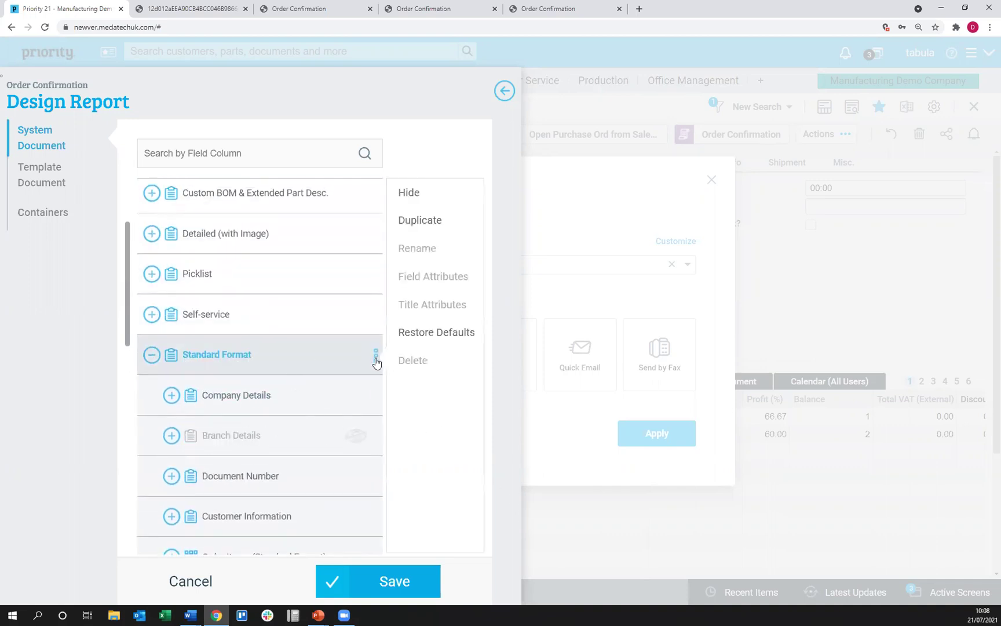
click(417, 220)
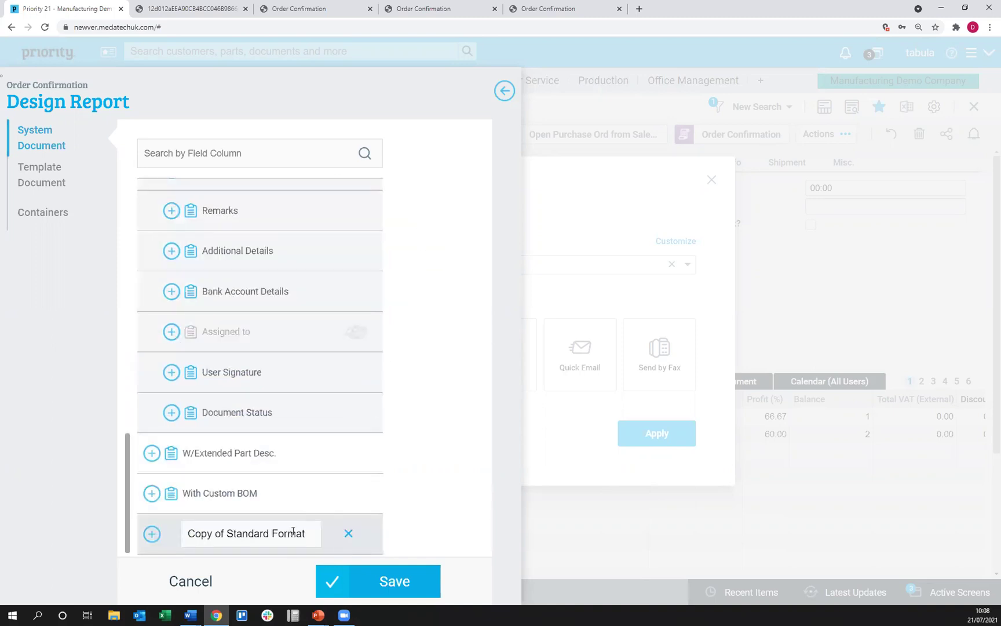
drag(306, 533, 175, 535)
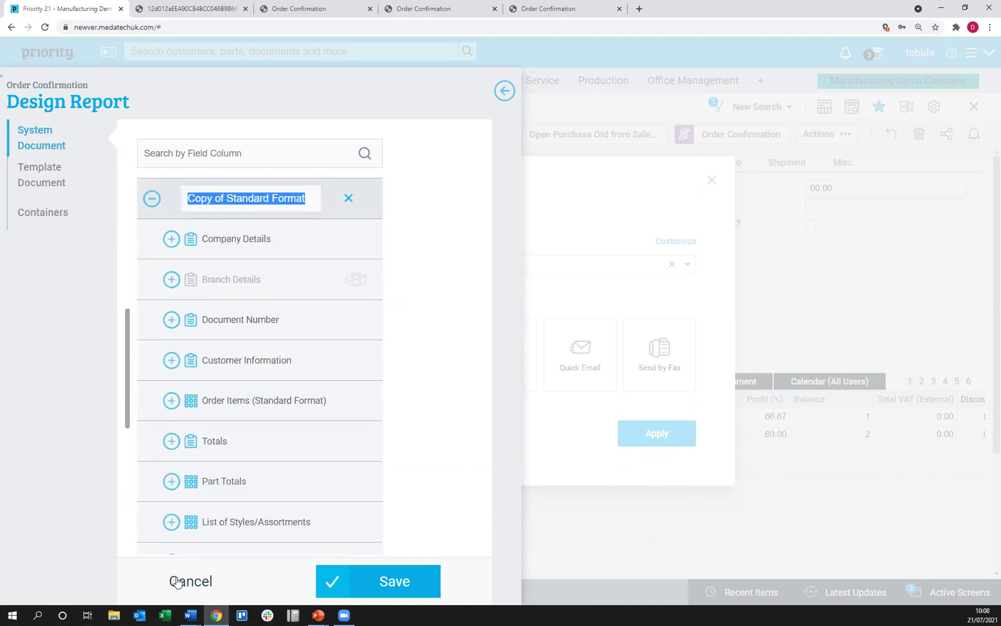
text(Stand)
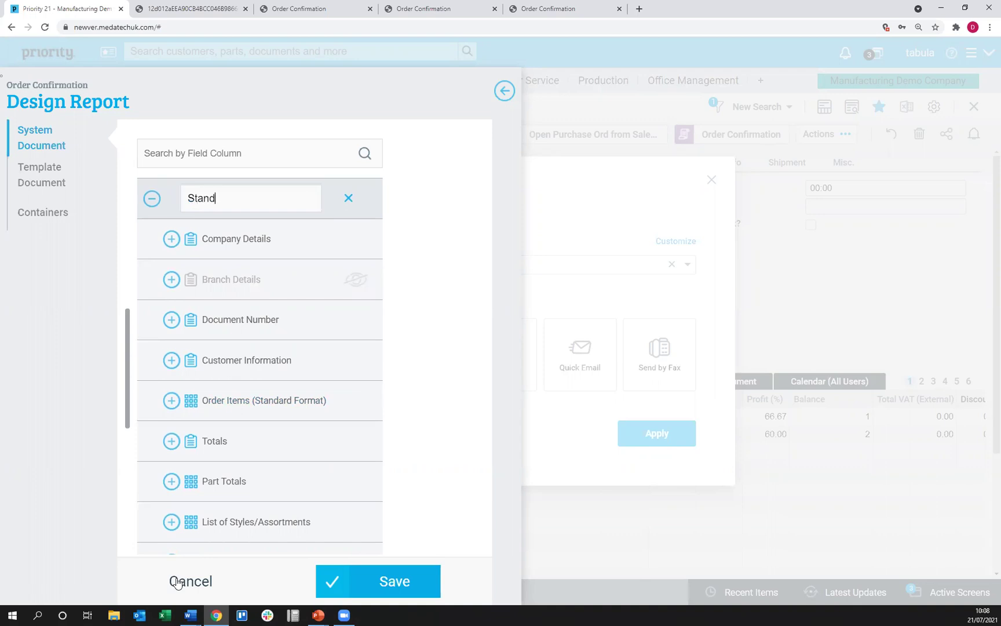
text(ard No Prices)
click(459, 274)
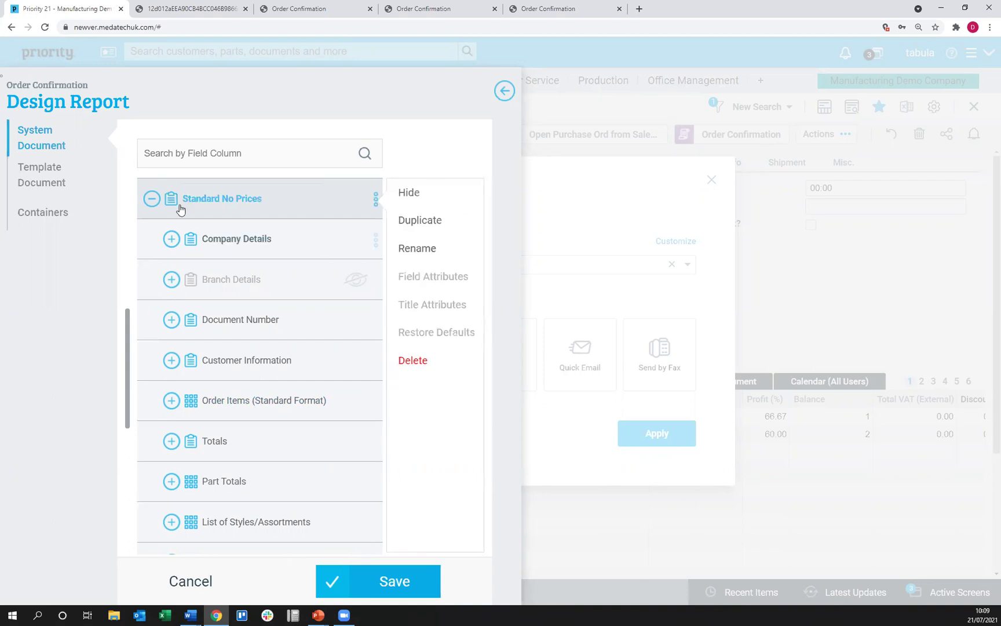
Expand the Order Items (Standard Format) section of Standard No Prices and look at the options offered for its Ln field.
click(153, 202)
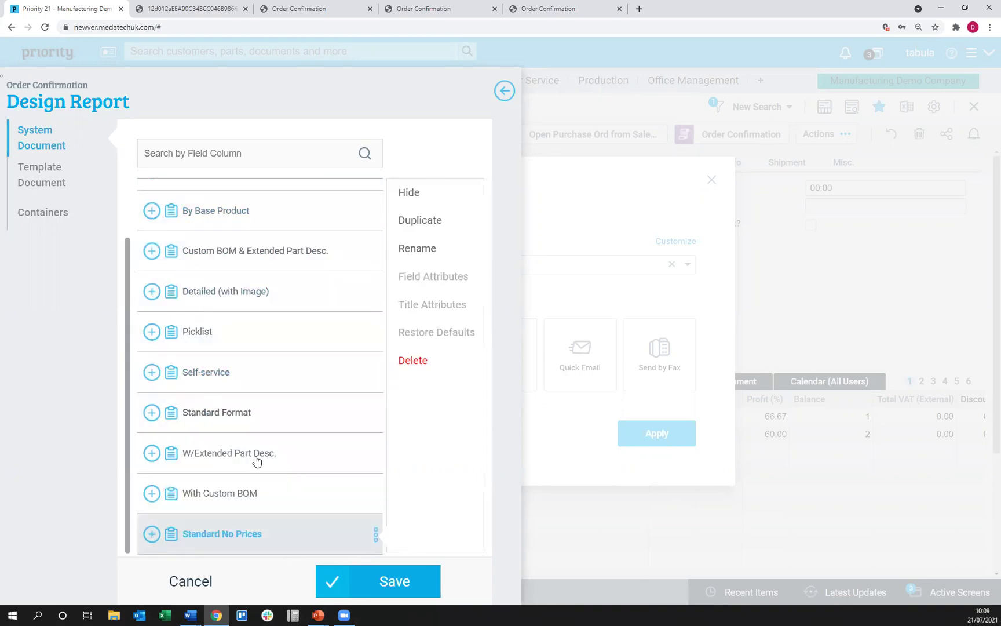
click(223, 453)
click(152, 534)
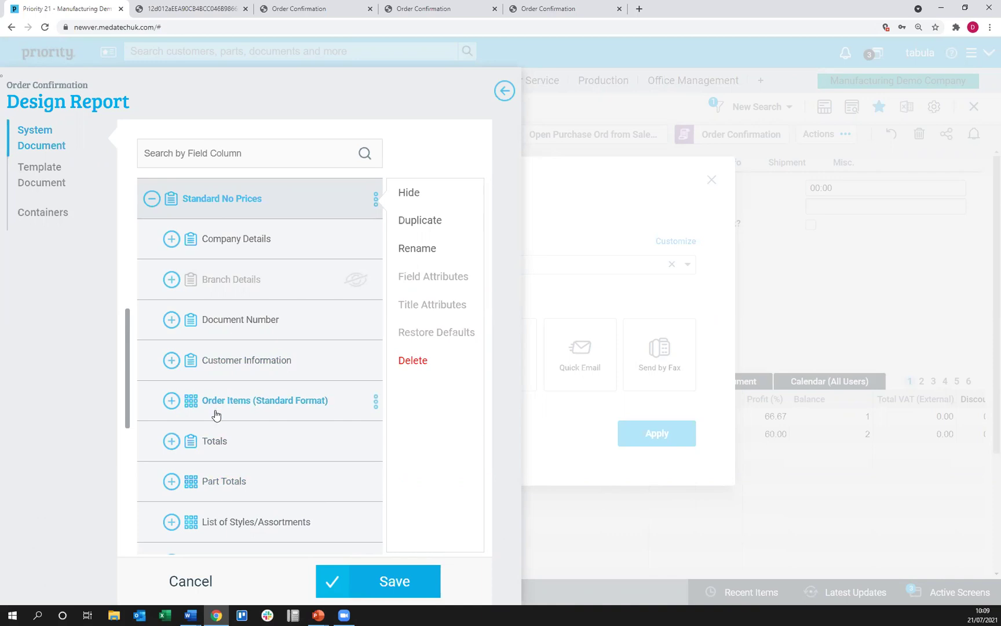
click(171, 401)
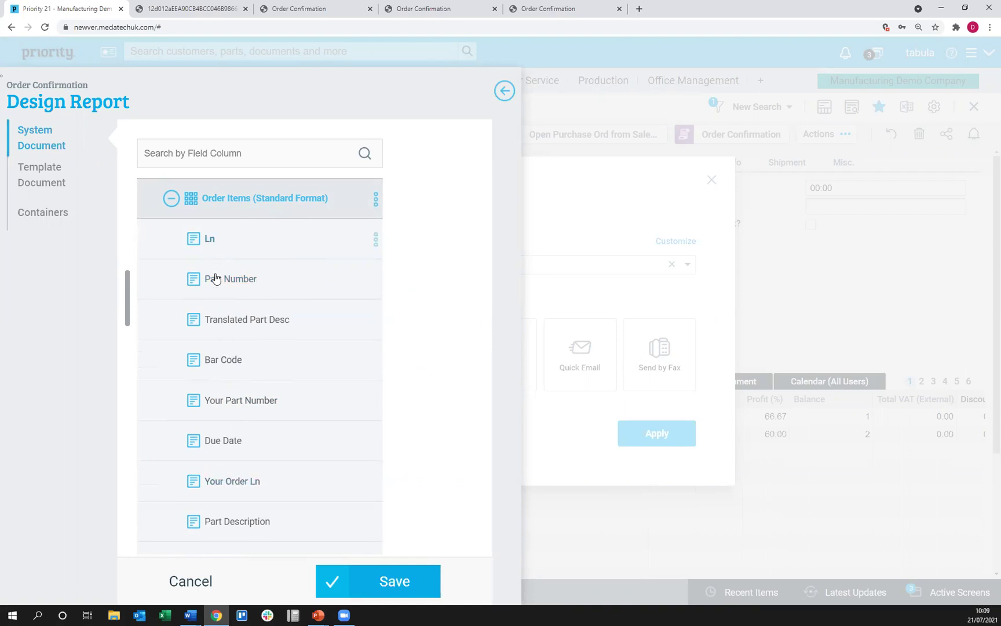
click(376, 239)
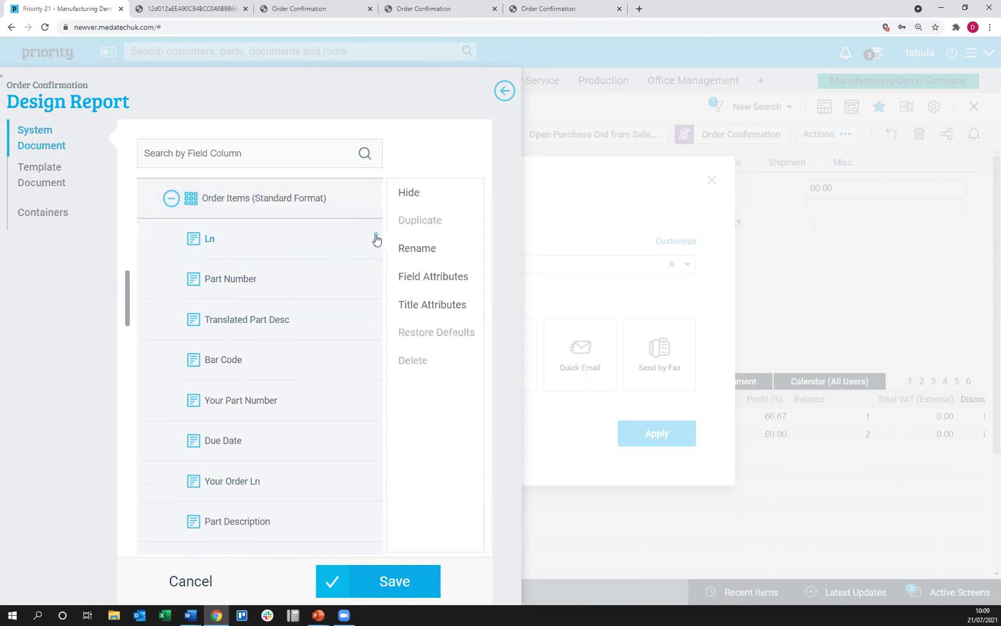
click(299, 255)
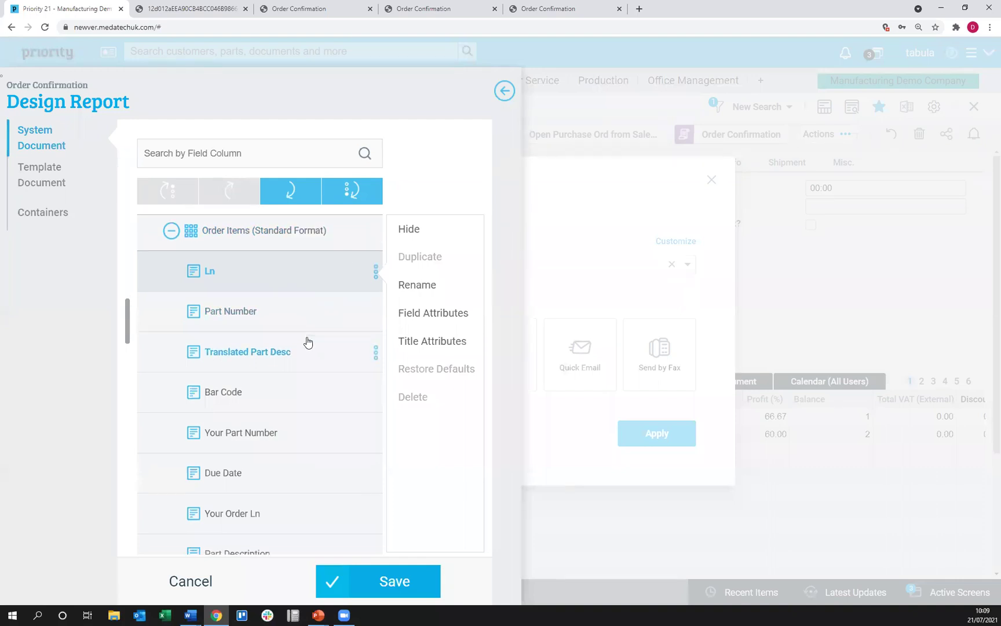
Hide the Unit Price and Unit Pr. fields in the Order Items section of Standard No Prices.
scroll(308, 339, down, 2)
scroll(262, 345, down, 1)
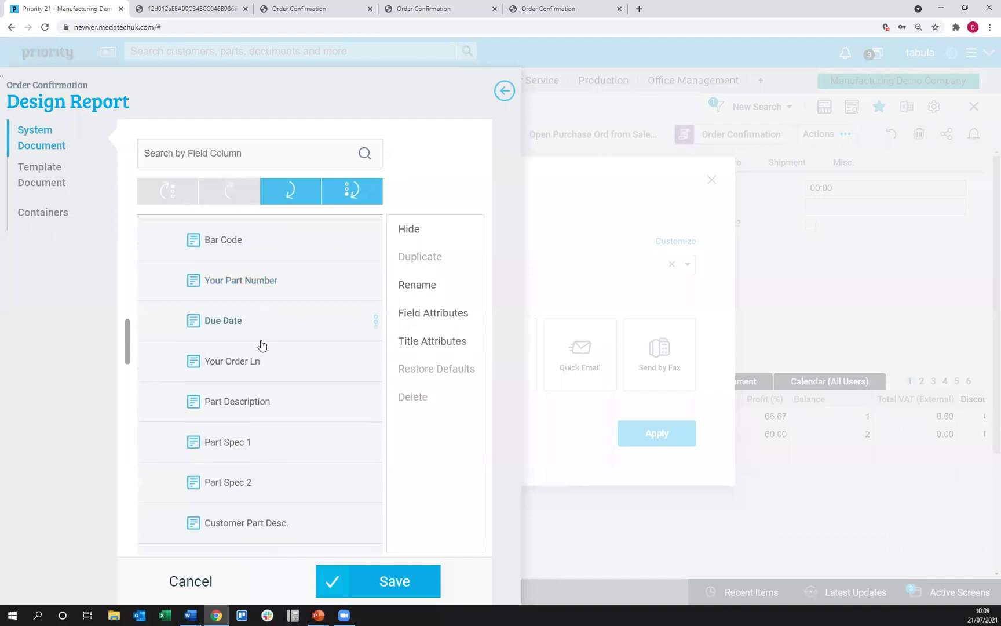
scroll(265, 344, down, 6)
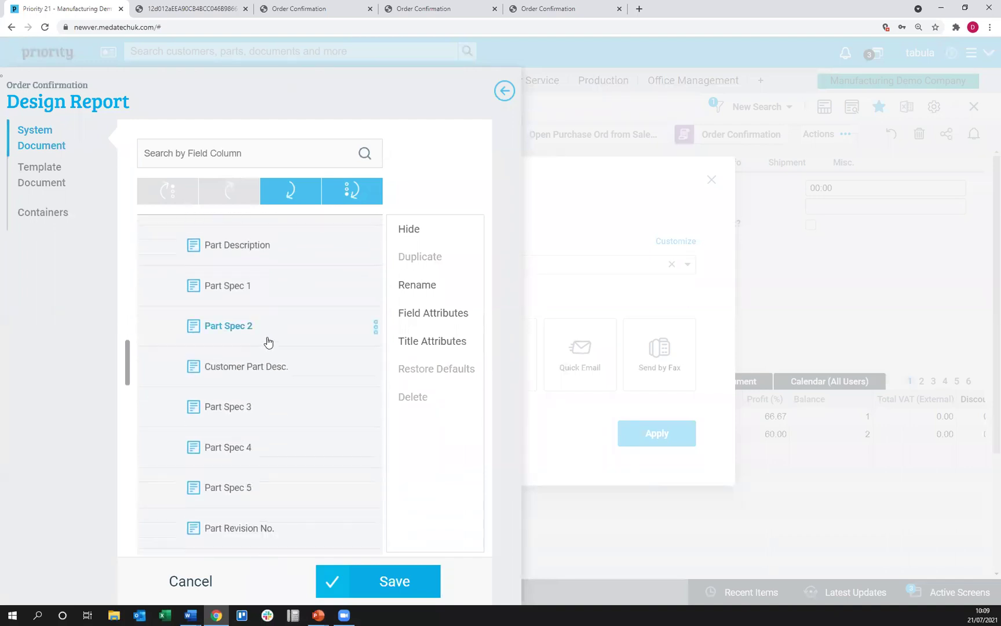
scroll(271, 340, down, 6)
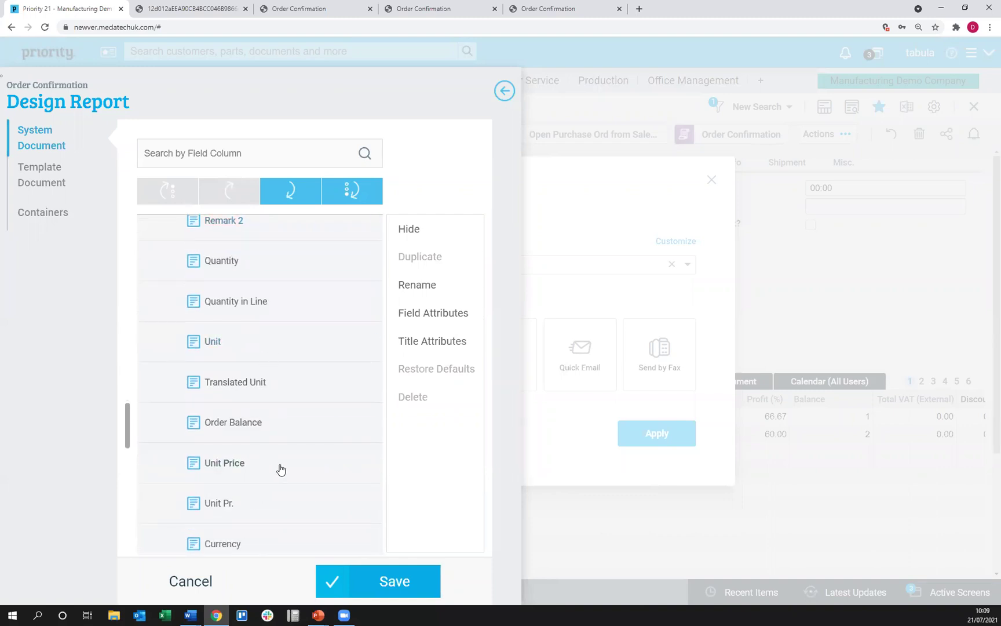
click(377, 467)
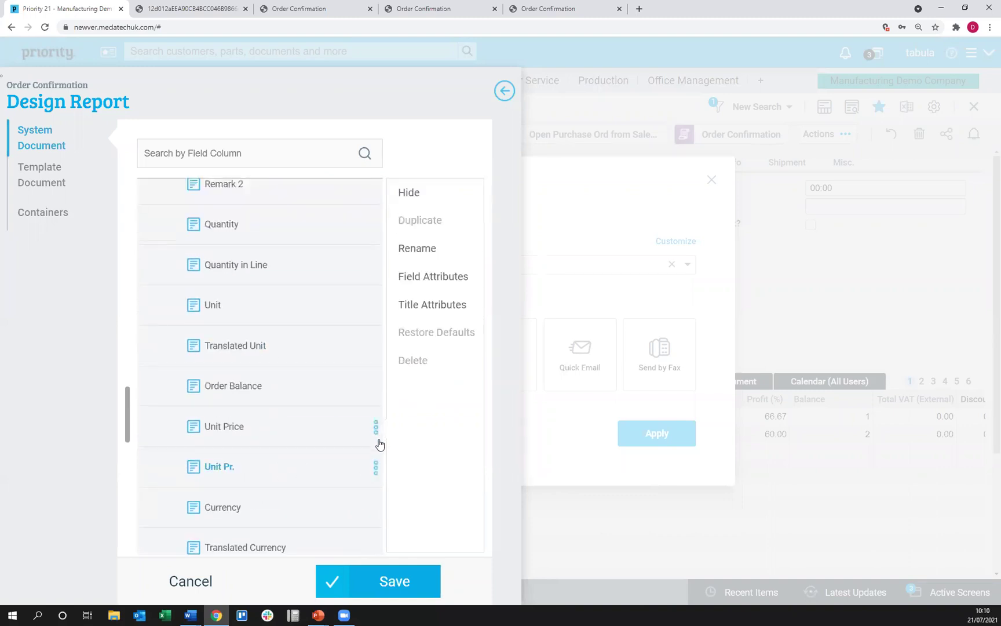
click(410, 194)
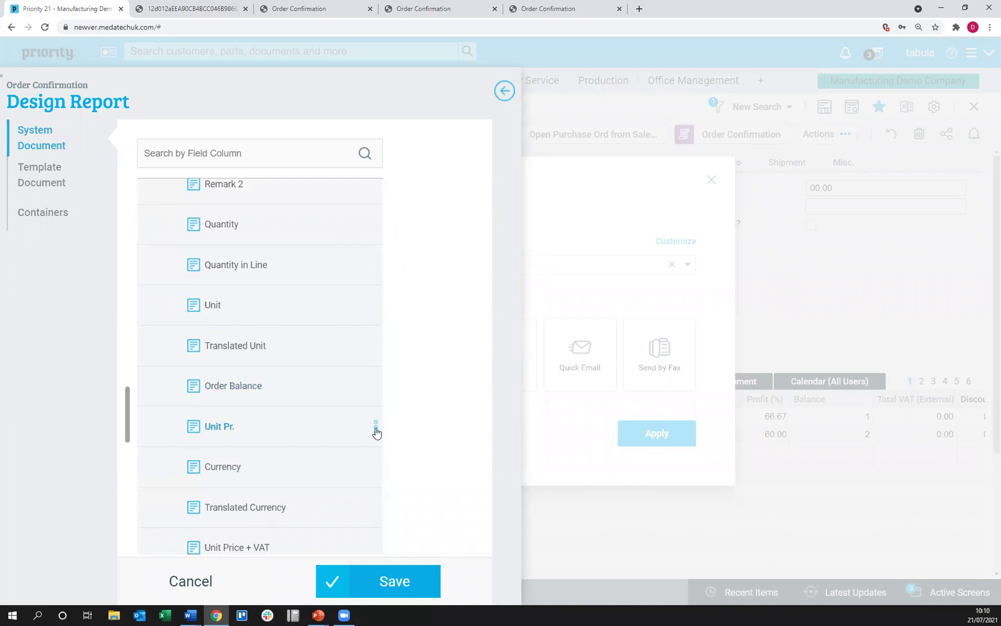
click(376, 427)
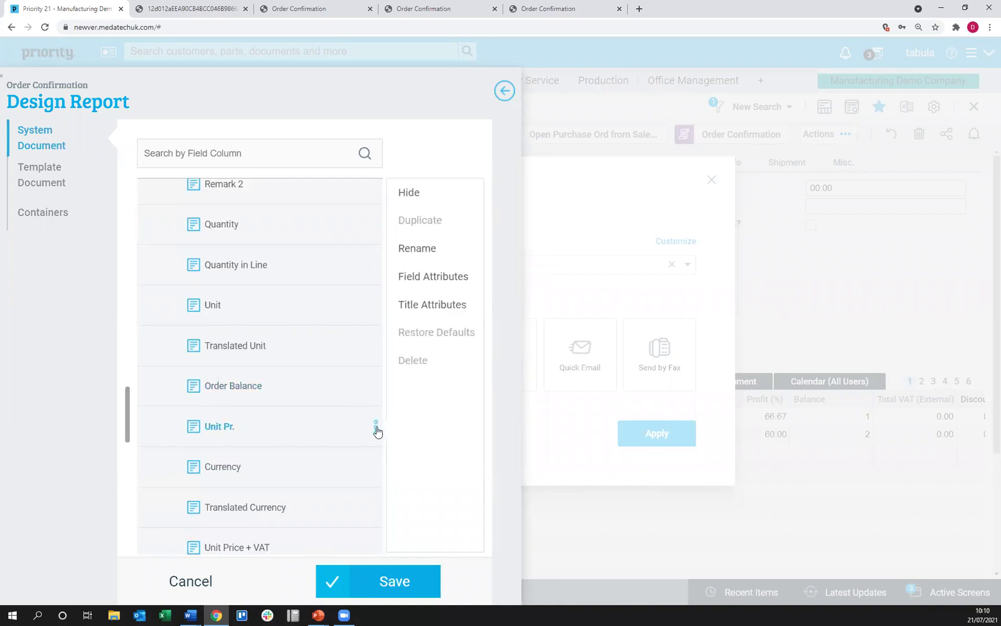
click(410, 200)
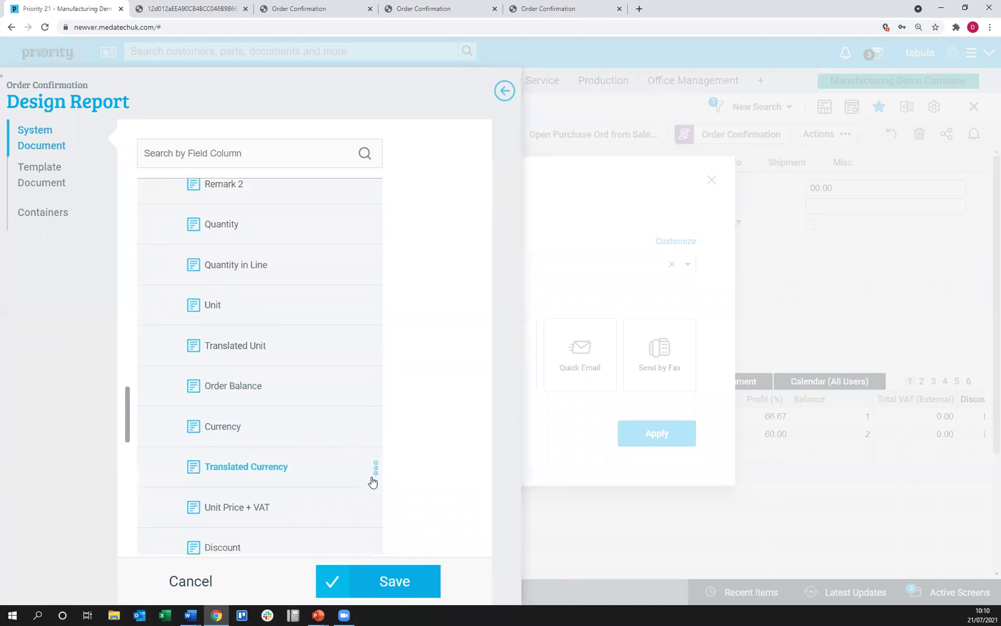
Hide the Unit Price + VAT and Discount fields in the same Order Items section.
scroll(365, 487, down, 1)
click(376, 460)
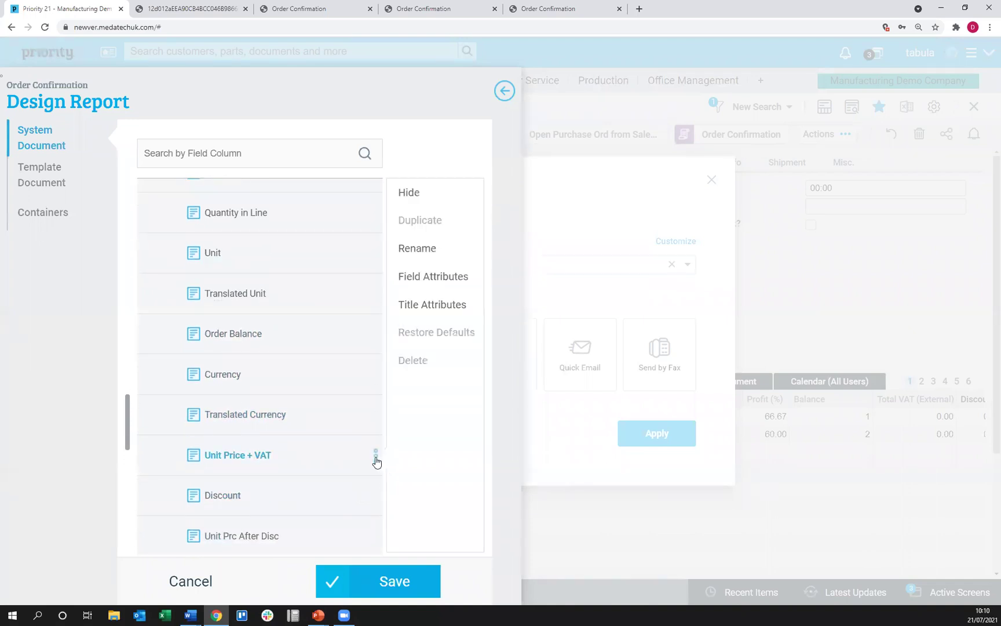
click(409, 197)
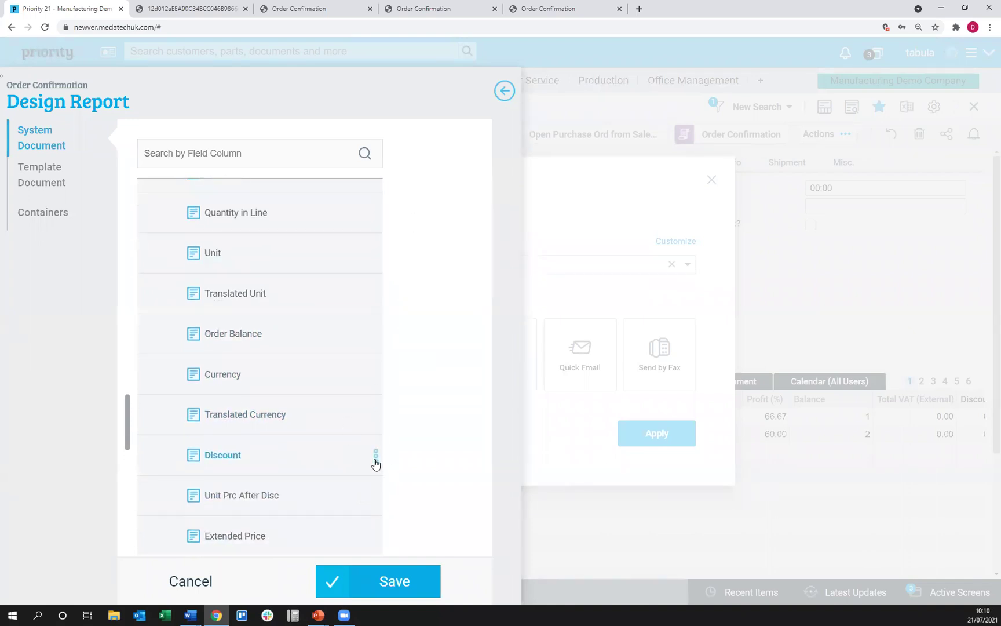
click(376, 458)
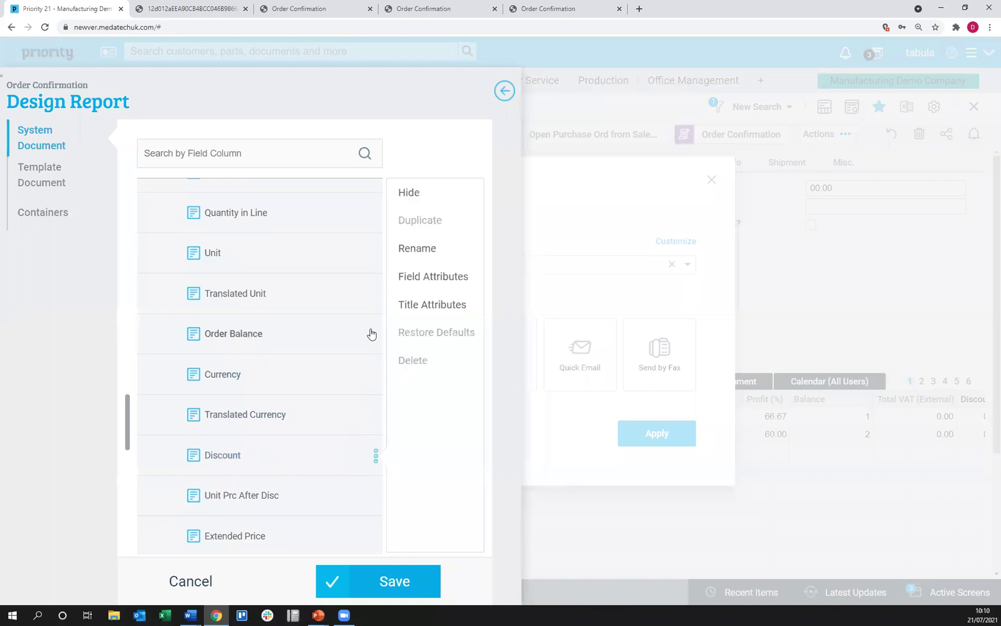
click(432, 200)
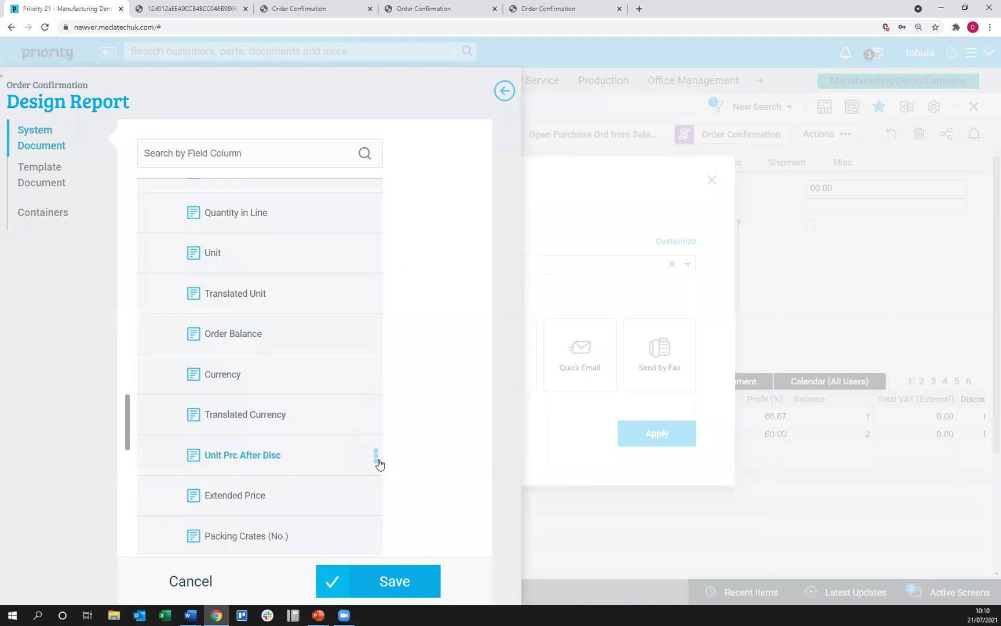
Hide the Unit Prc After Disc and Extended Price fields in the Order Items section.
click(376, 458)
click(415, 198)
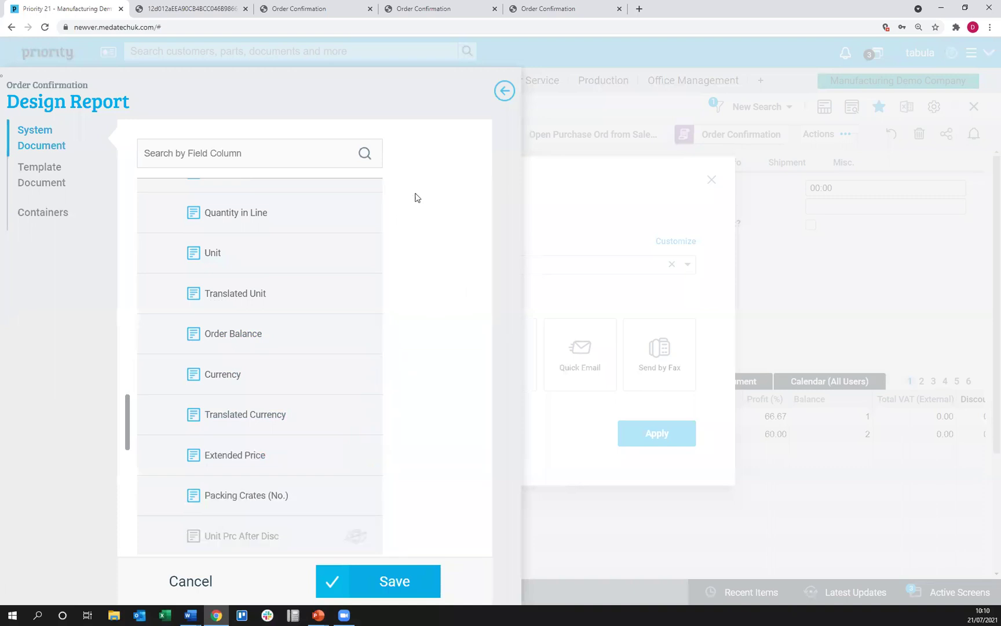
click(375, 458)
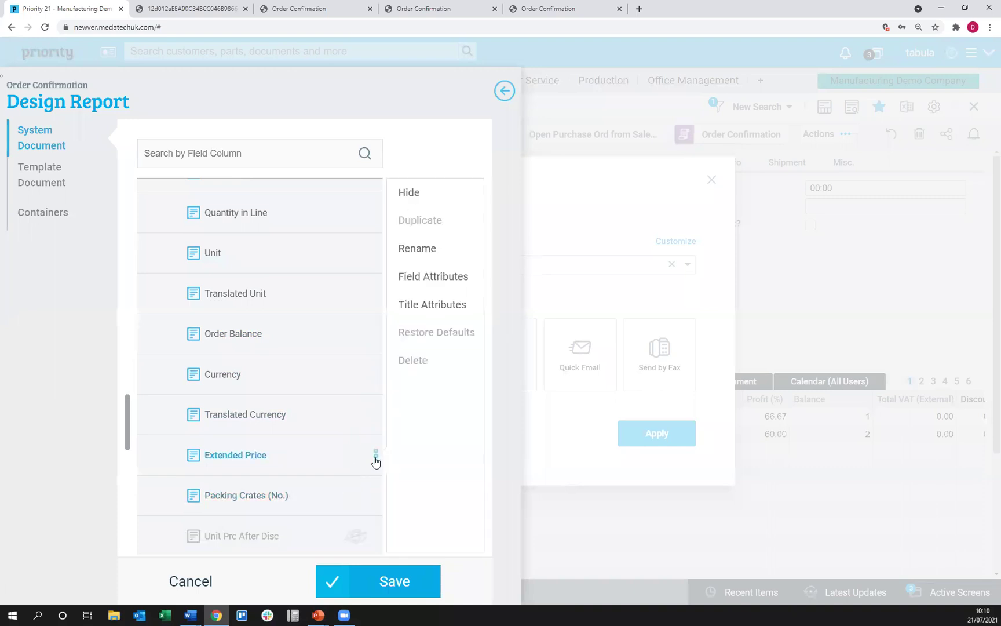
click(429, 203)
Check the options for the hidden Unit Prc After Disc field, and save the report design.
scroll(341, 441, down, 4)
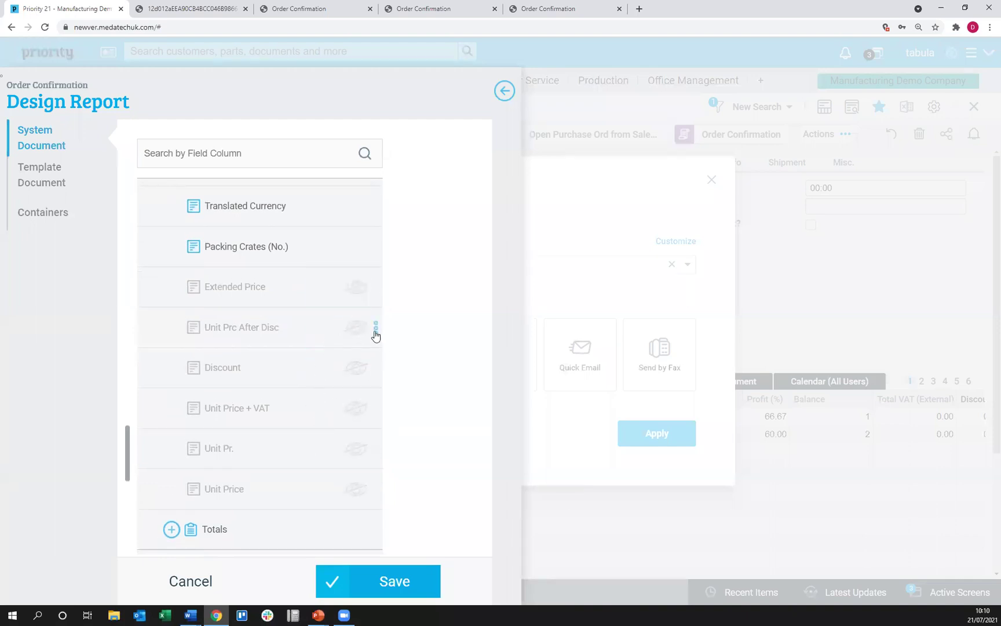
click(375, 332)
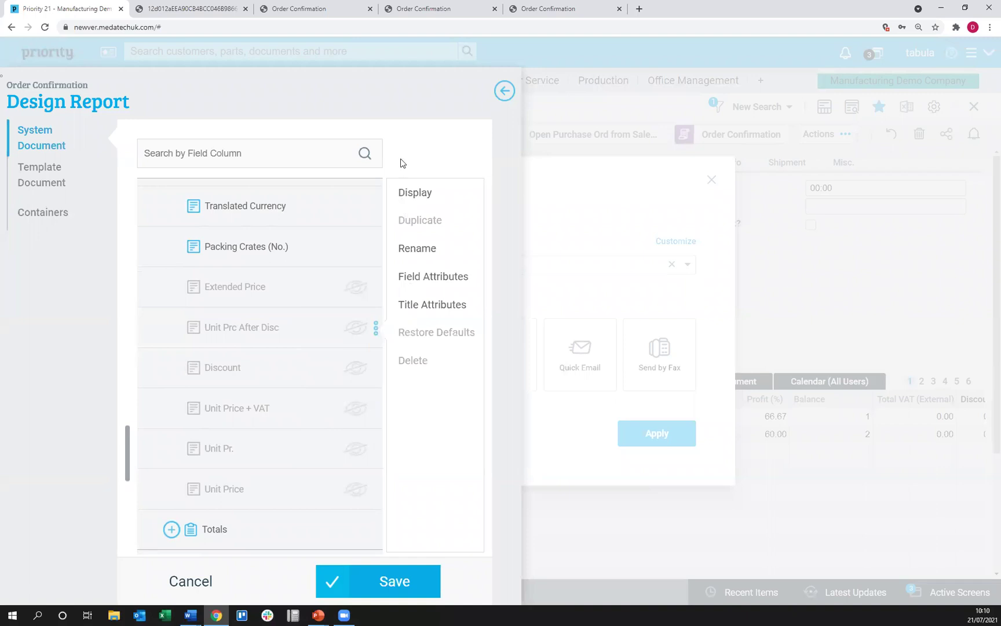
click(375, 333)
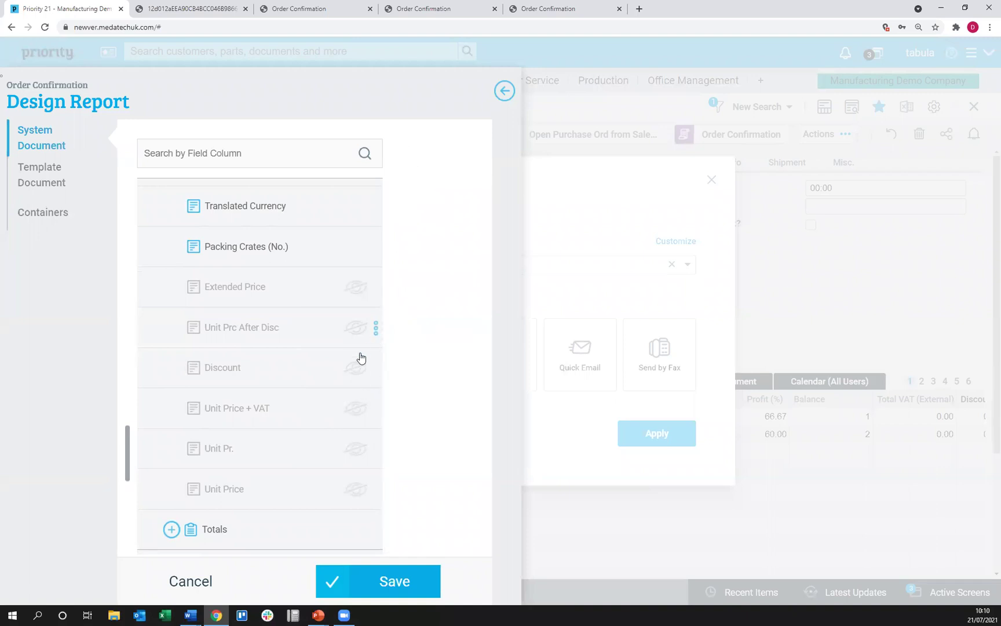
click(393, 584)
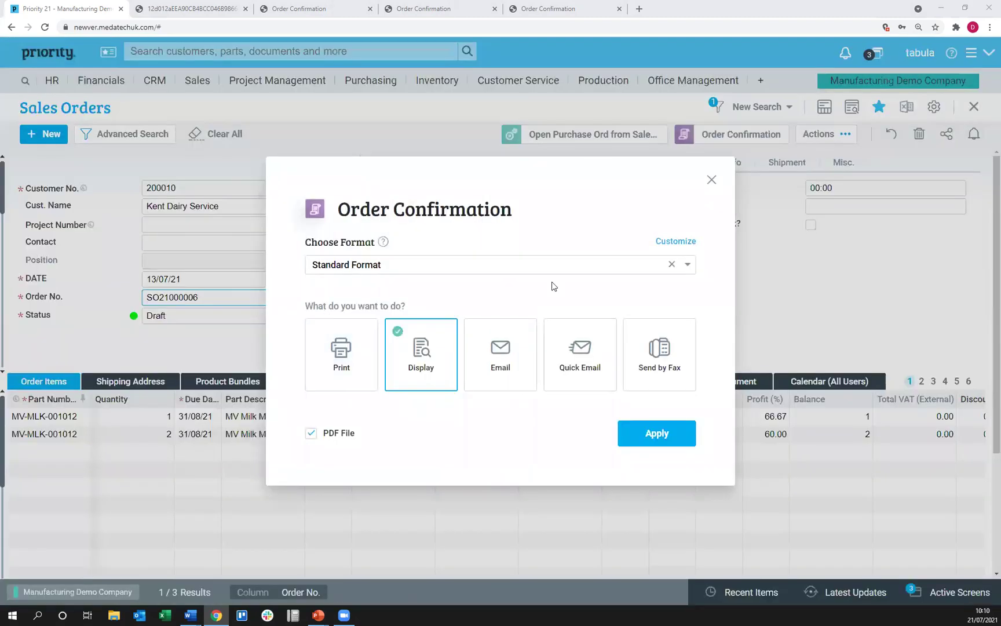
Restart the order confirmation from the sales order and display it as a PDF in the Standard No Prices format.
click(712, 171)
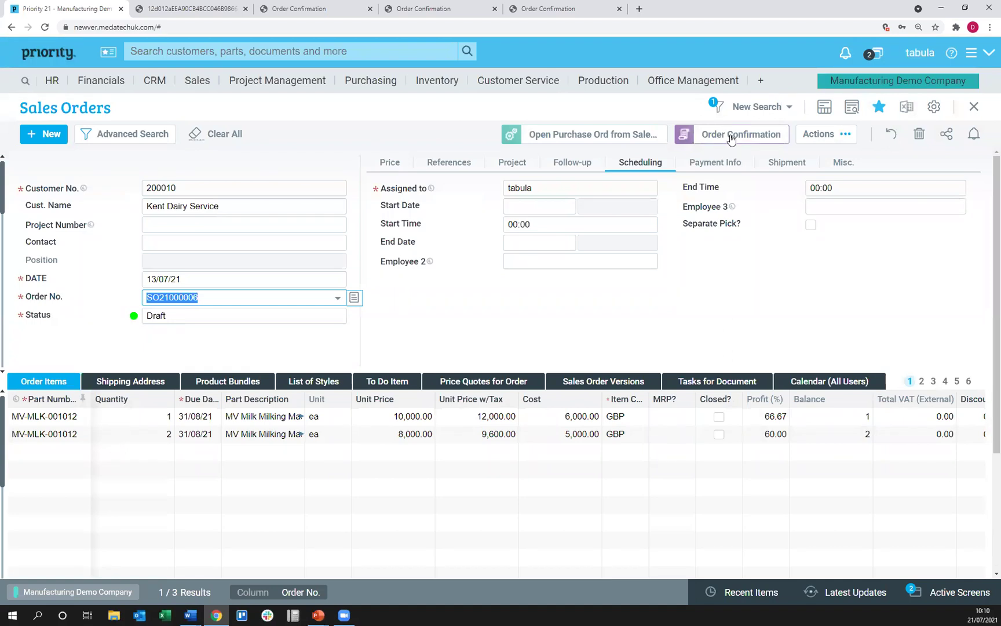
click(732, 139)
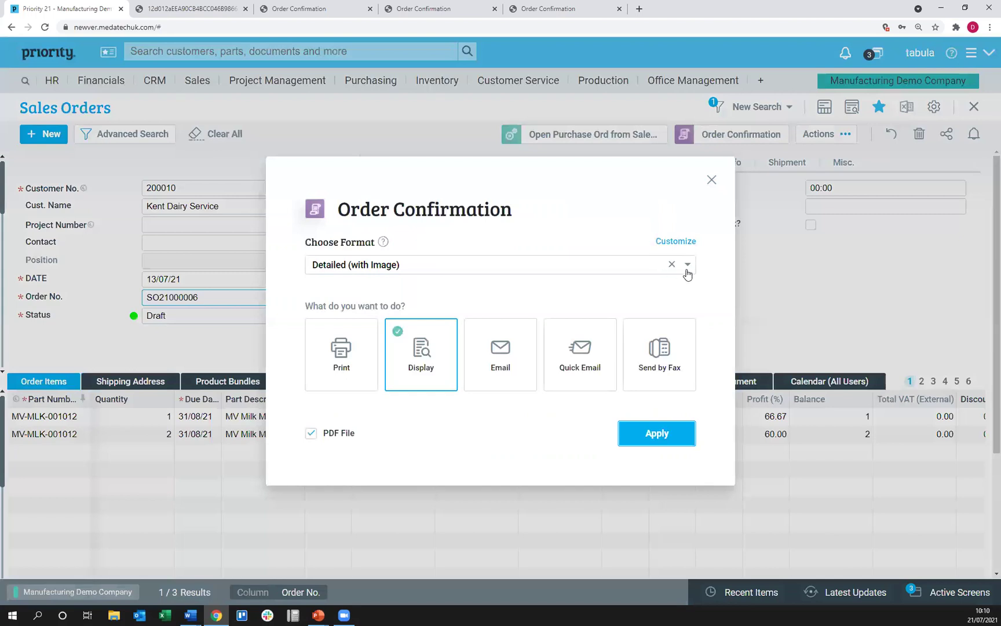
click(687, 265)
scroll(579, 485, down, 5)
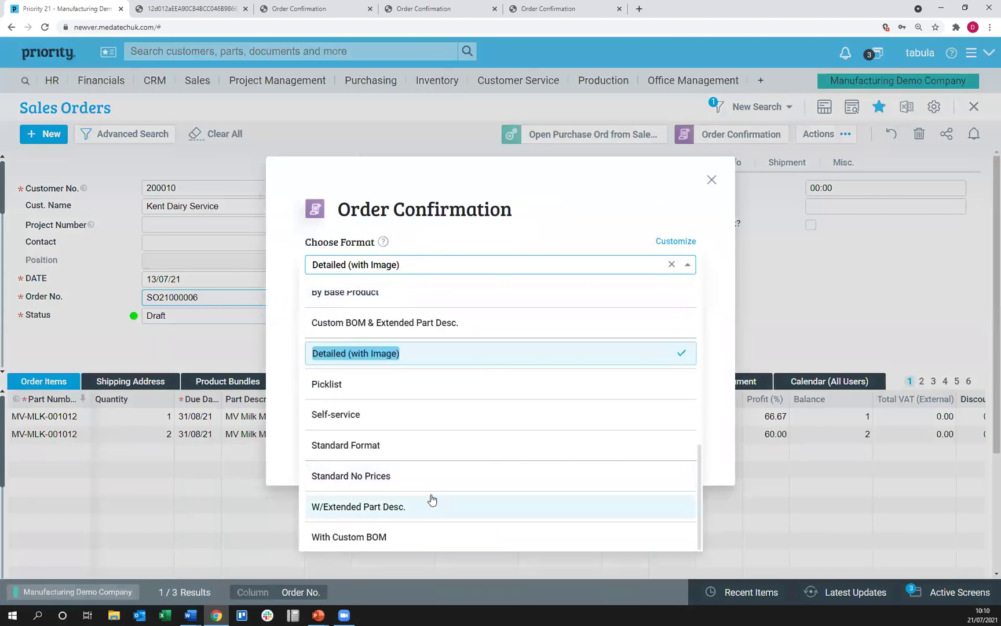
click(380, 478)
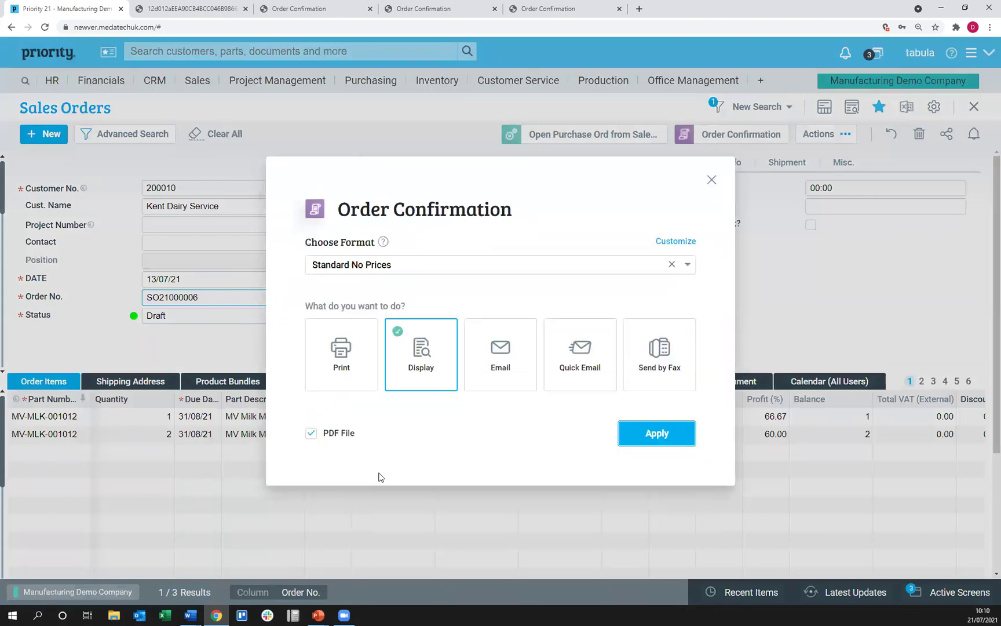
click(654, 435)
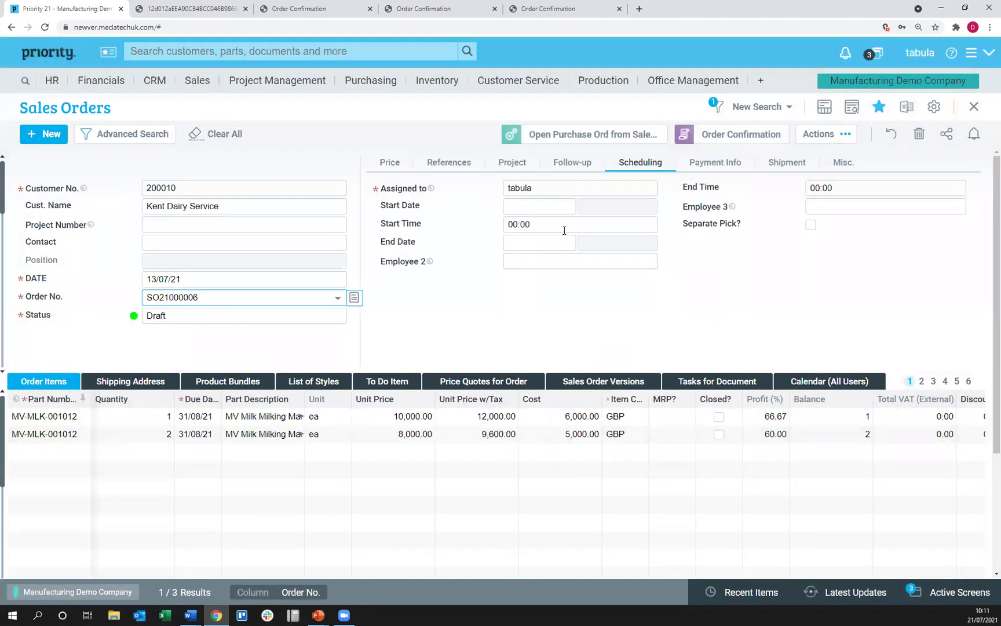
Close the earlier order confirmation PDFs, including the Detailed (with Image) one, and keep the Standard No Prices PDF open for review.
click(369, 9)
click(369, 9)
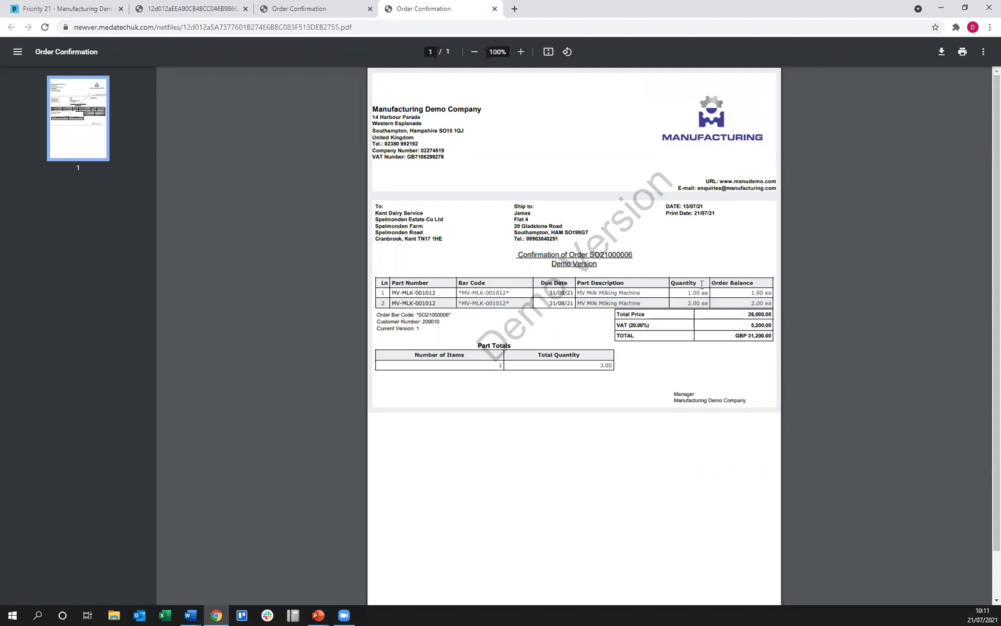
click(323, 7)
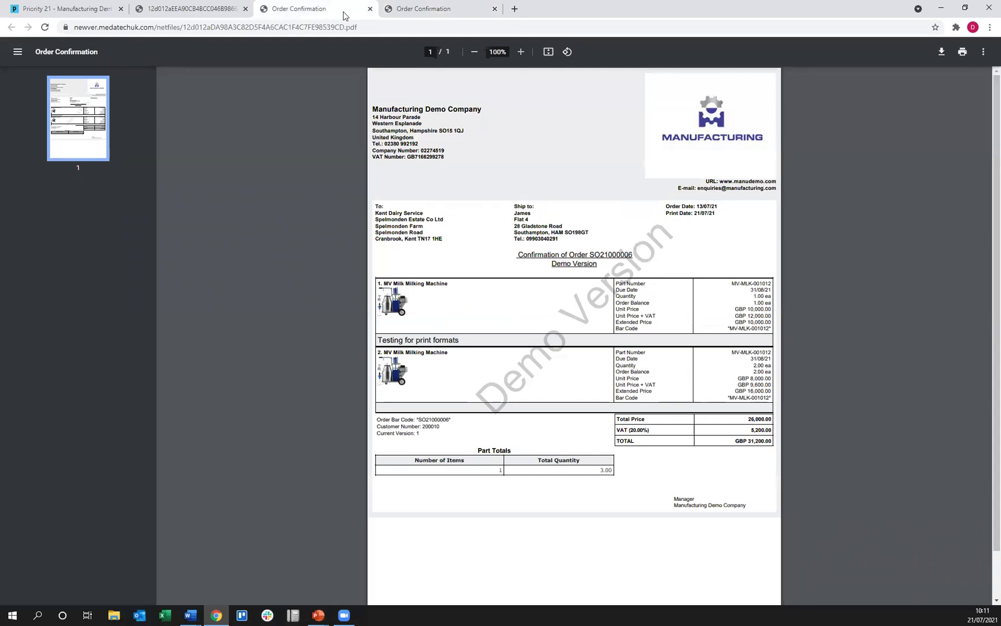
click(369, 9)
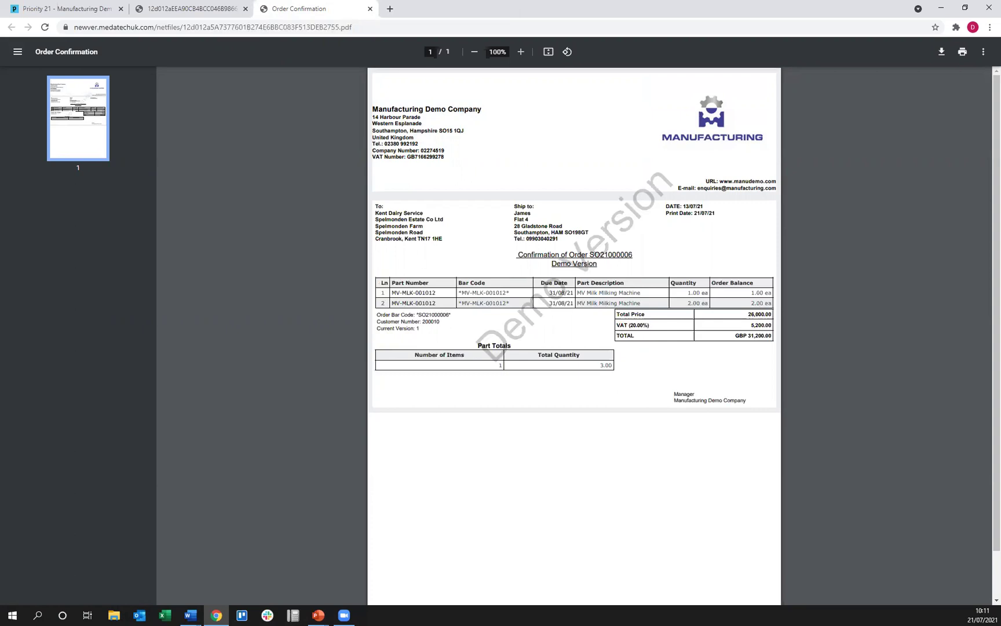
Return to the Priority home page and open the report design of the Order Confirmation document among the sales order reports.
click(64, 9)
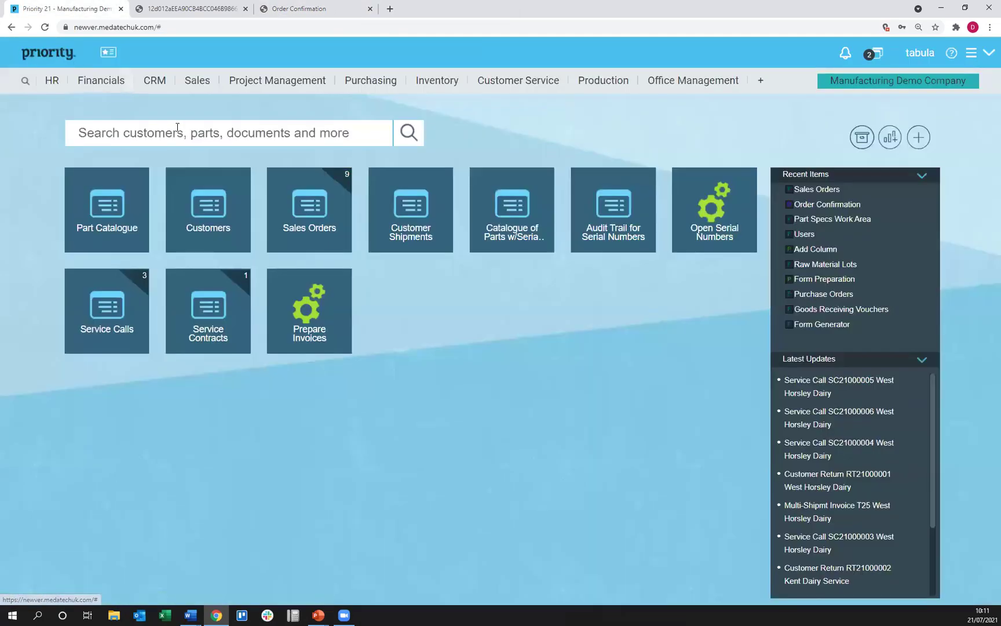
click(207, 84)
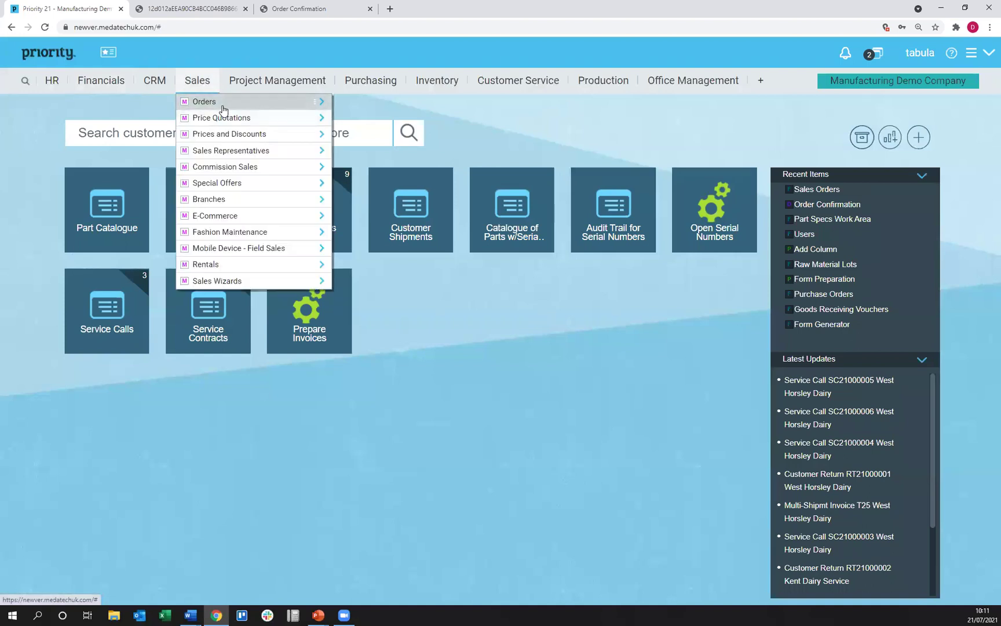
mouse_move(224, 108)
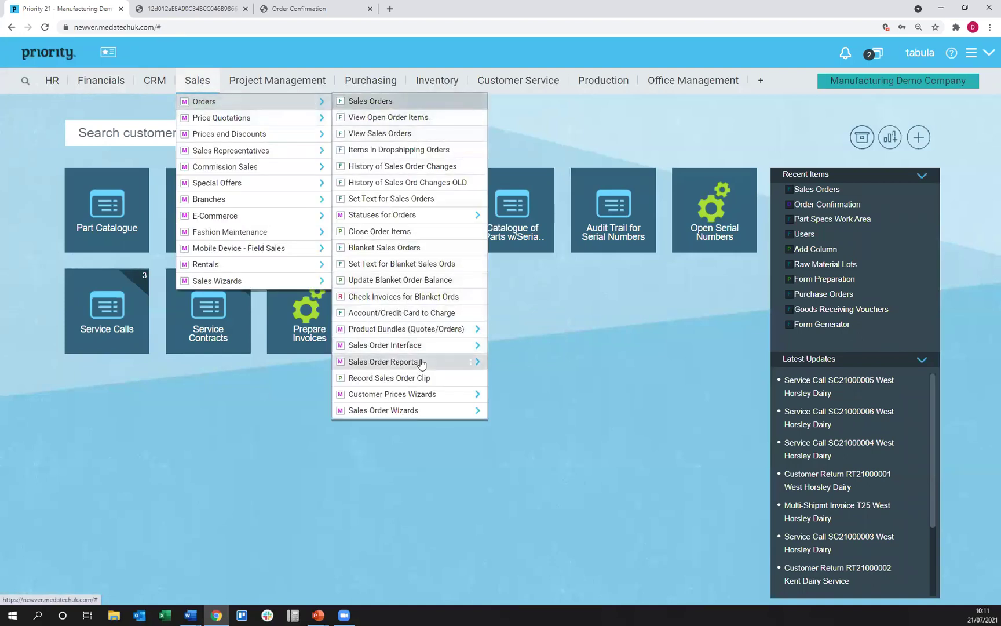
mouse_move(421, 364)
mouse_move(524, 367)
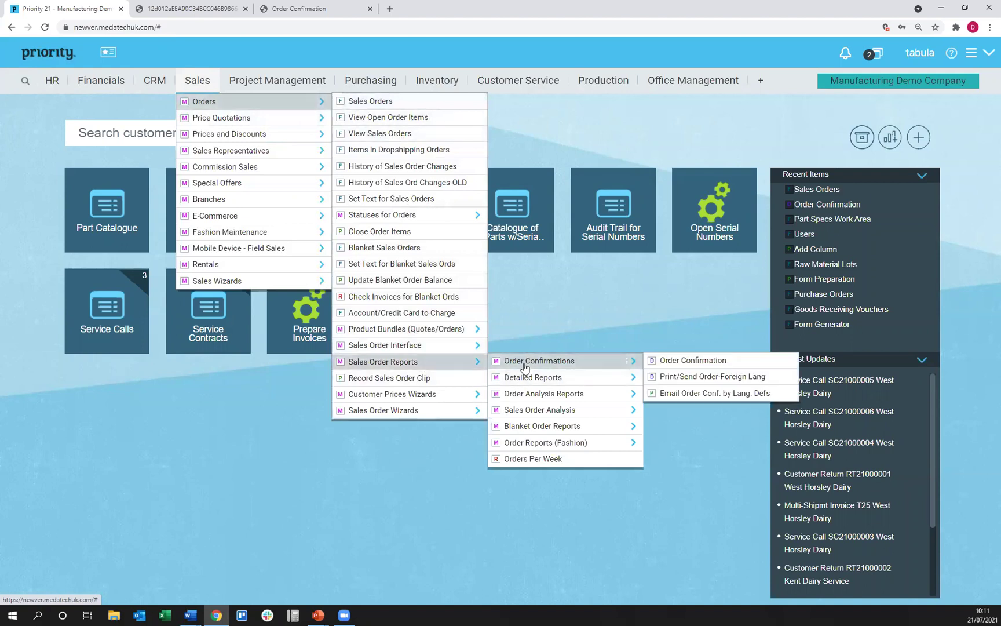
click(670, 363)
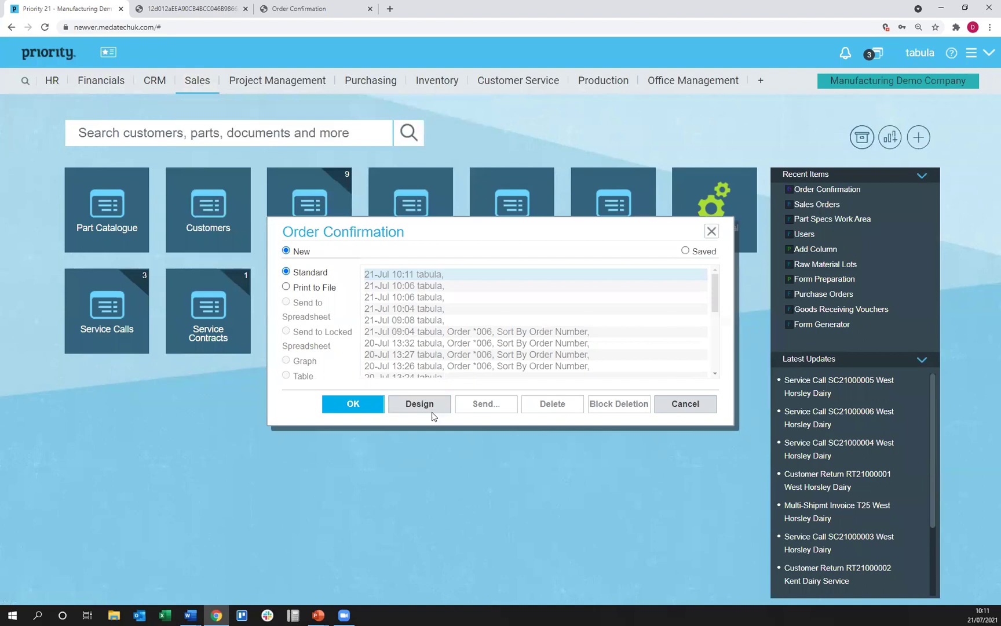
click(417, 404)
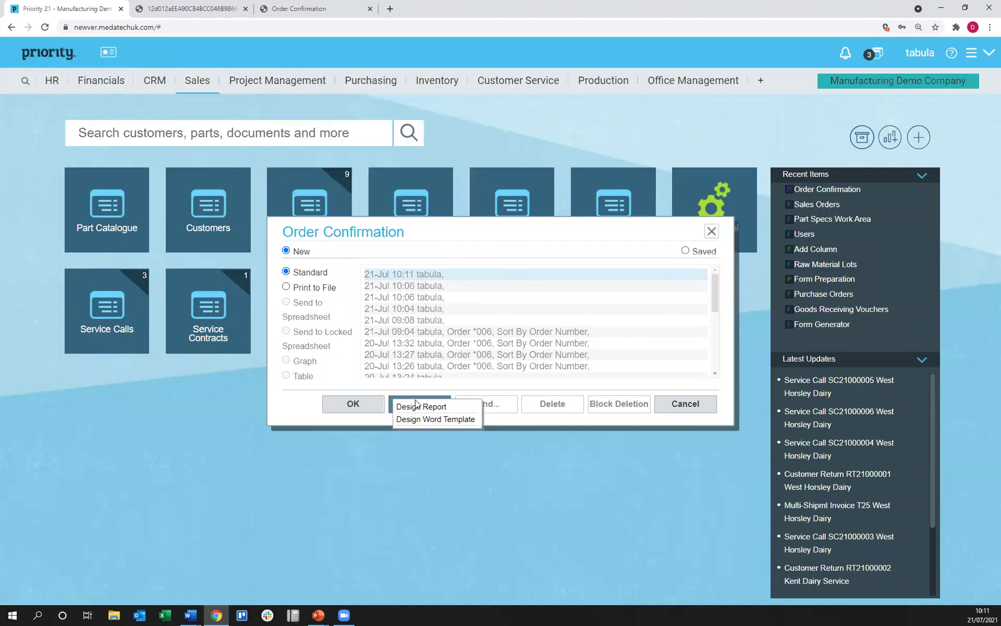
click(419, 408)
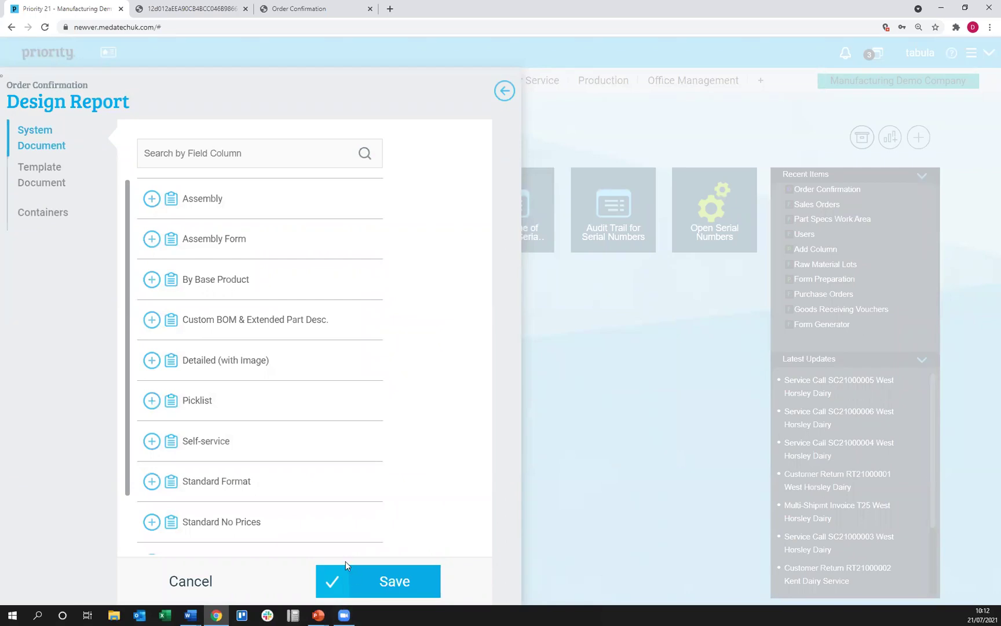
In the Standard No Prices format, set the text size of the Document Number field in the Document Number section to 8.
scroll(287, 469, down, 1)
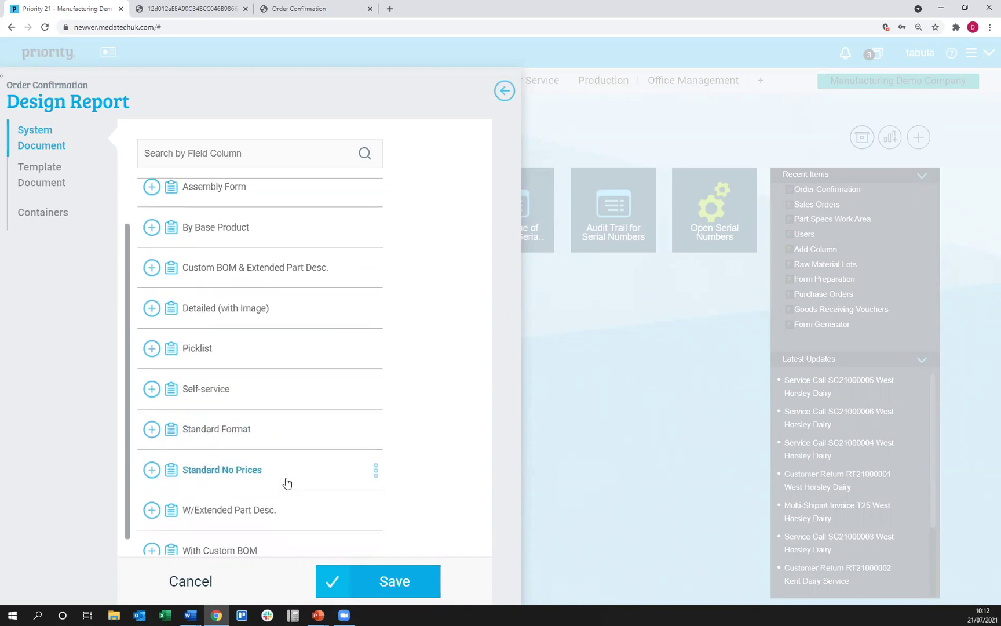
click(152, 469)
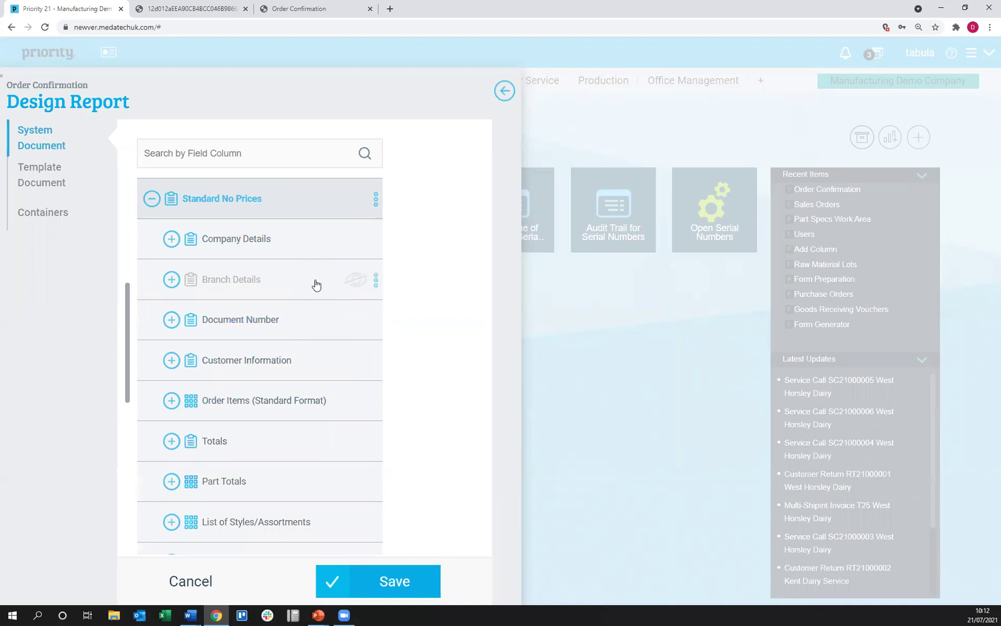
click(171, 321)
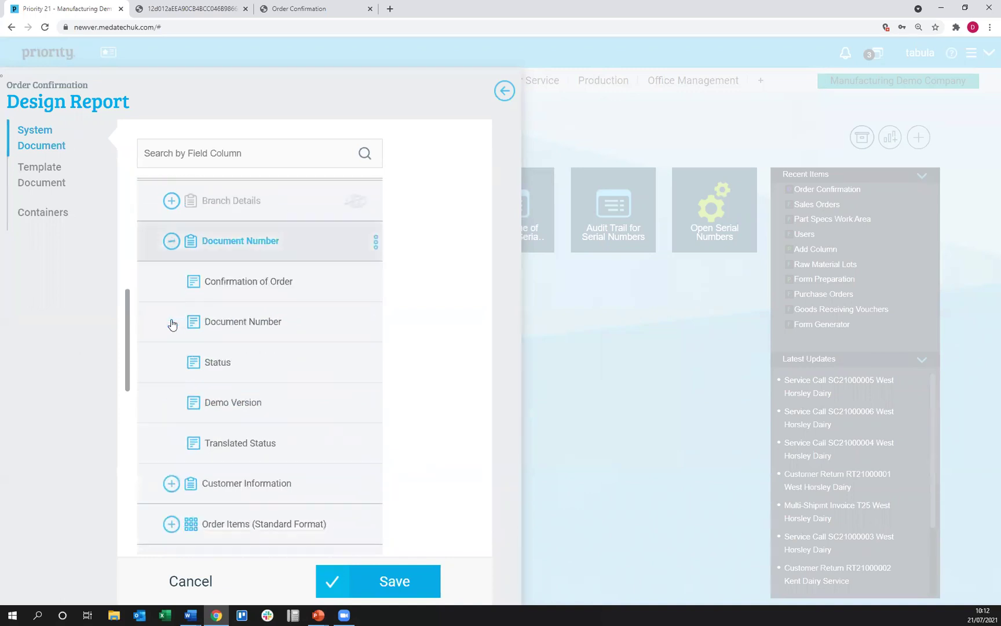
click(375, 281)
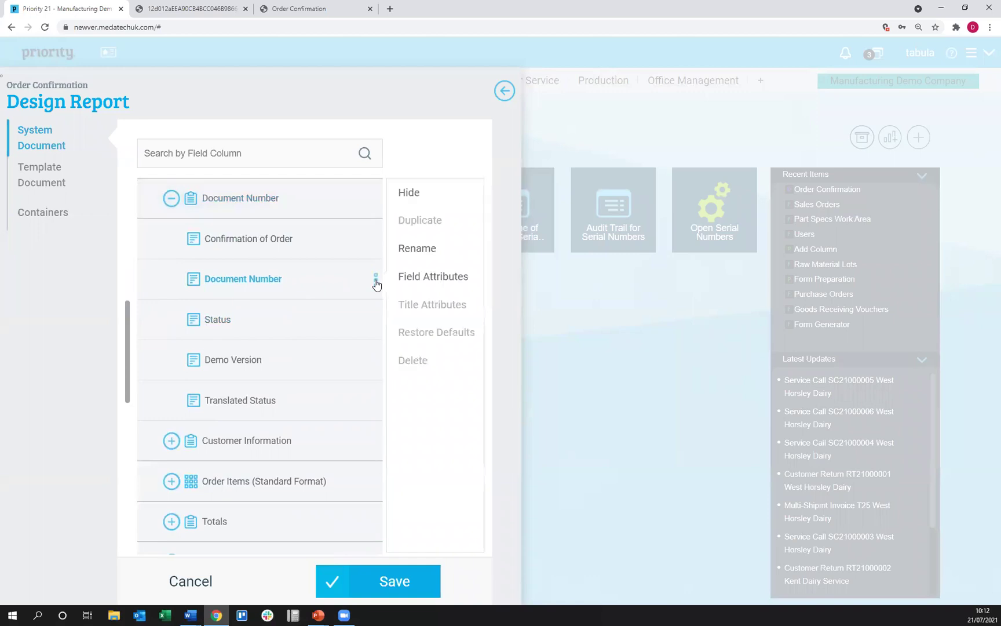
click(406, 283)
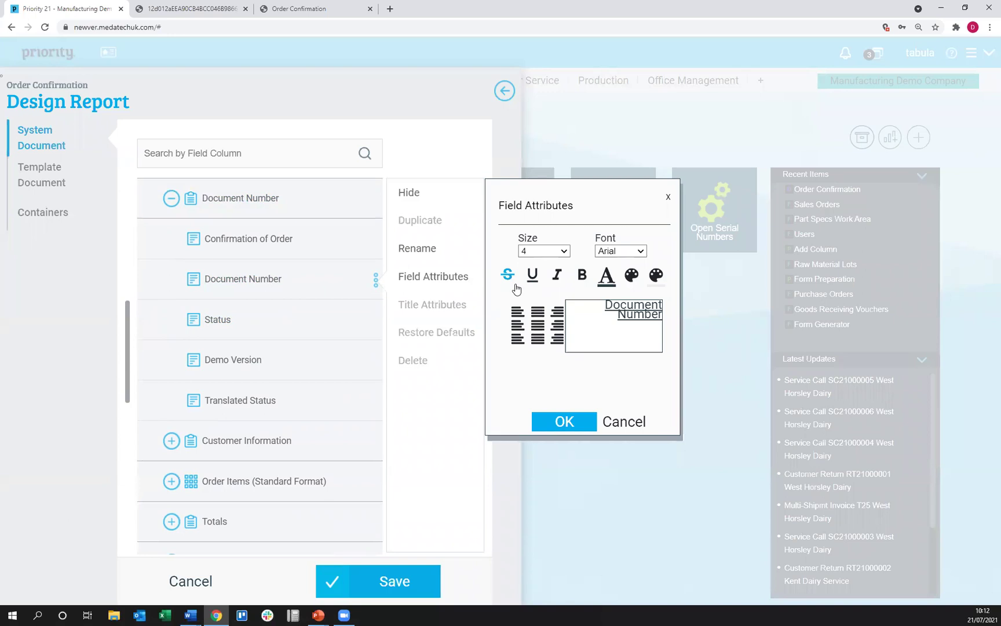
click(560, 252)
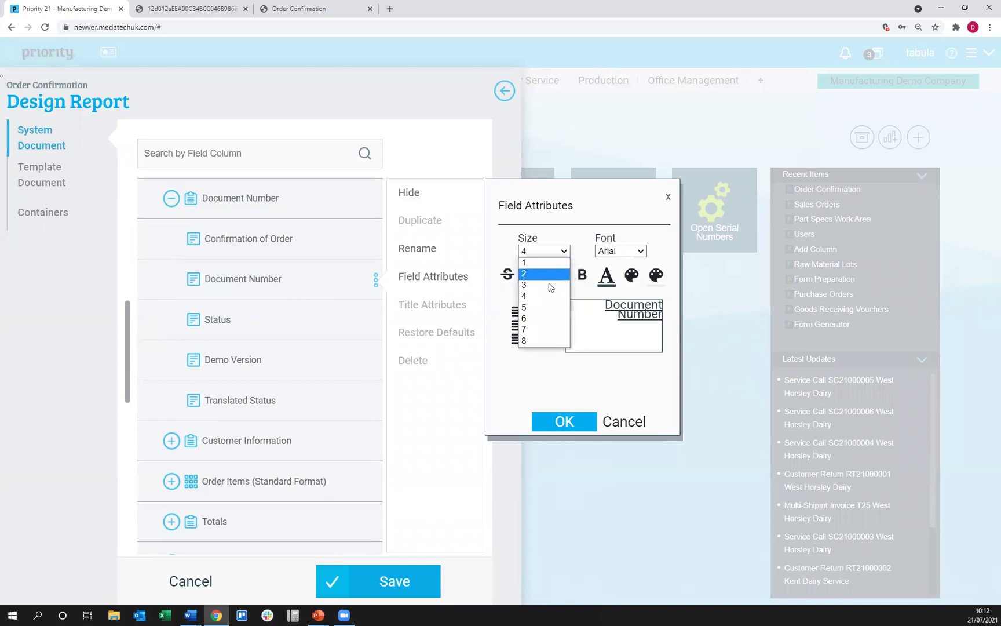
click(530, 340)
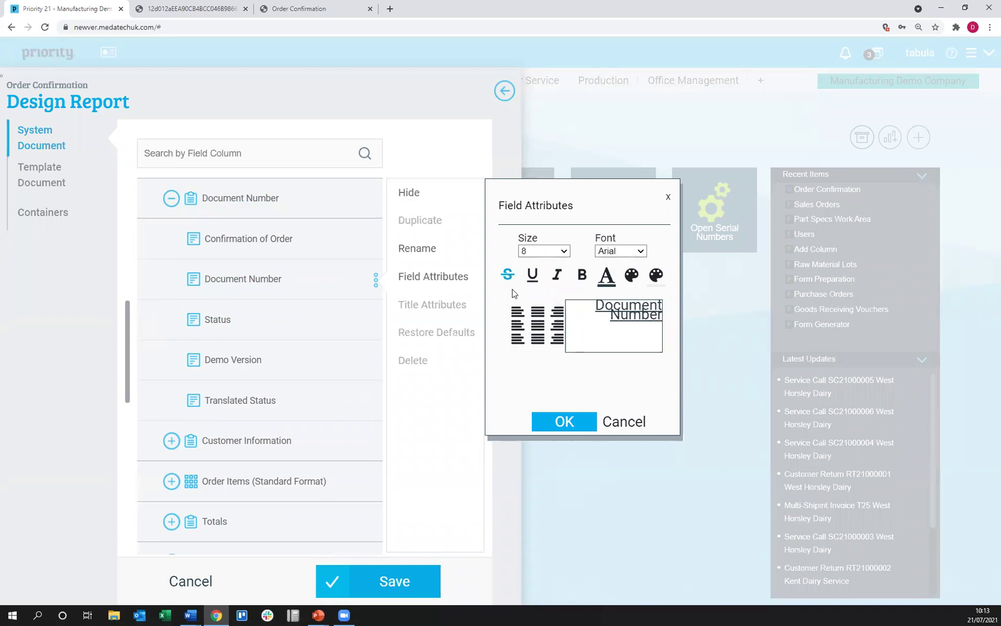
Make the Document Number field bold, try the other top alignments before restoring top-right alignment, and apply the attributes.
click(534, 282)
click(533, 281)
click(583, 276)
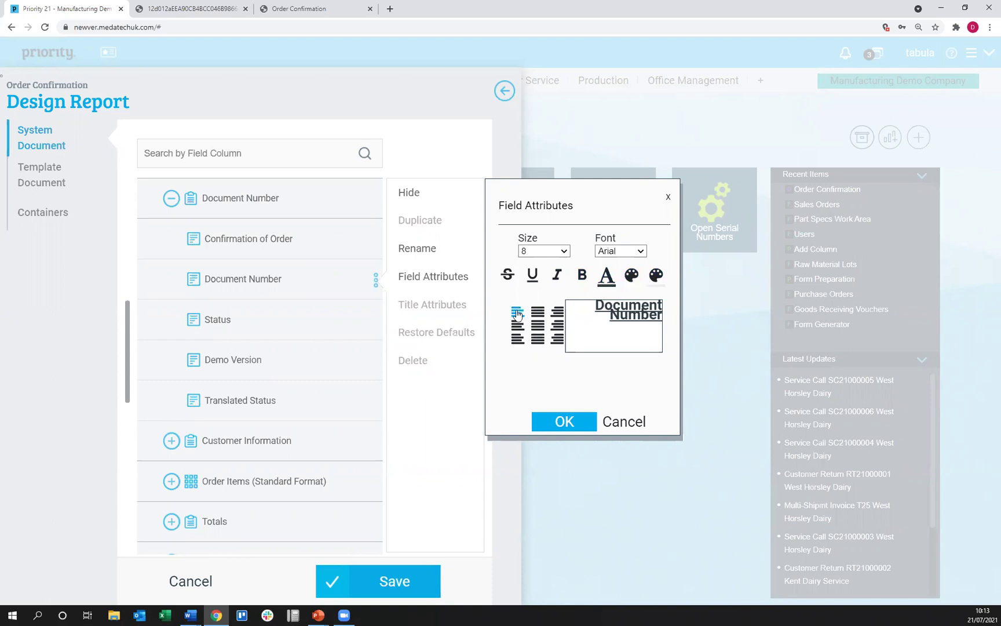
click(518, 315)
click(538, 316)
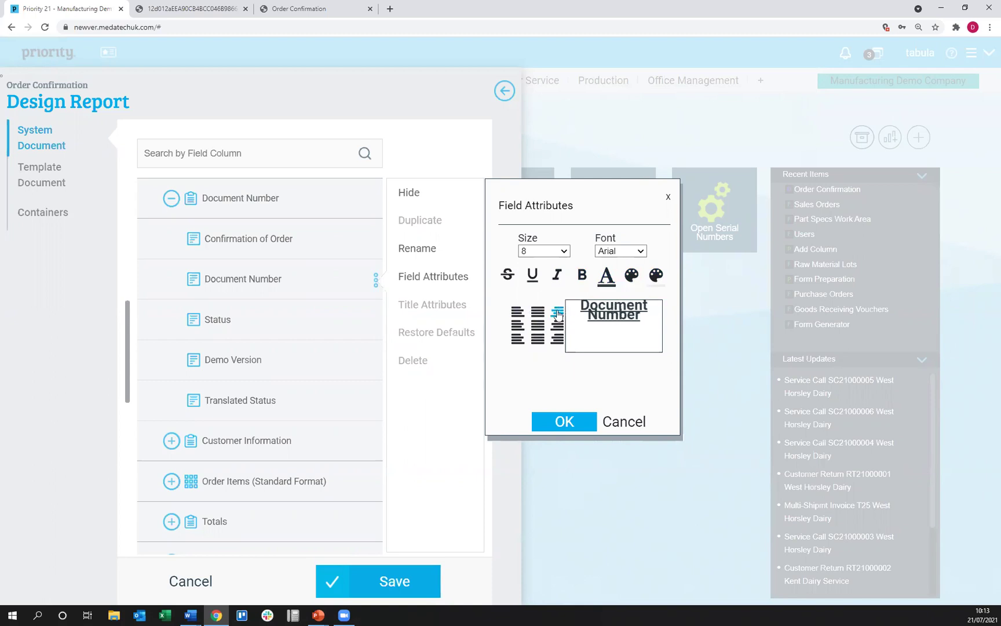
click(558, 314)
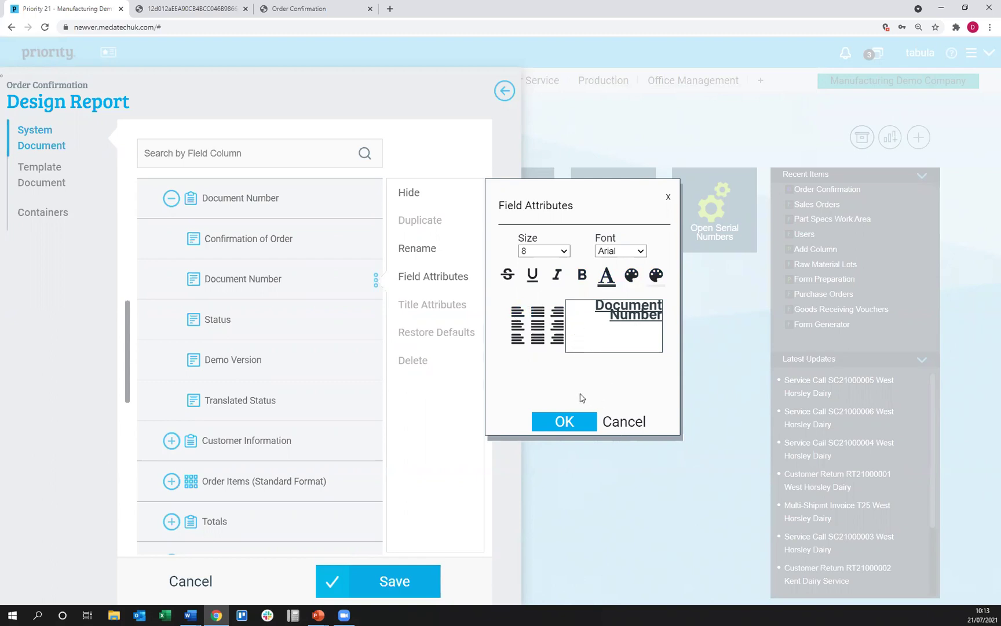
click(562, 421)
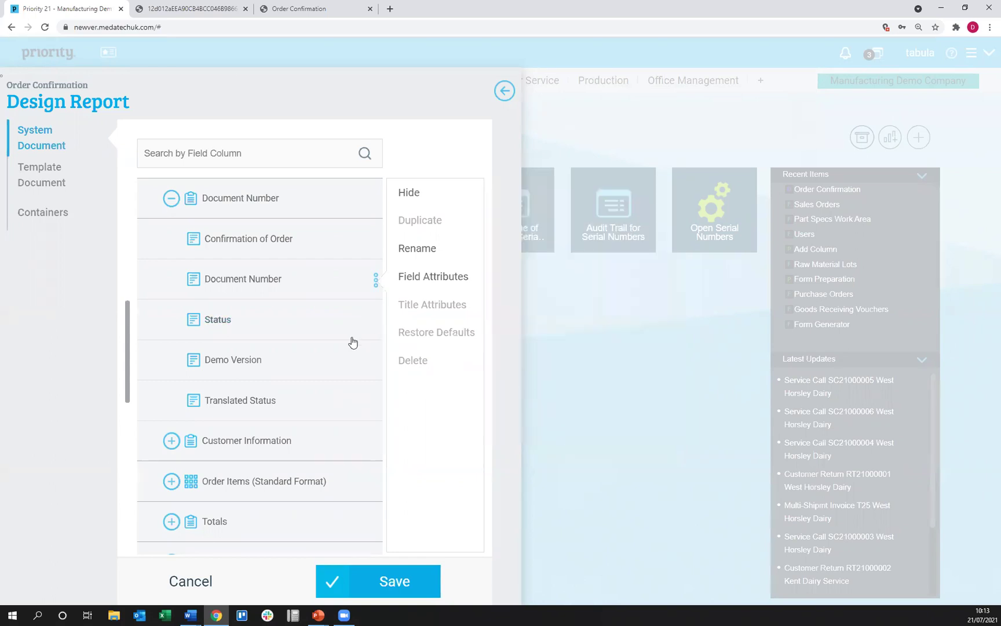
Set the text colour of the Due Date field in the Order Items (Standard Format) section to red.
click(171, 482)
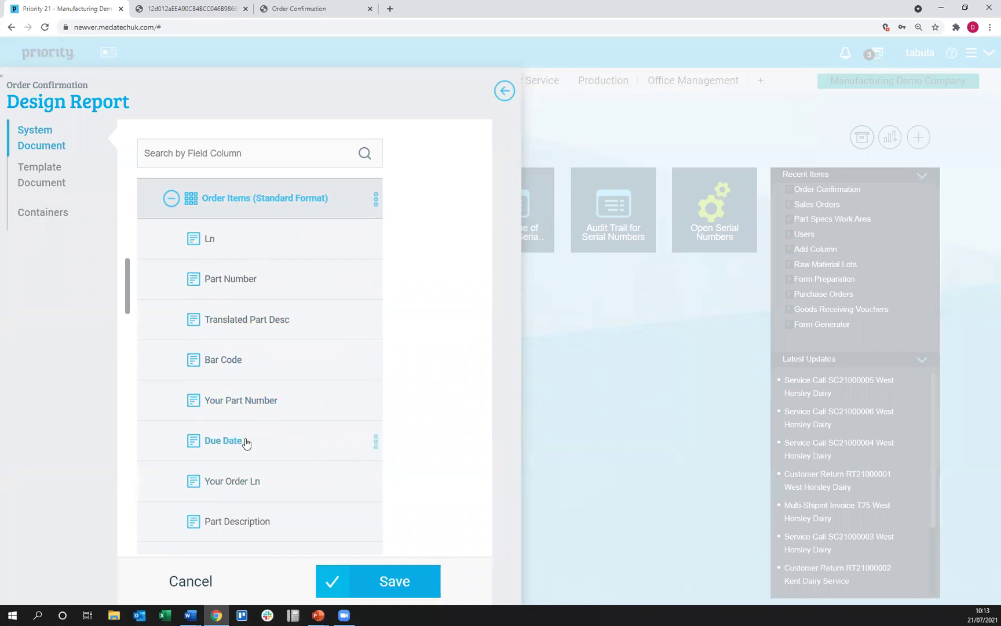
click(377, 442)
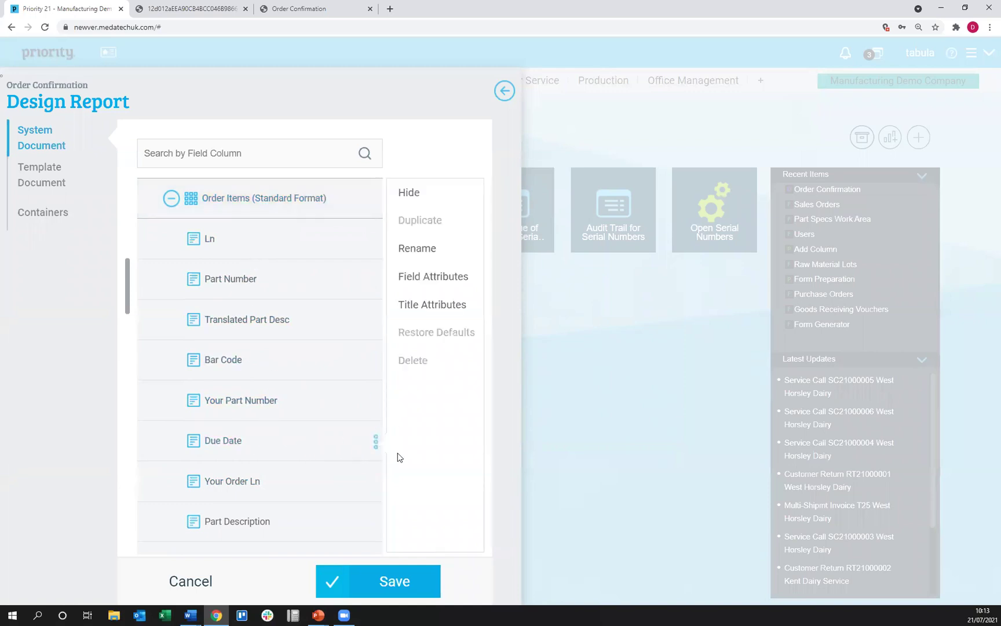
click(453, 282)
click(607, 288)
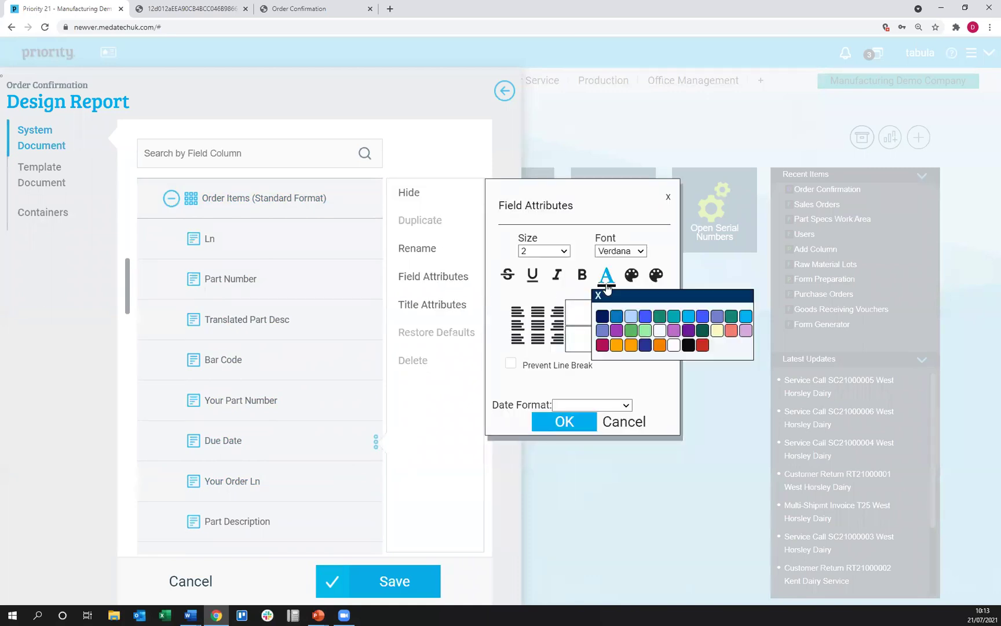
click(702, 346)
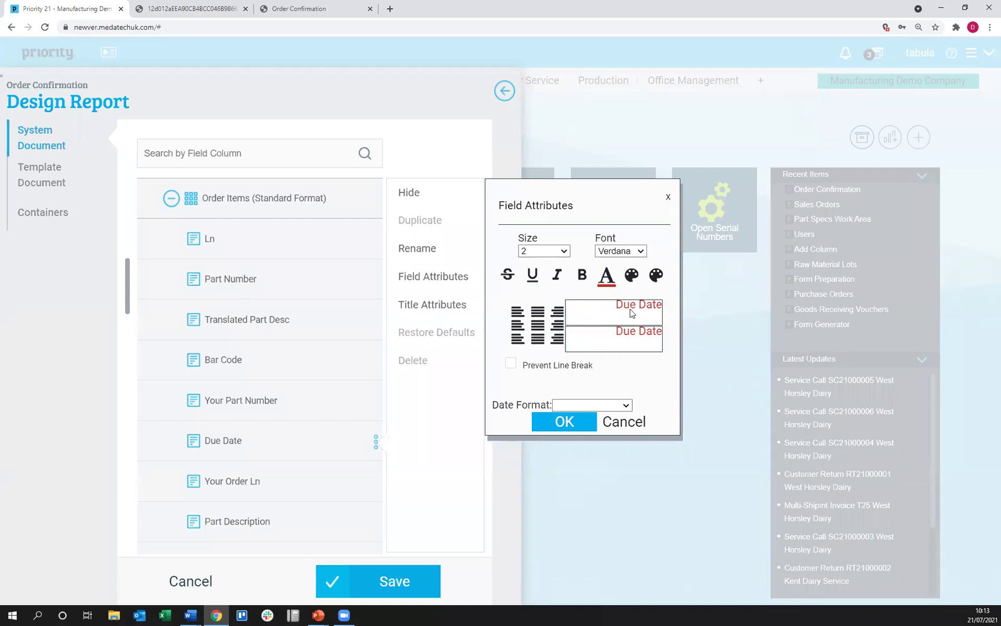
Try a blue background on the Due Date field and set it back to white.
click(631, 276)
click(648, 328)
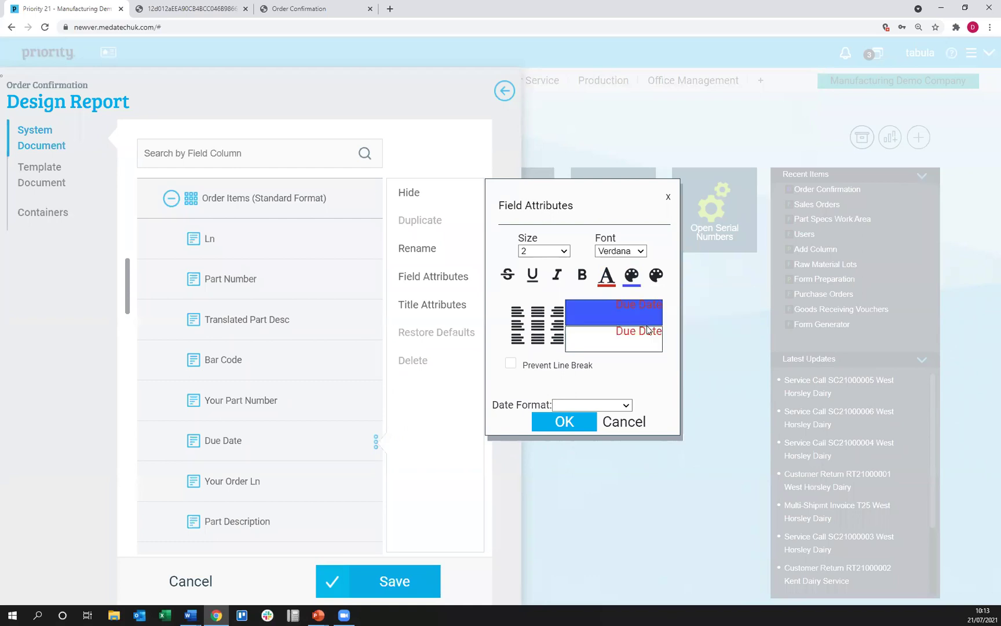
click(633, 281)
click(677, 347)
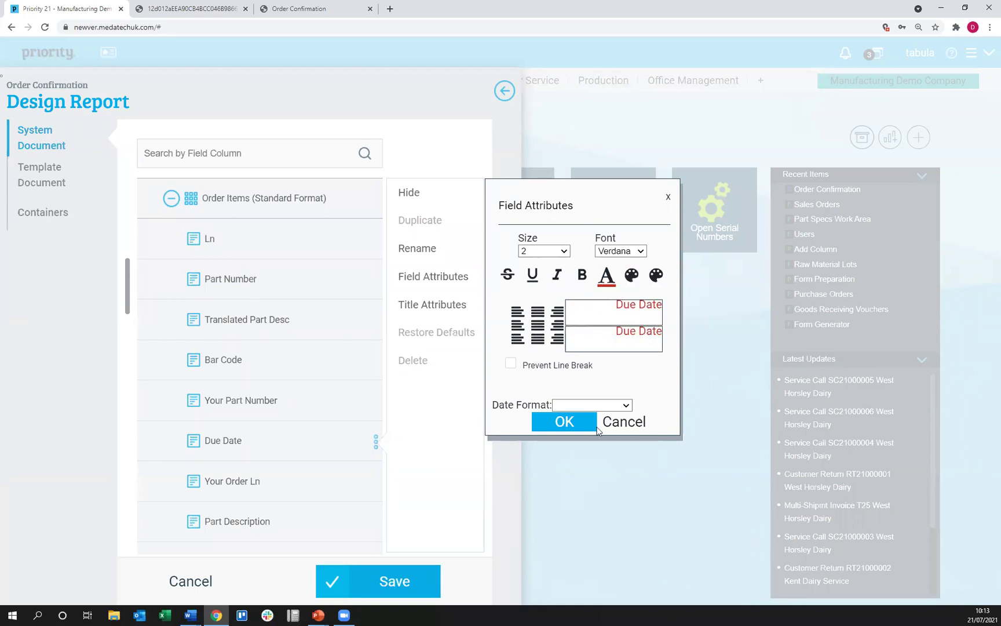
Apply the Due Date field attributes, save the report design, and close the Order Confirmation window.
click(565, 422)
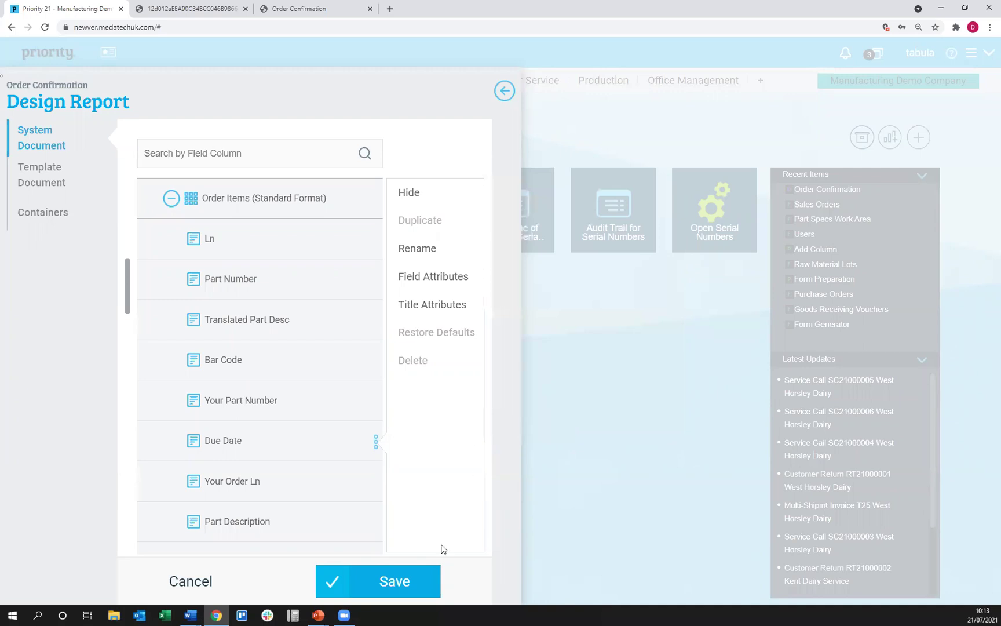
click(406, 587)
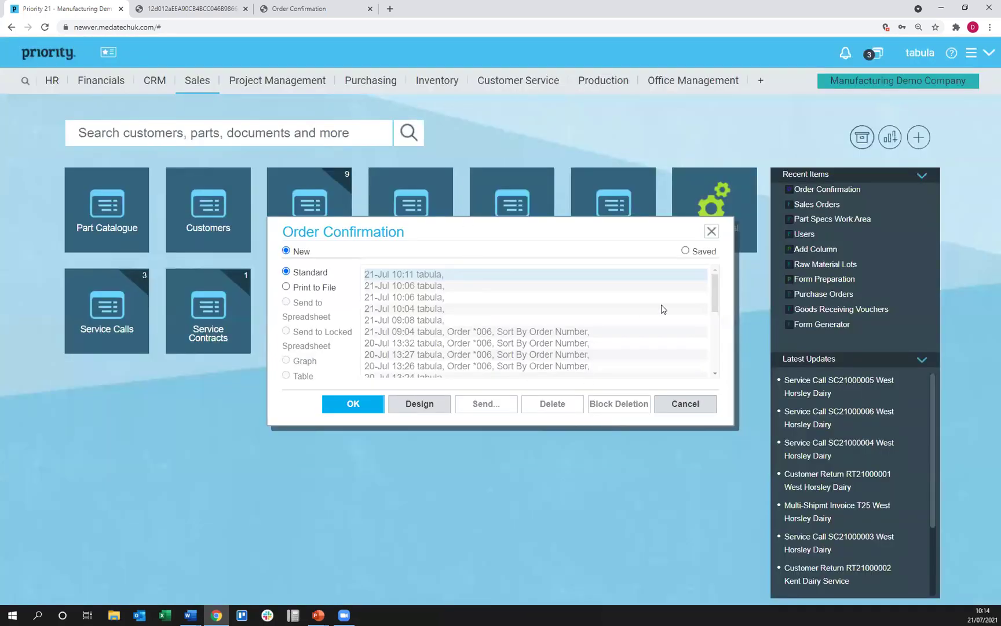
click(712, 231)
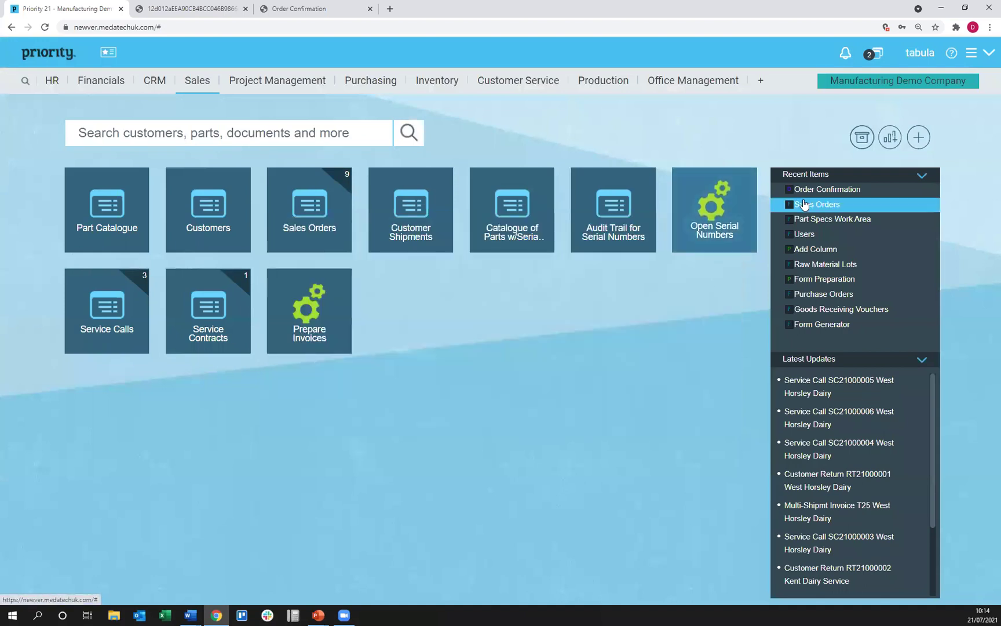
Rerun the order confirmation with the existing order filter, display it as a PDF in Standard No Prices, and view its third page.
click(822, 194)
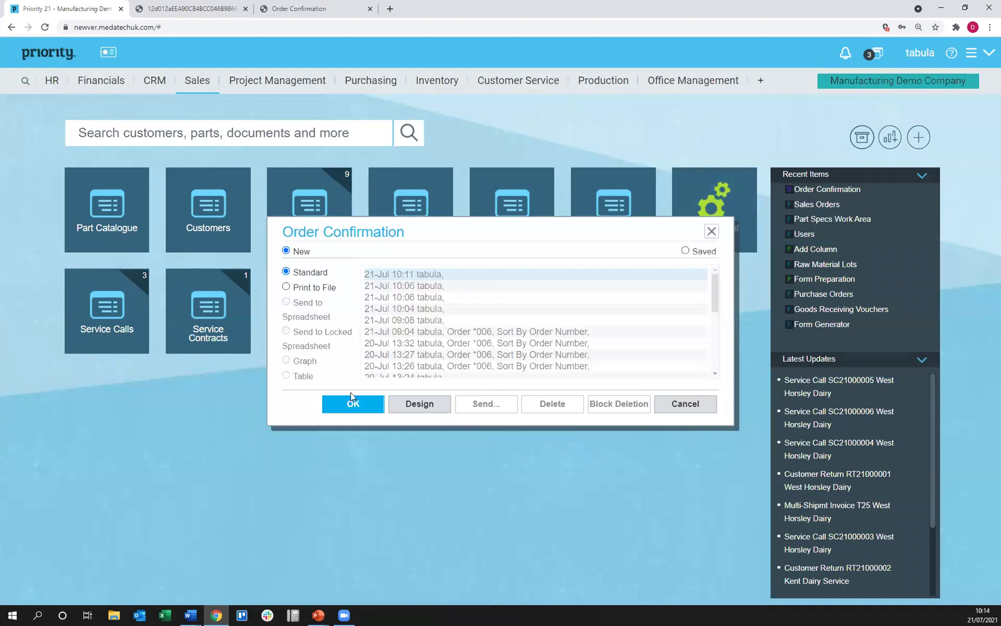
click(355, 405)
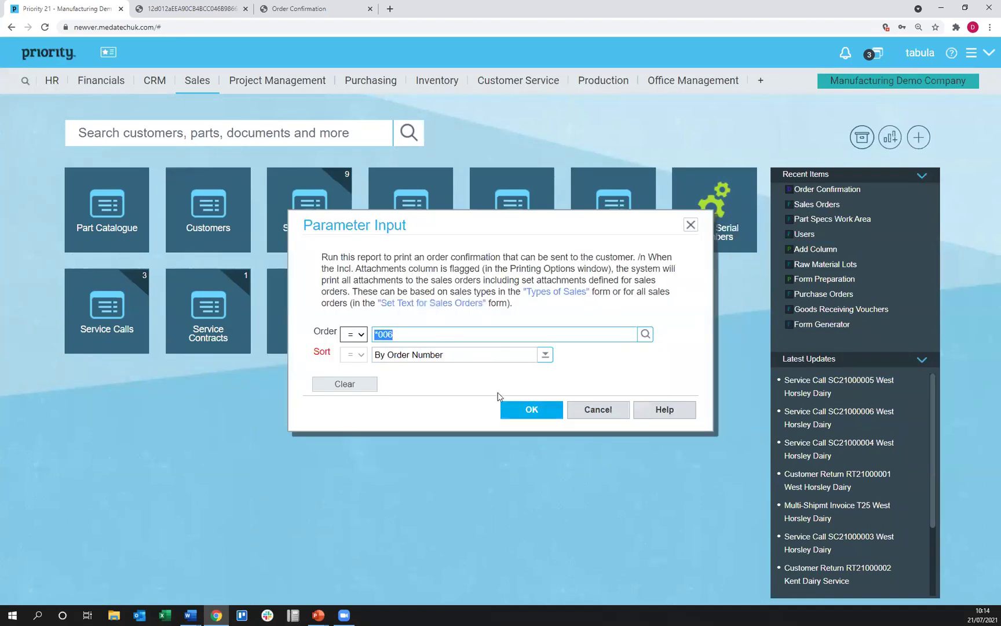
click(520, 410)
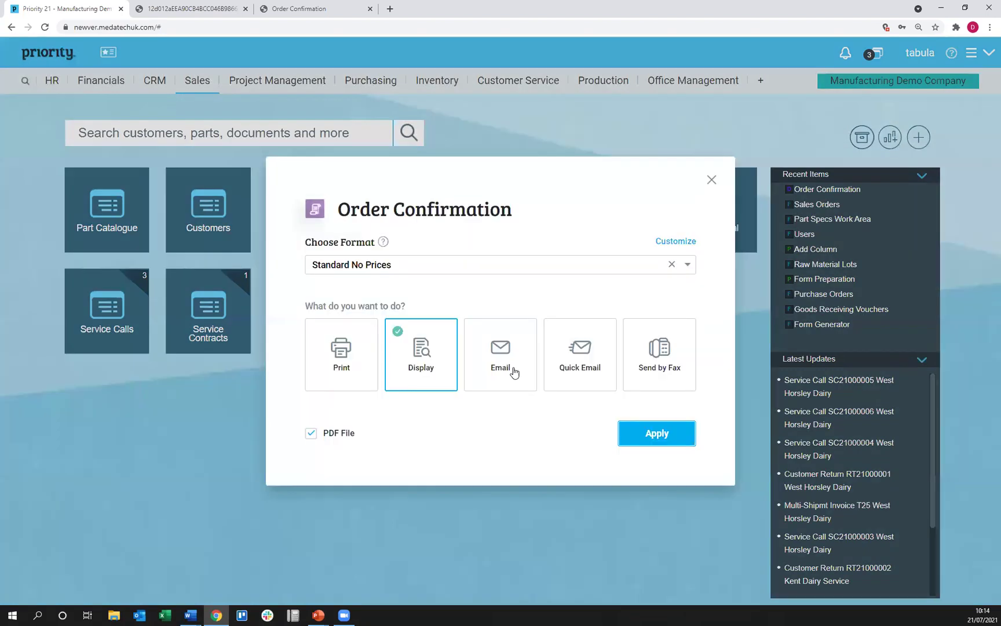
click(652, 433)
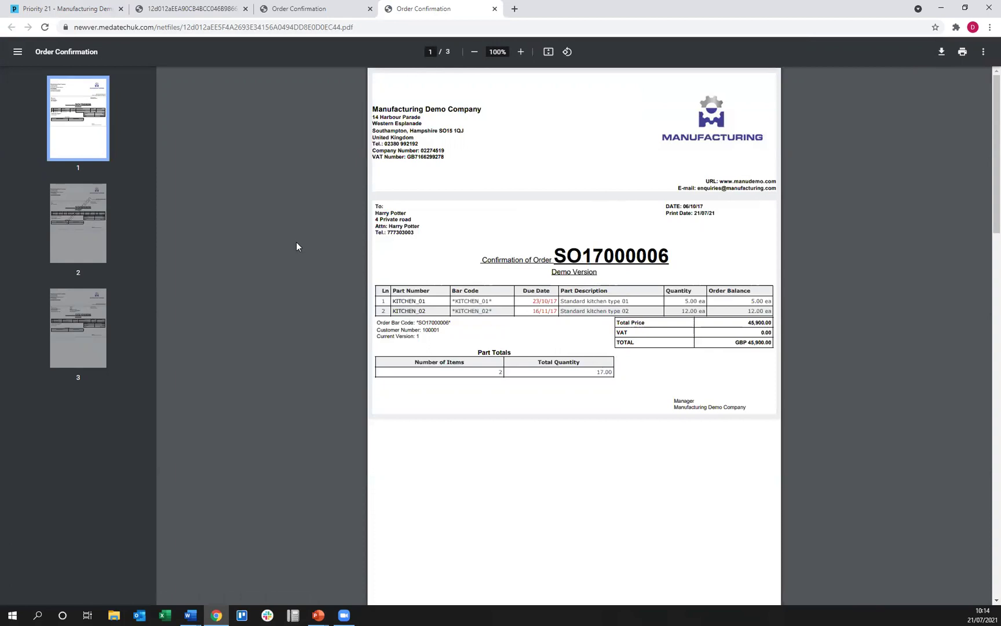
click(84, 339)
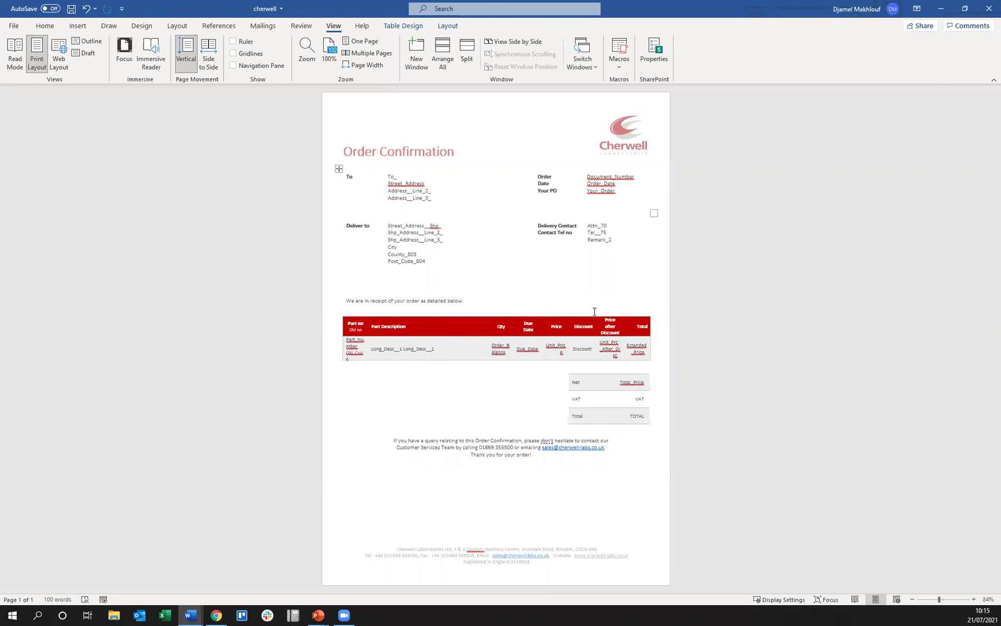
Examine the VAT and Total_Price fields in the totals table of the cherwell order confirmation template in Word.
click(645, 399)
click(641, 383)
click(640, 399)
Customize Word's ribbon to include the Developer tab among the main tabs.
click(13, 27)
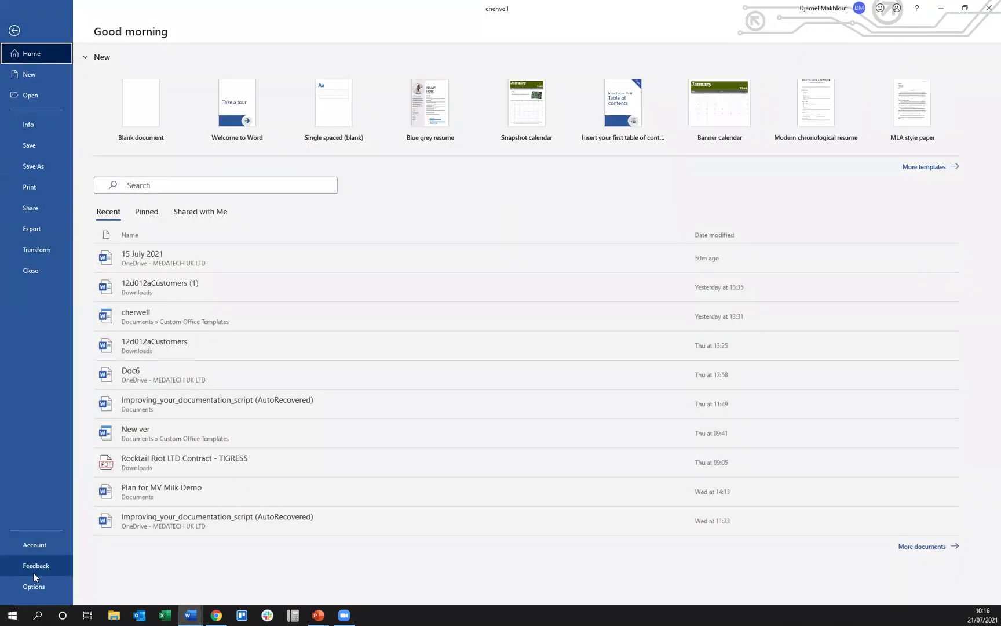
click(40, 588)
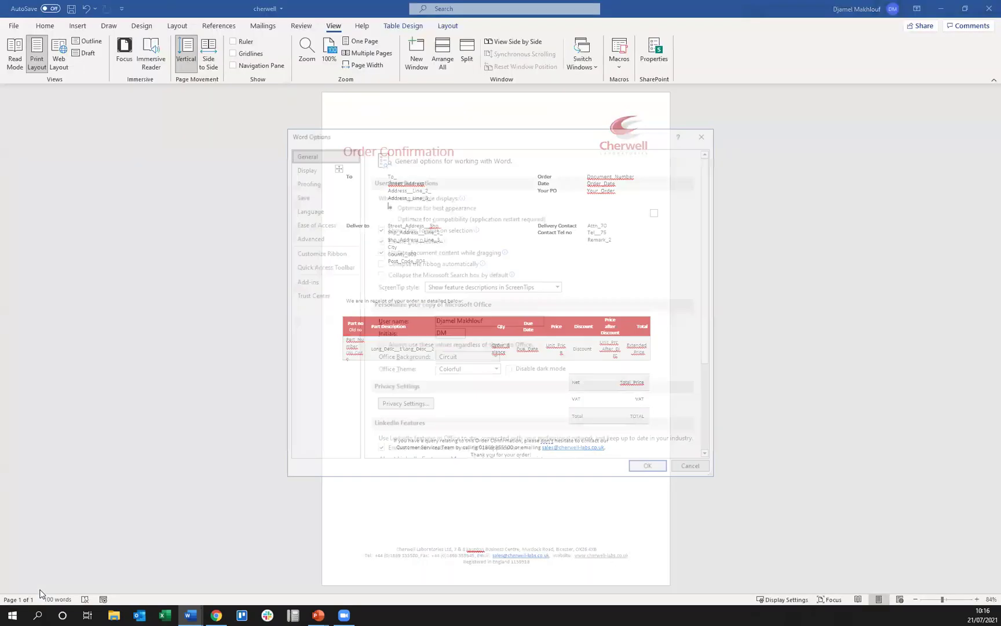
click(323, 255)
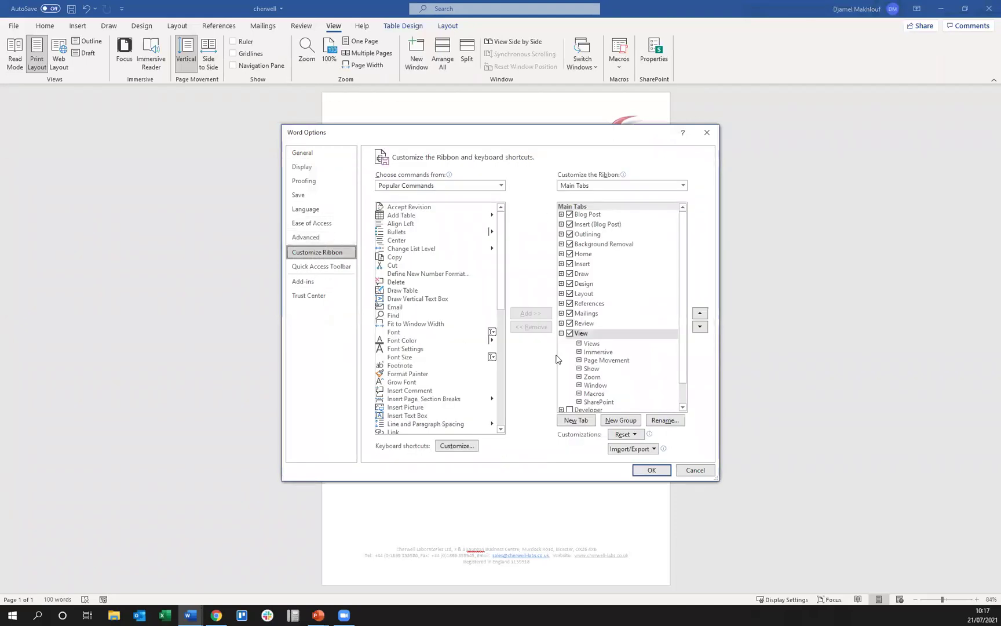
scroll(624, 350, down, 1)
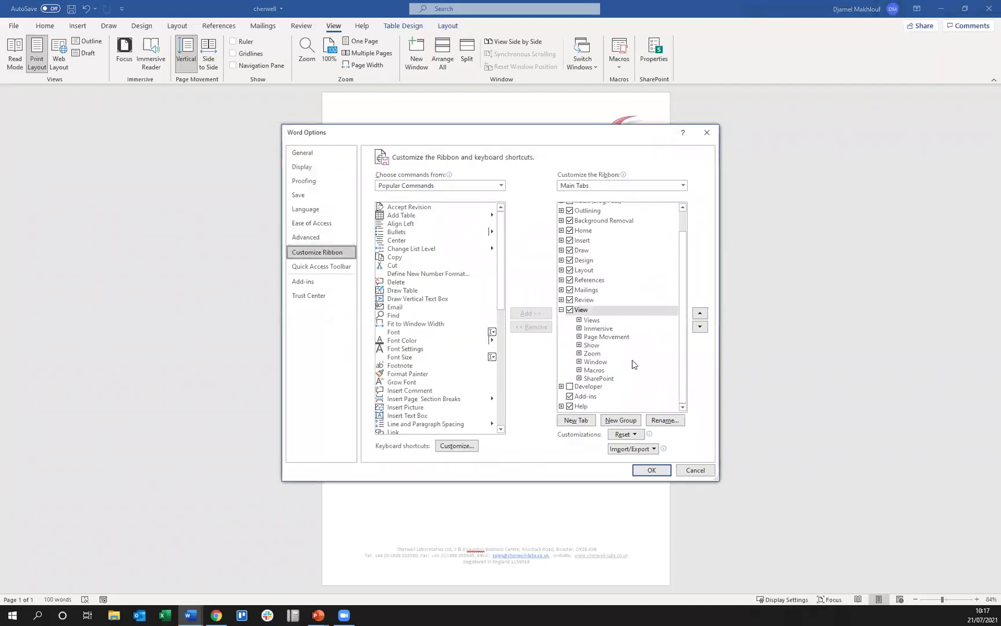
click(570, 387)
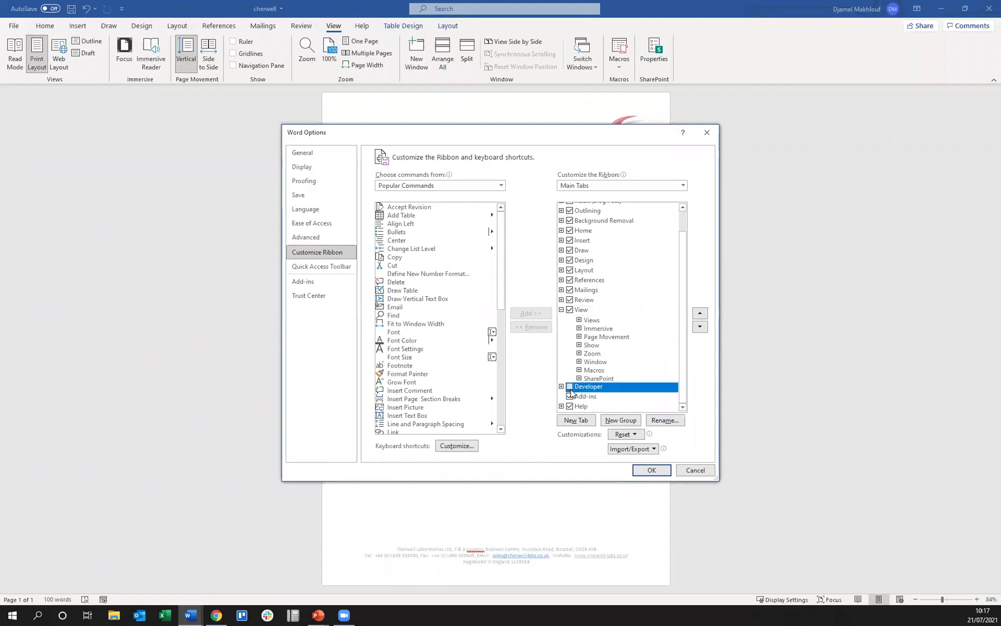
click(650, 470)
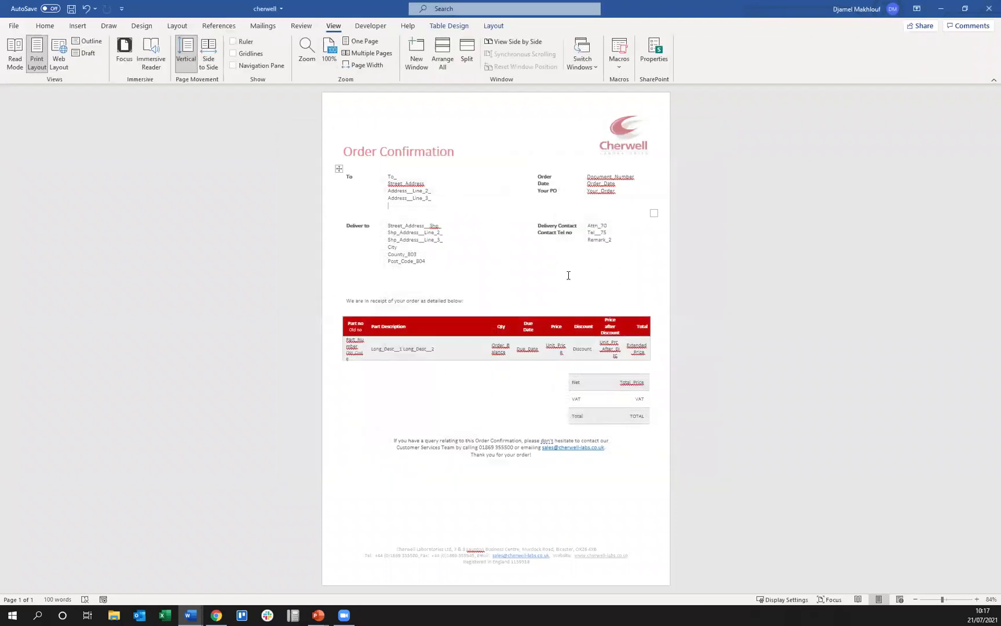
Show the XML mapping for the template and choose the Handover_Document__fltered custom XML part.
click(360, 27)
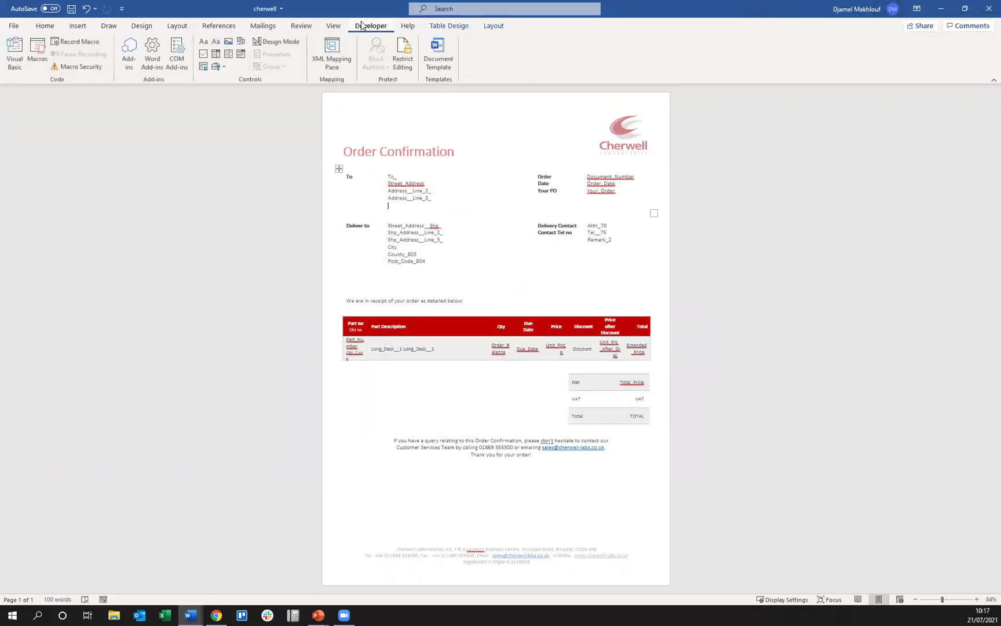
click(335, 62)
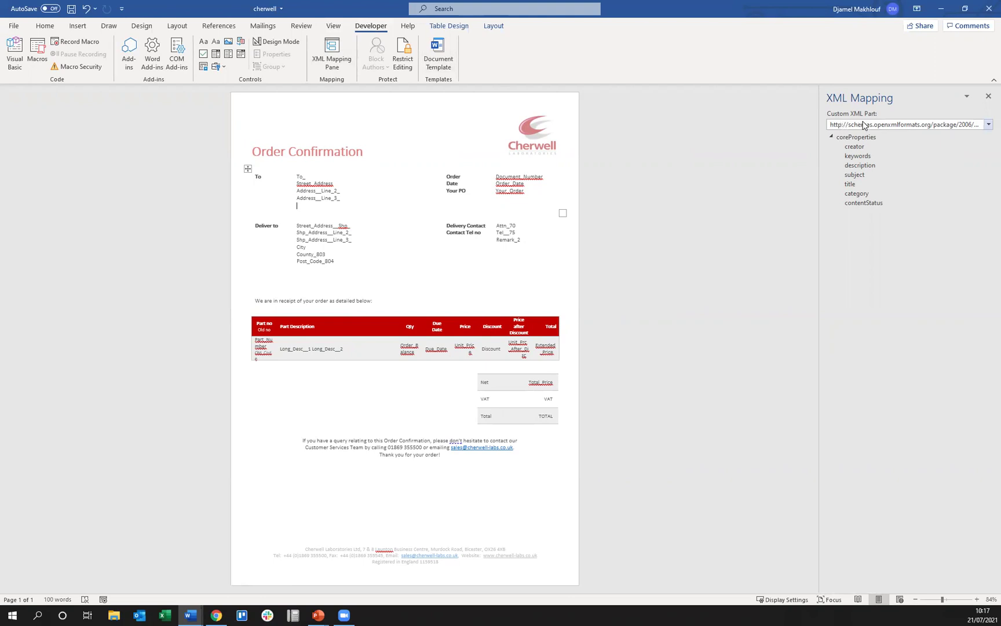
click(989, 125)
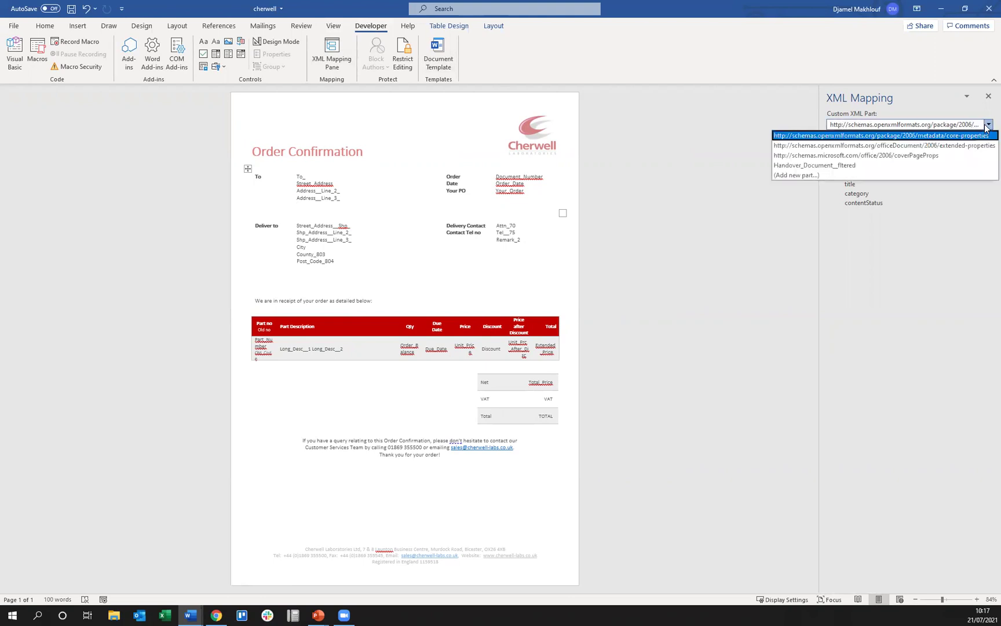
click(849, 168)
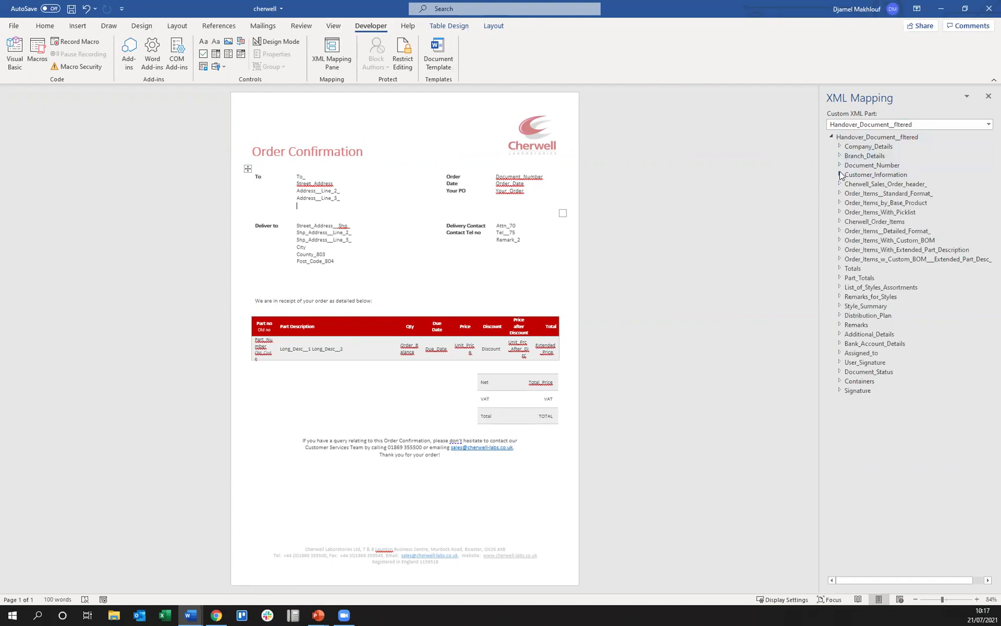
Insert the Customer_Information field City_Cty_Postal_Code as a plain text content control below Address__Line_3_ in the To block.
click(840, 175)
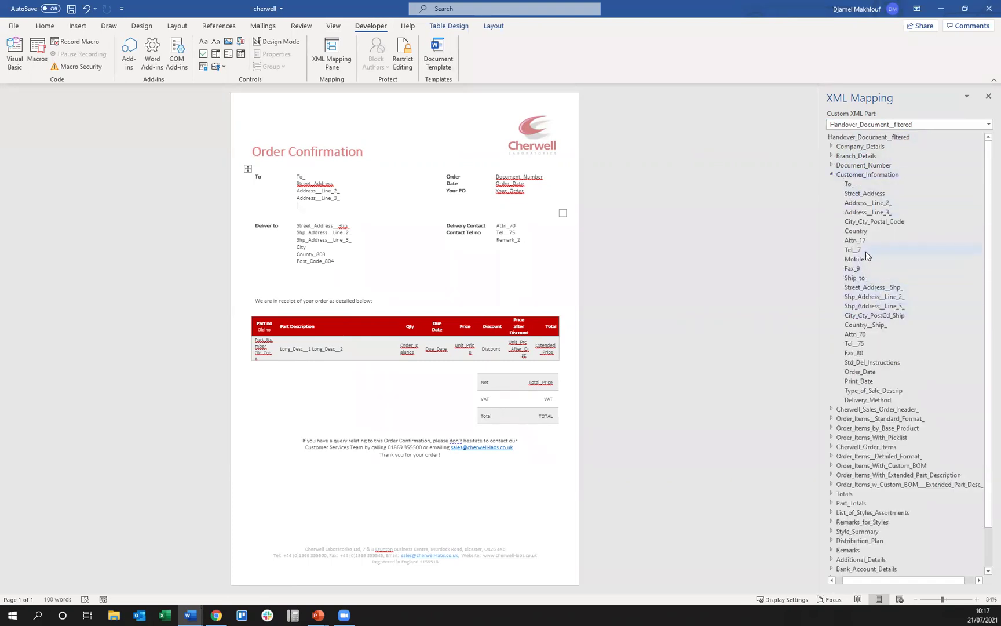
right_click(871, 224)
mouse_move(901, 232)
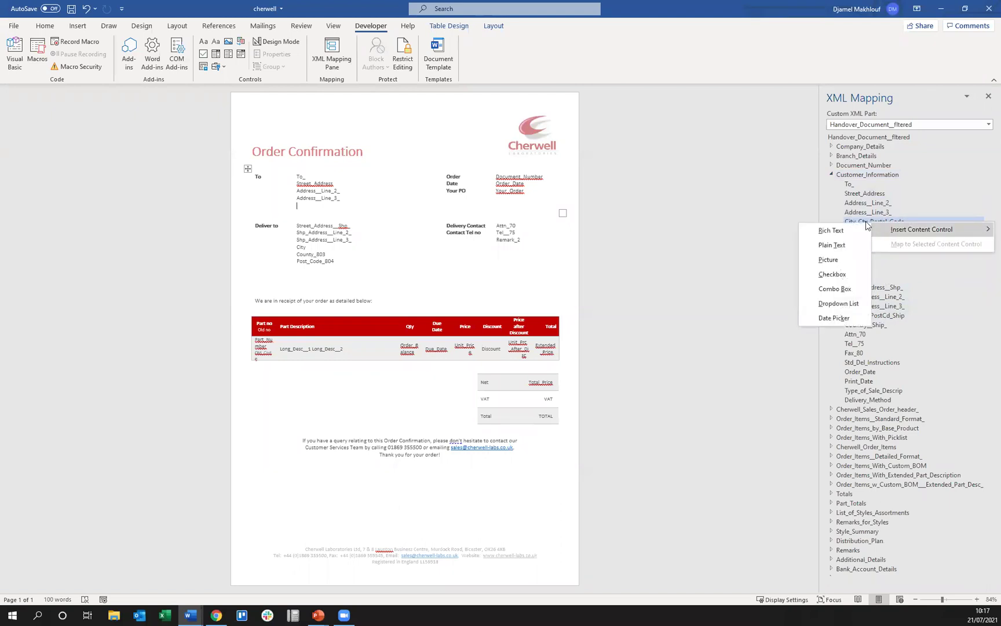
click(839, 245)
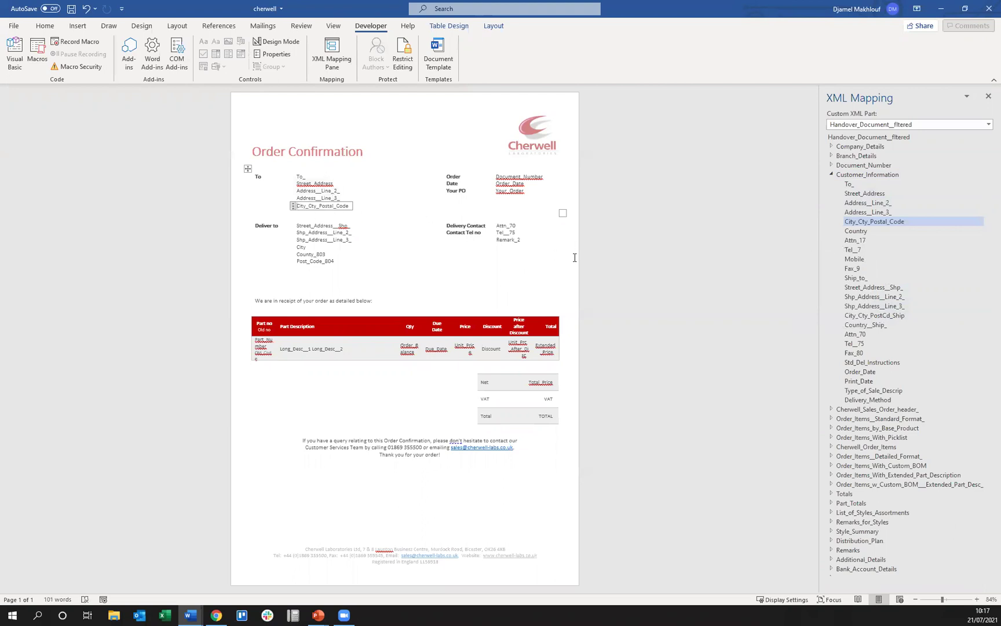
click(690, 264)
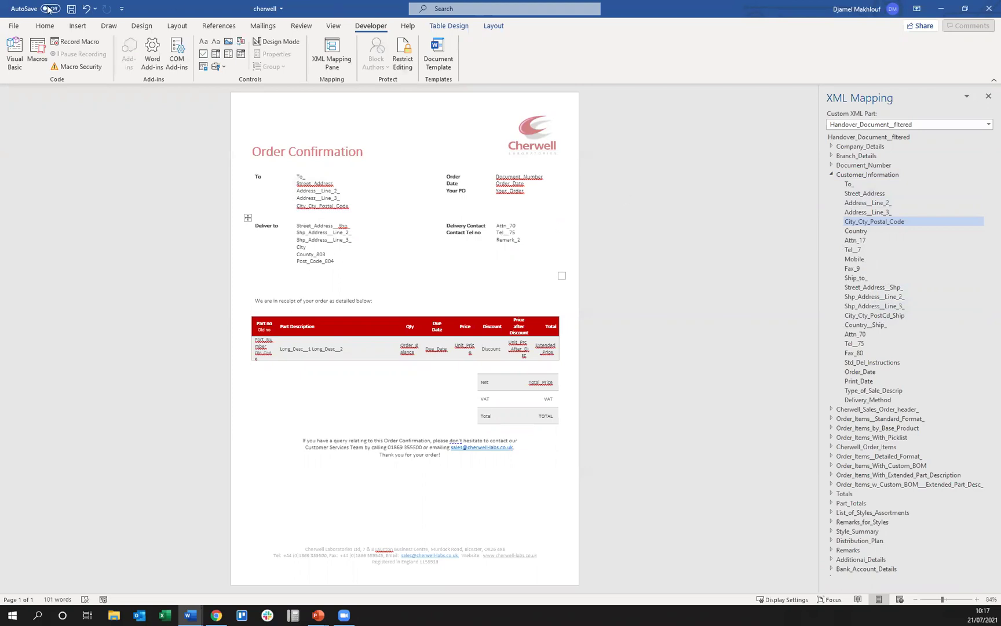
Save the cherwell template, including a Save As to Custom Office Templates in the Word Template file type.
click(13, 25)
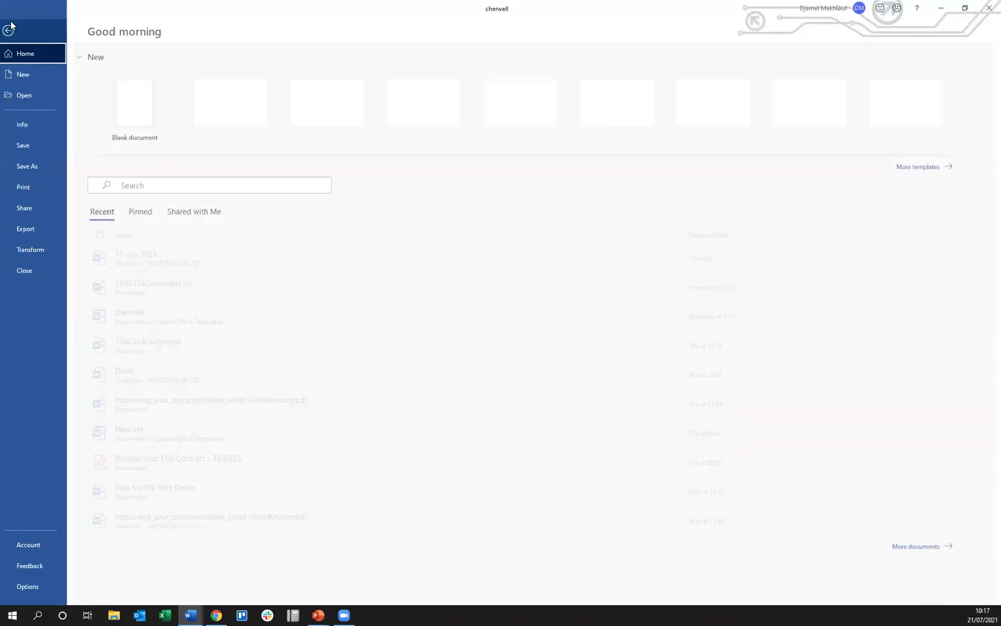
click(23, 146)
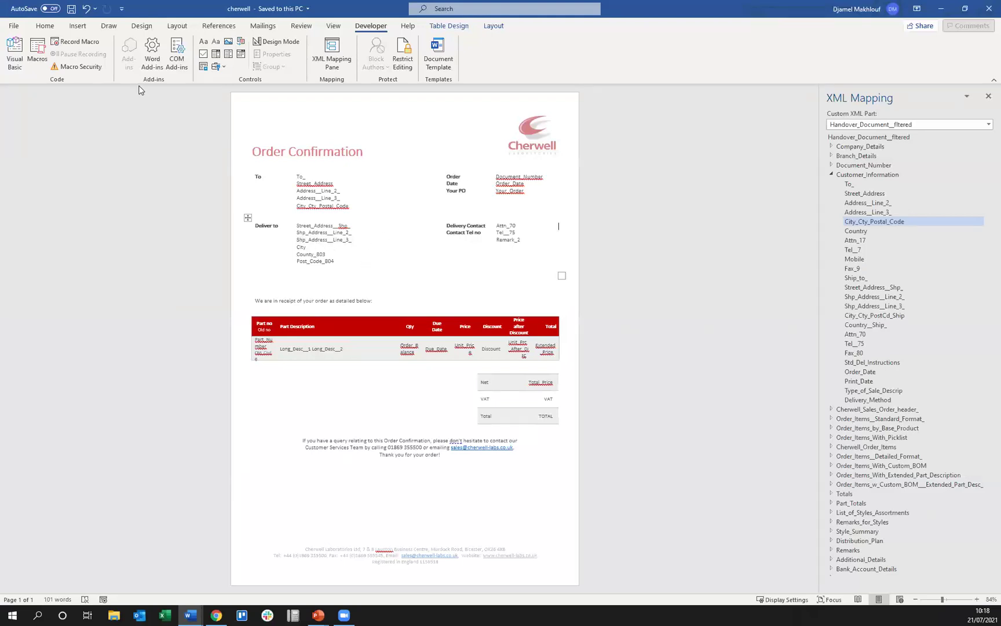
click(13, 26)
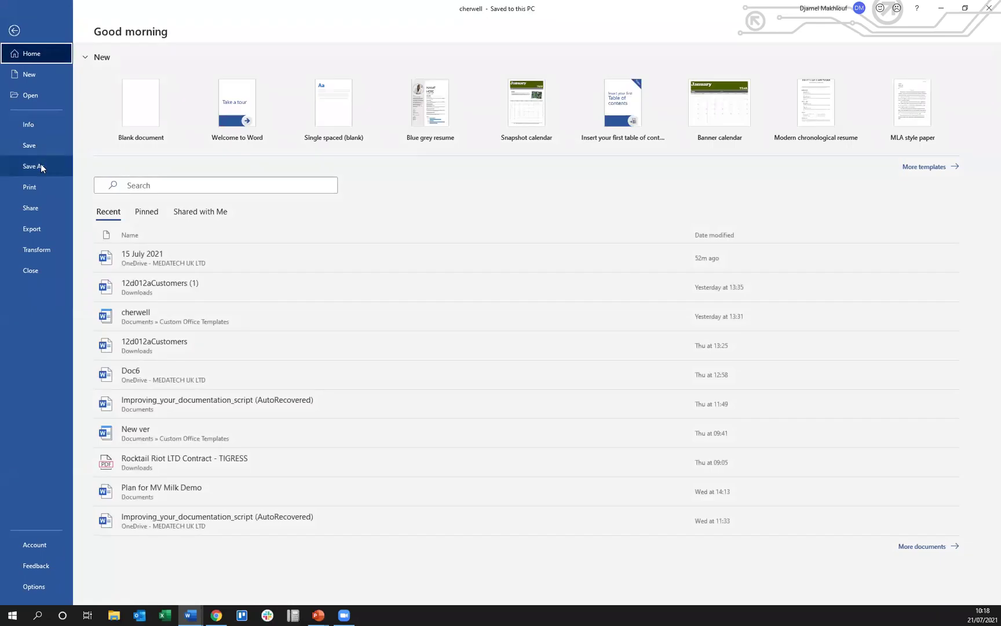
click(41, 166)
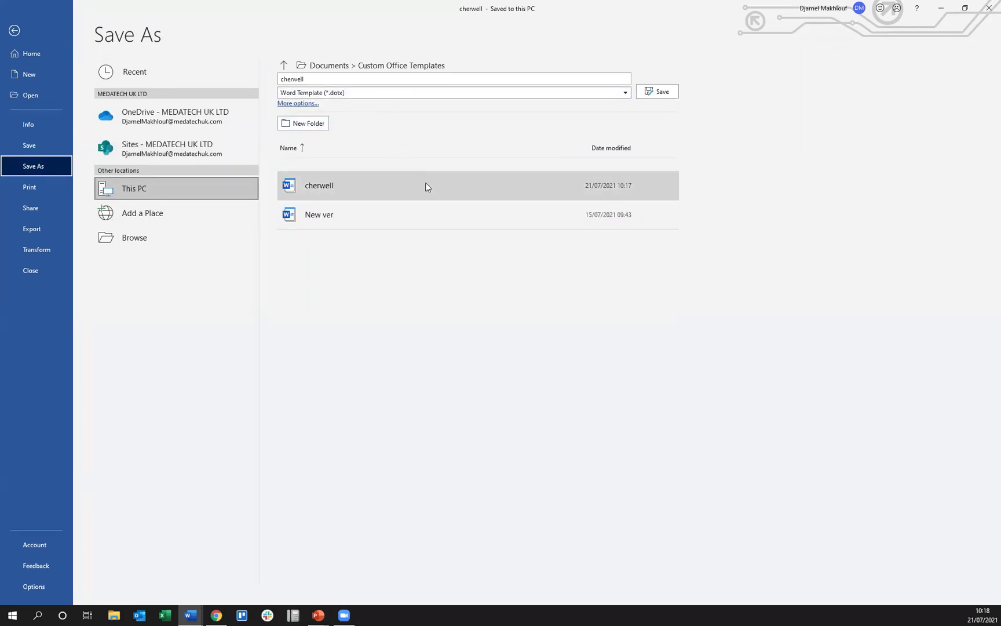
click(154, 236)
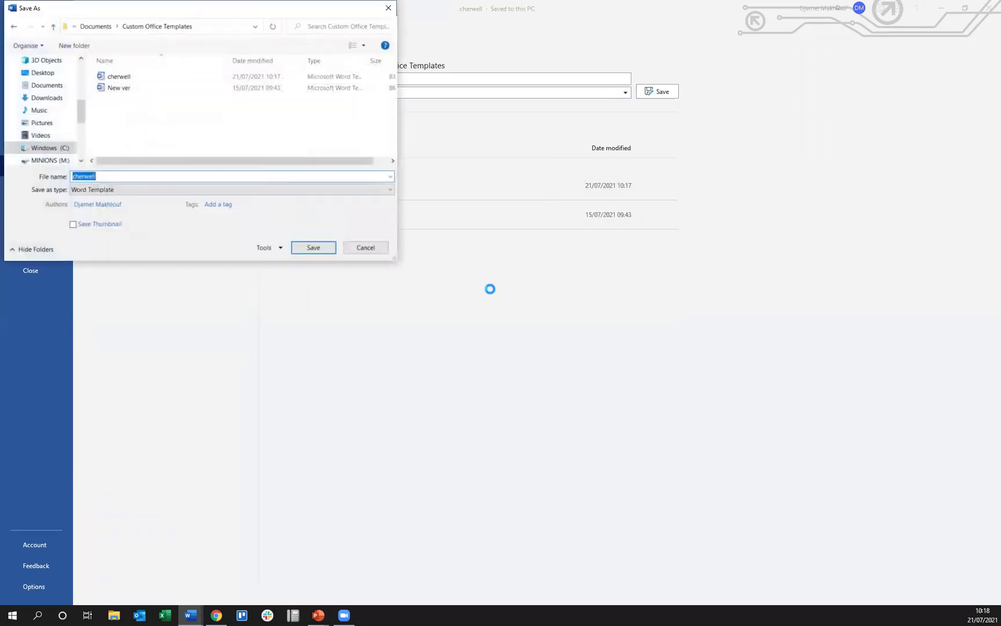
click(166, 193)
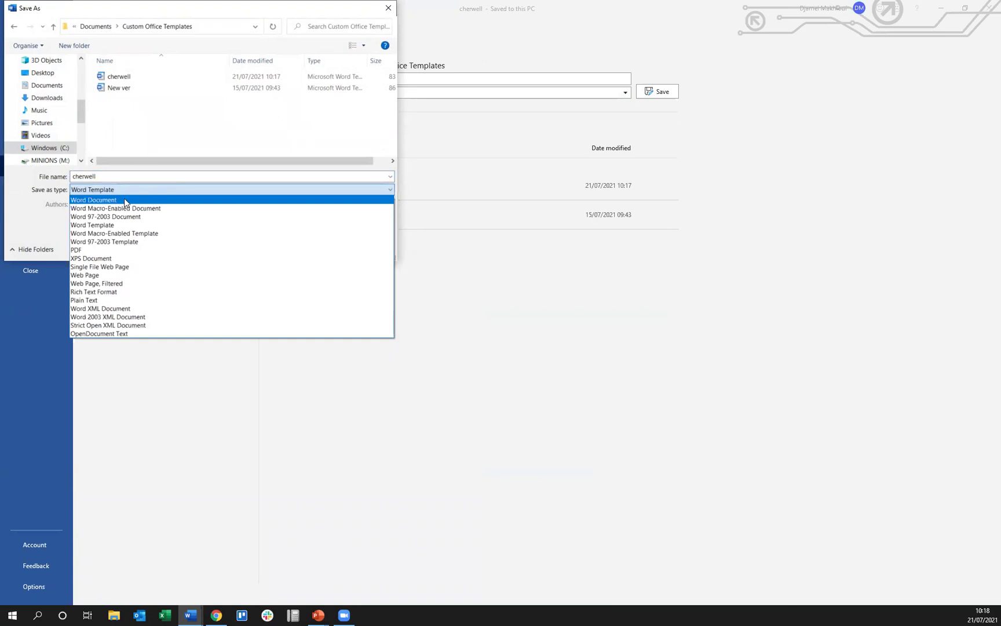
click(113, 226)
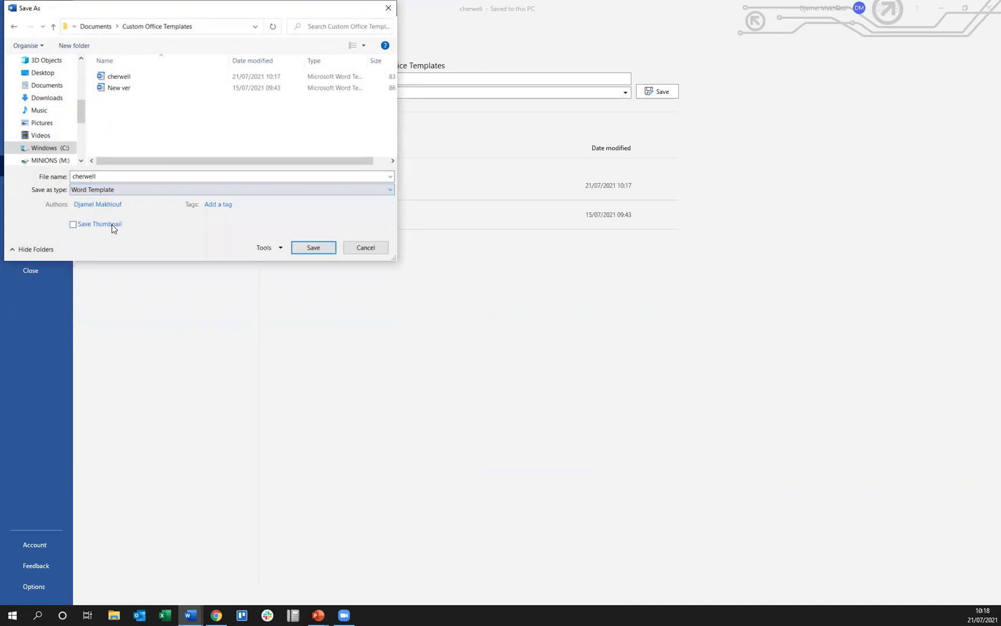
click(315, 248)
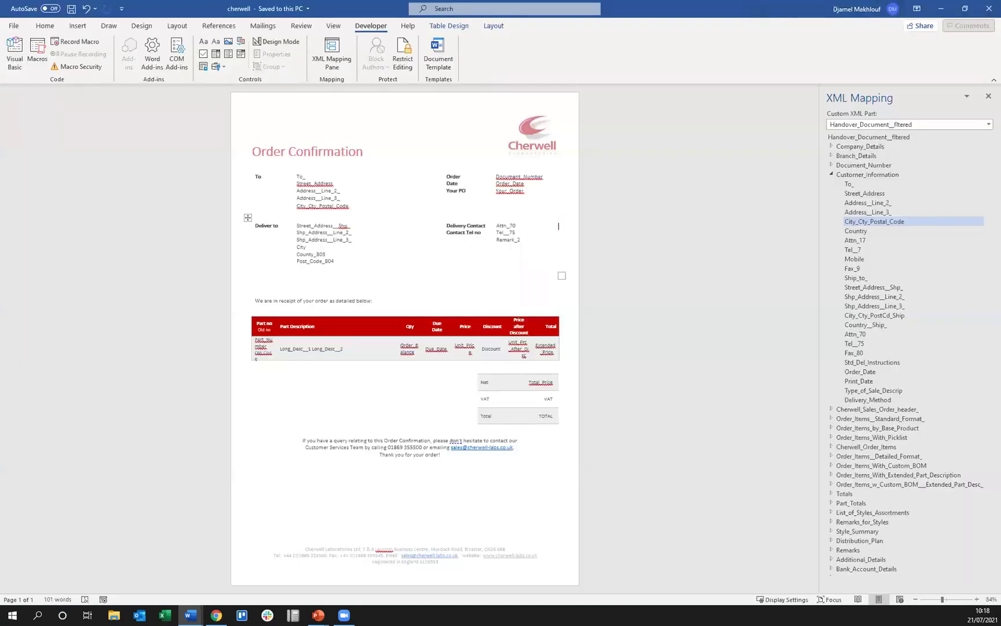
Switch to Priority in Chrome and open the template documents in the Order Confirmation report's design settings.
click(216, 615)
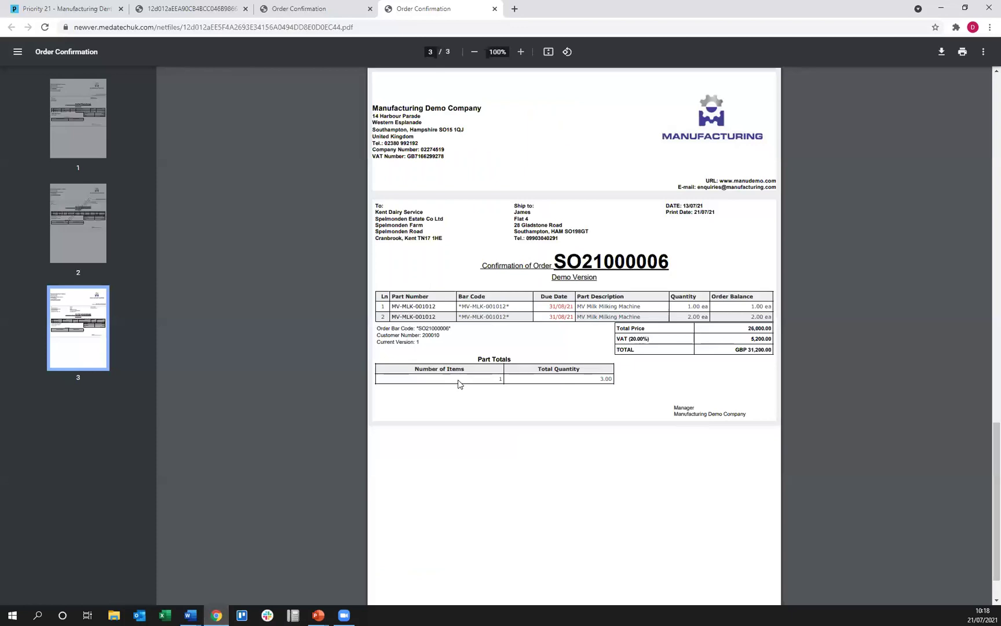
click(66, 8)
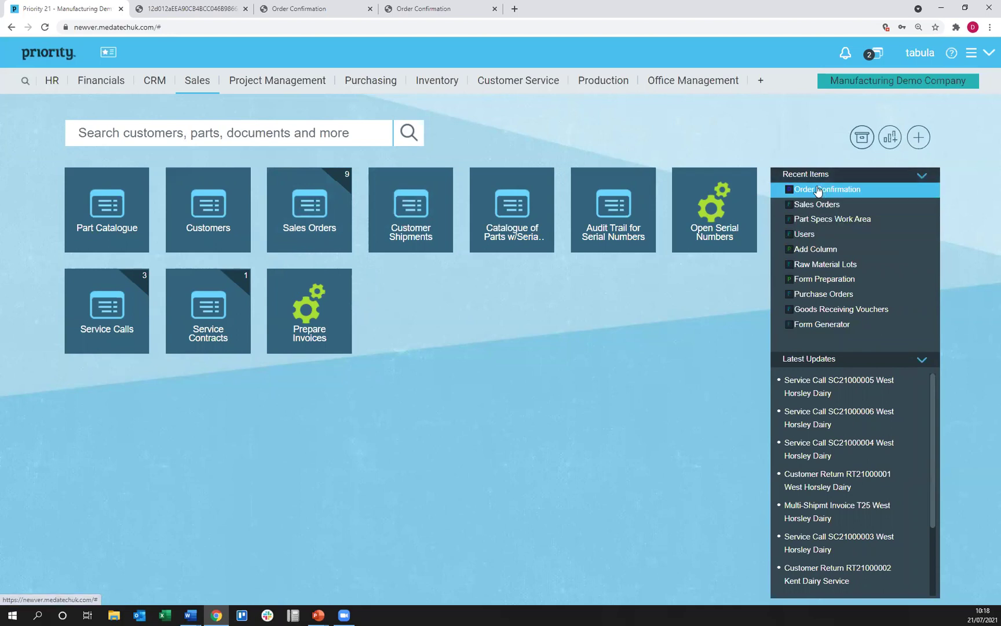
click(869, 56)
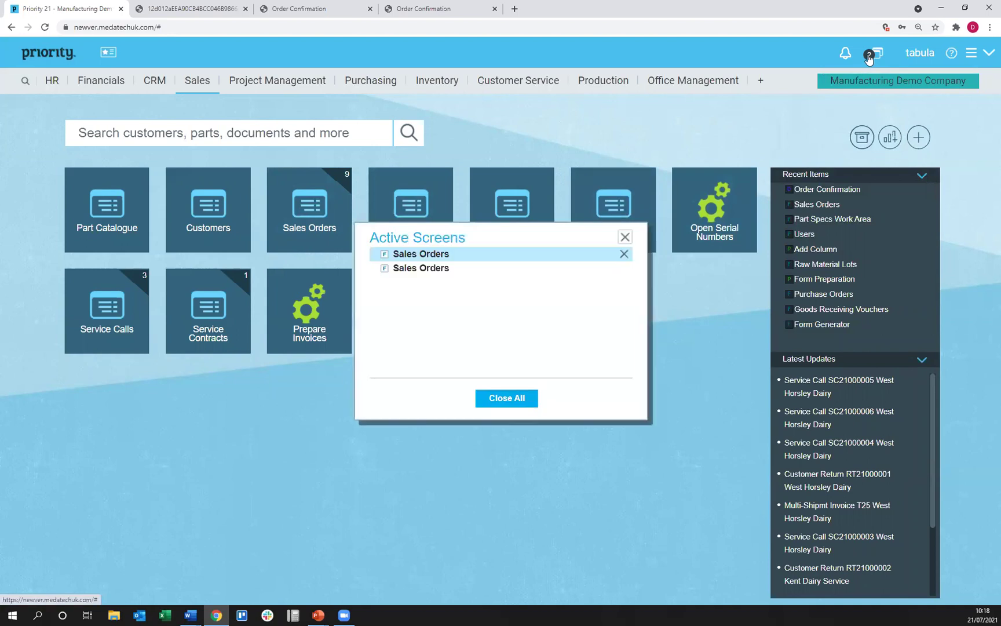
click(625, 237)
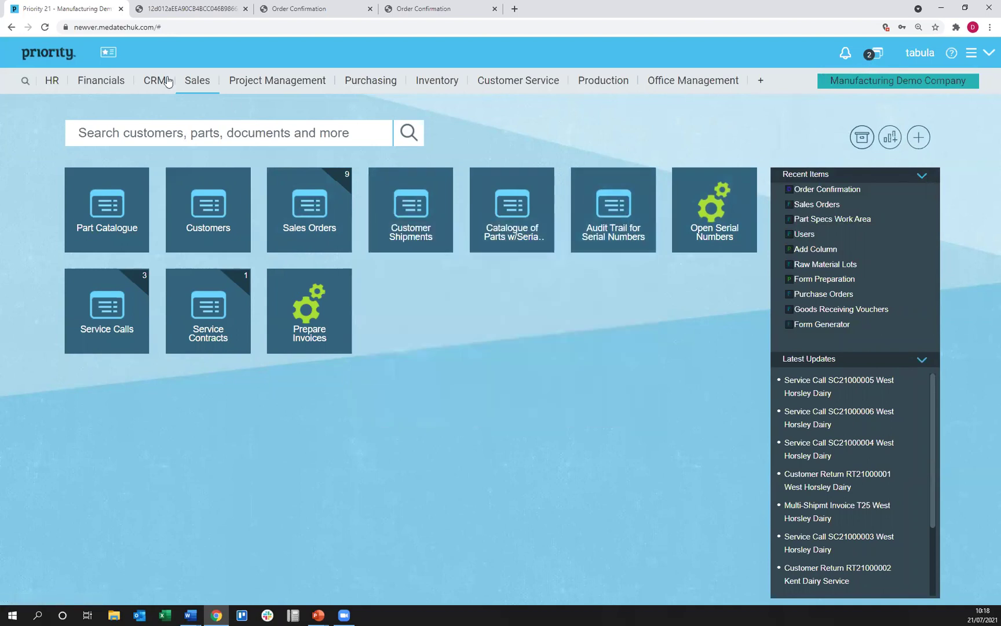
click(198, 81)
click(665, 377)
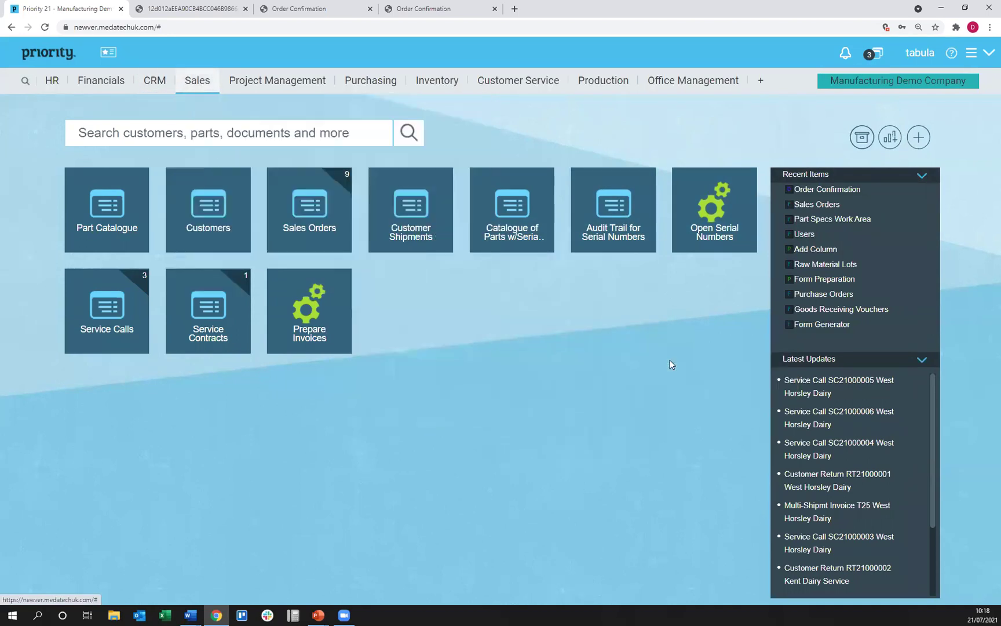
click(410, 405)
click(429, 419)
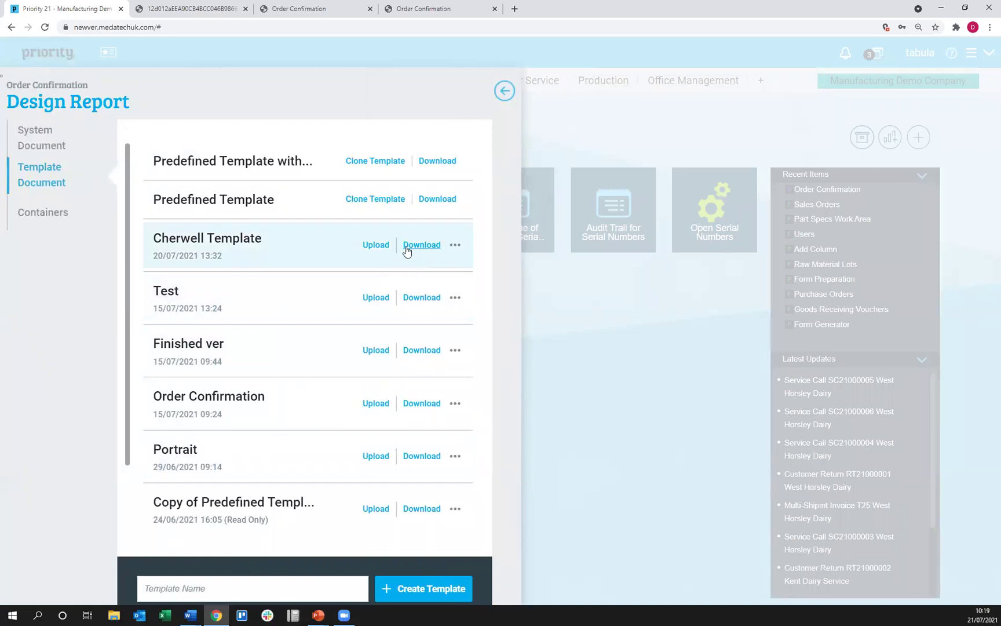
Upload the edited cherwell.dotx file to the Cherwell Template entry and leave the report design.
click(382, 245)
click(150, 77)
click(319, 233)
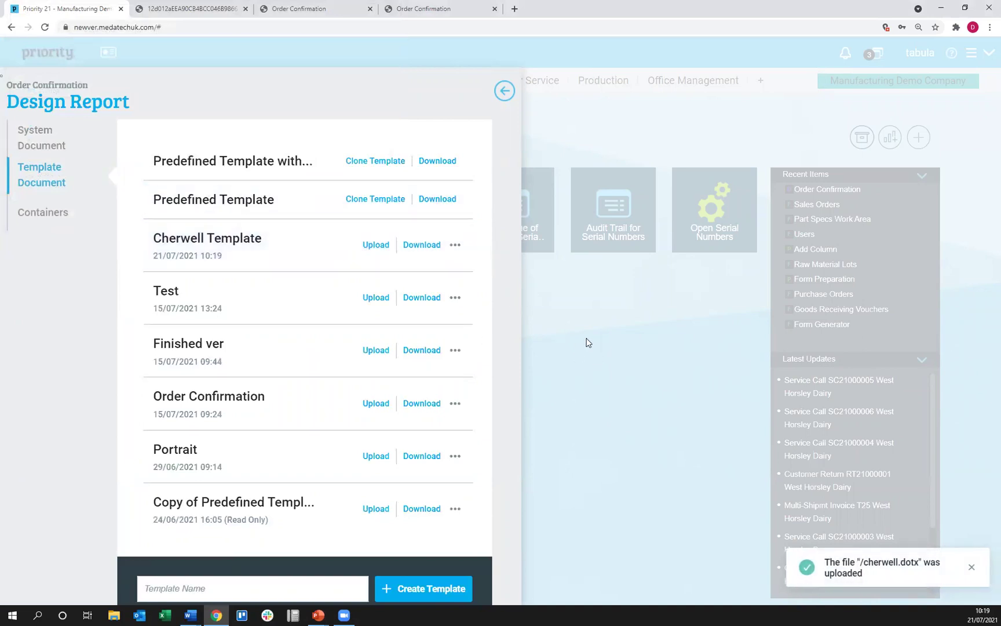
click(505, 91)
Run the order confirmation in the Finished ver format, display it as a PDF, and view its third page.
click(346, 406)
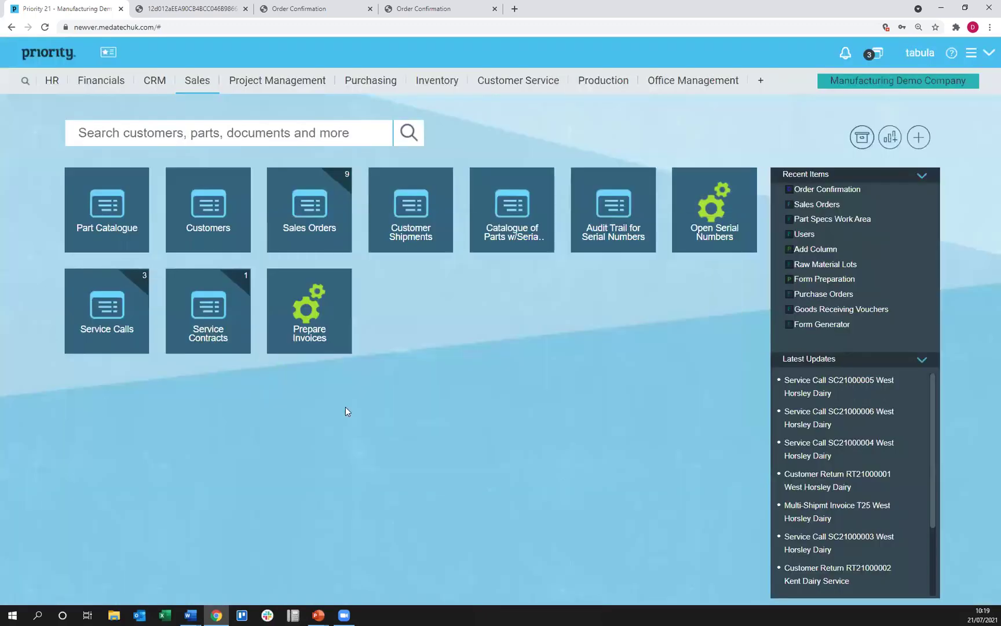
click(521, 409)
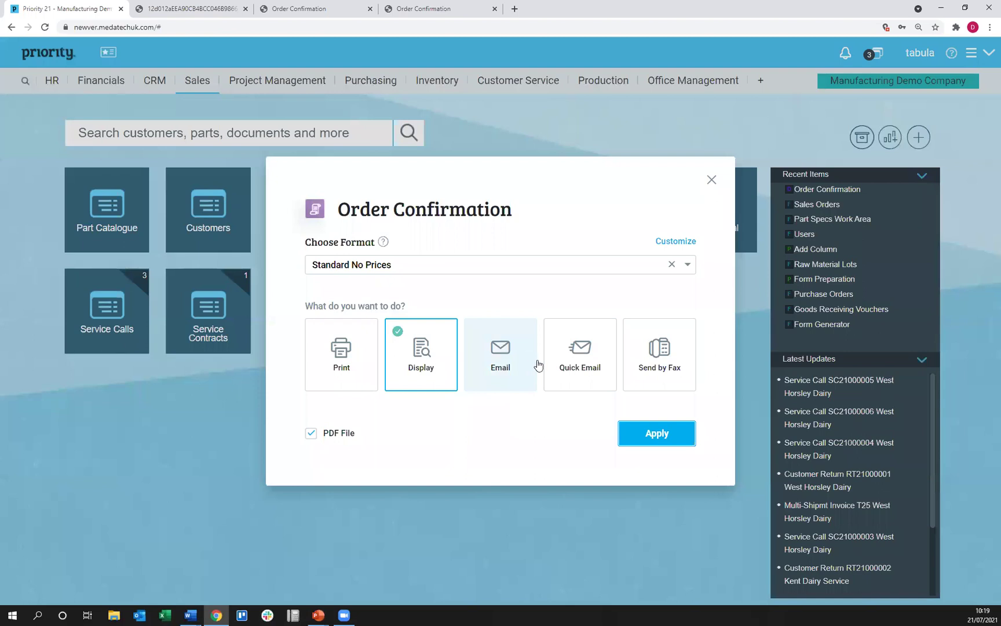
click(687, 267)
scroll(572, 420, up, 5)
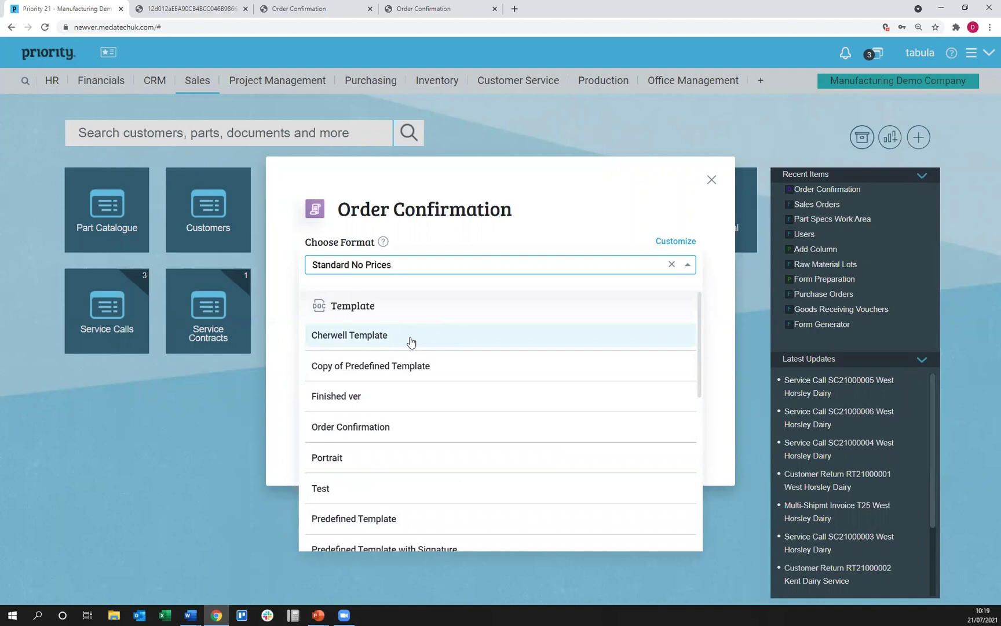
click(391, 400)
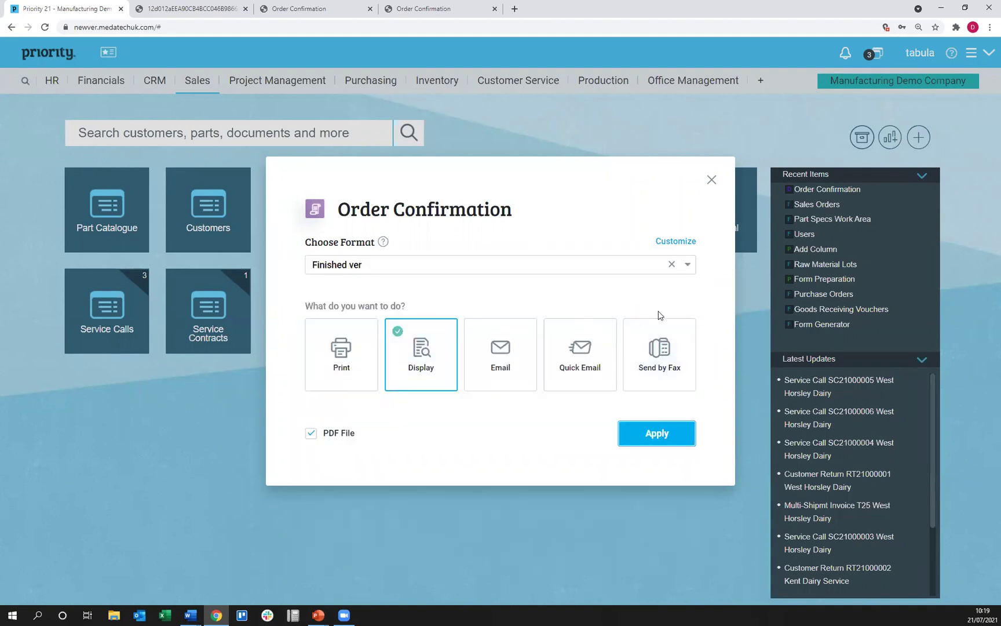
click(651, 434)
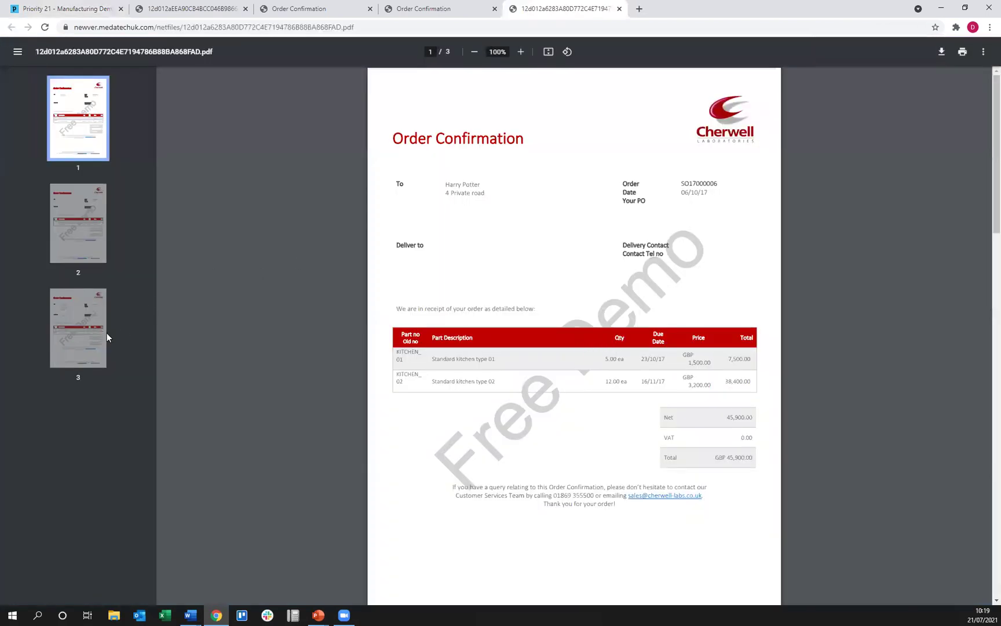
click(85, 326)
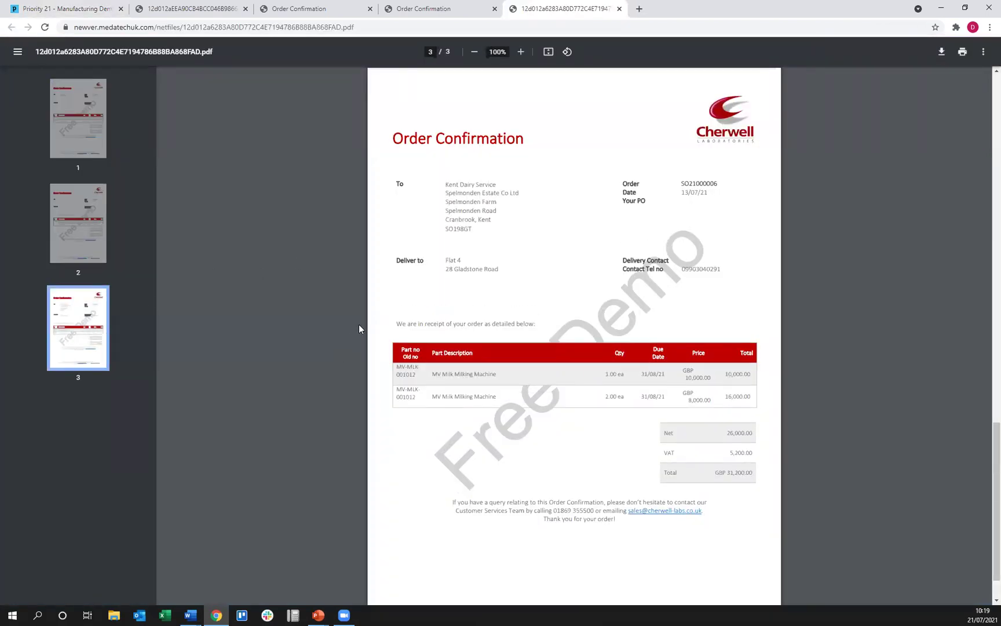
Examine the address block, order lines, totals and footer on the third page of the order confirmation PDF.
drag(446, 220, 483, 223)
click(468, 235)
scroll(615, 232, down, 2)
scroll(638, 293, up, 2)
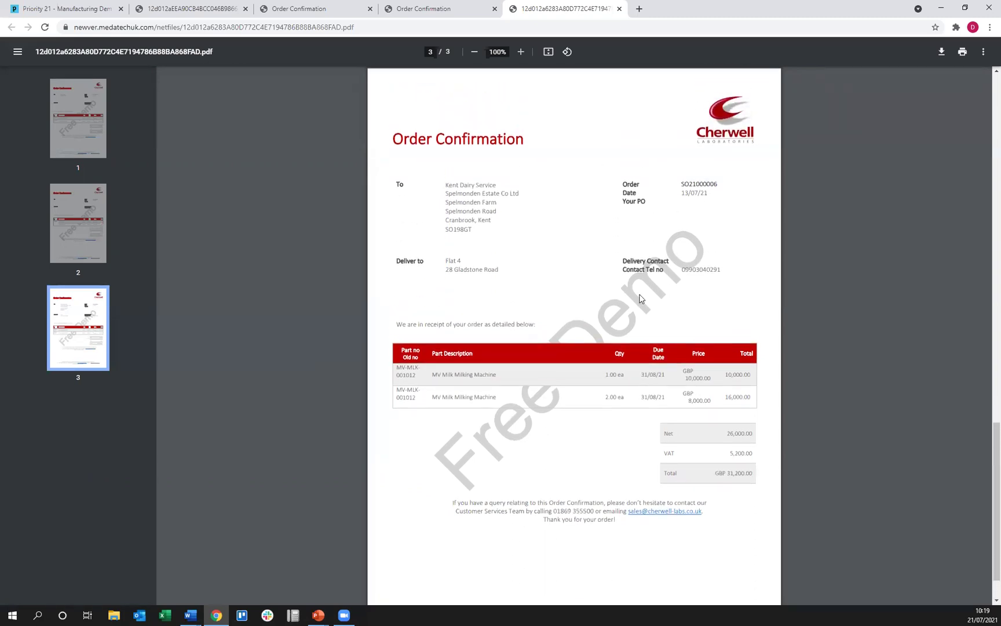
scroll(663, 283, down, 1)
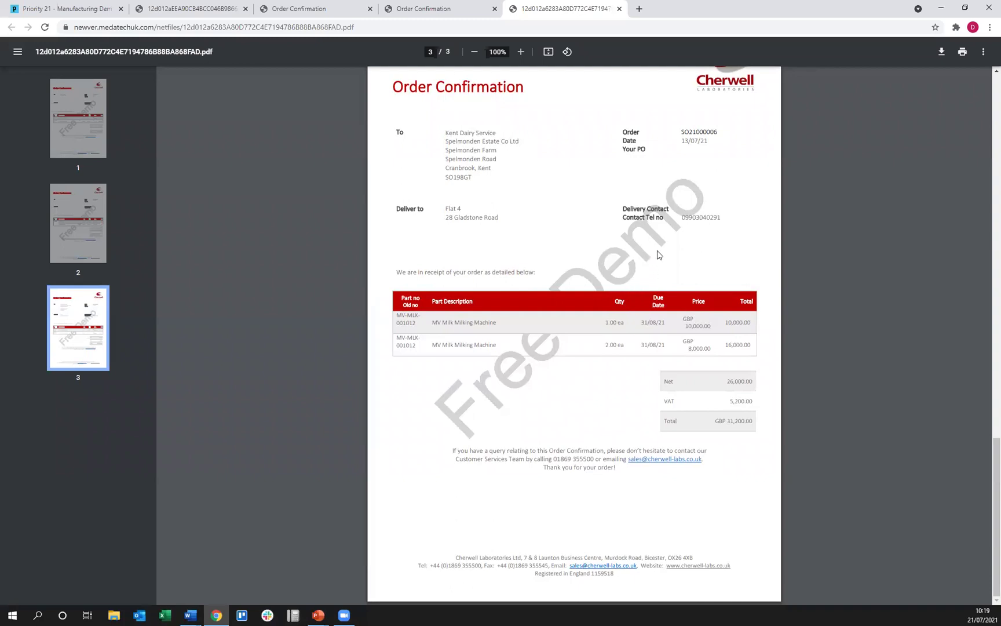
scroll(658, 255, up, 2)
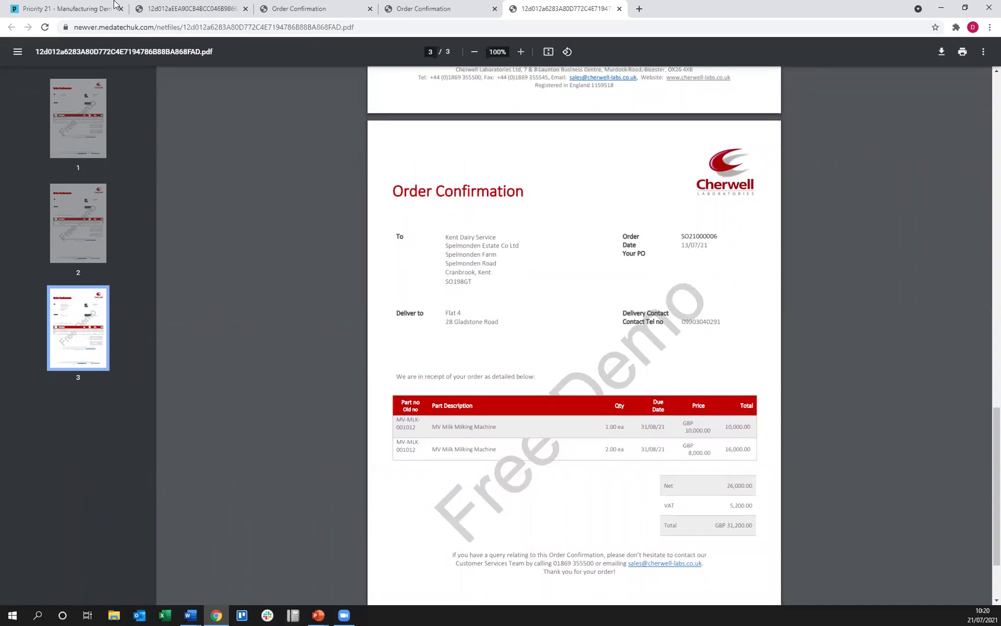
Return to Priority, open the Customers form and bring up its Word Document Generator.
click(90, 7)
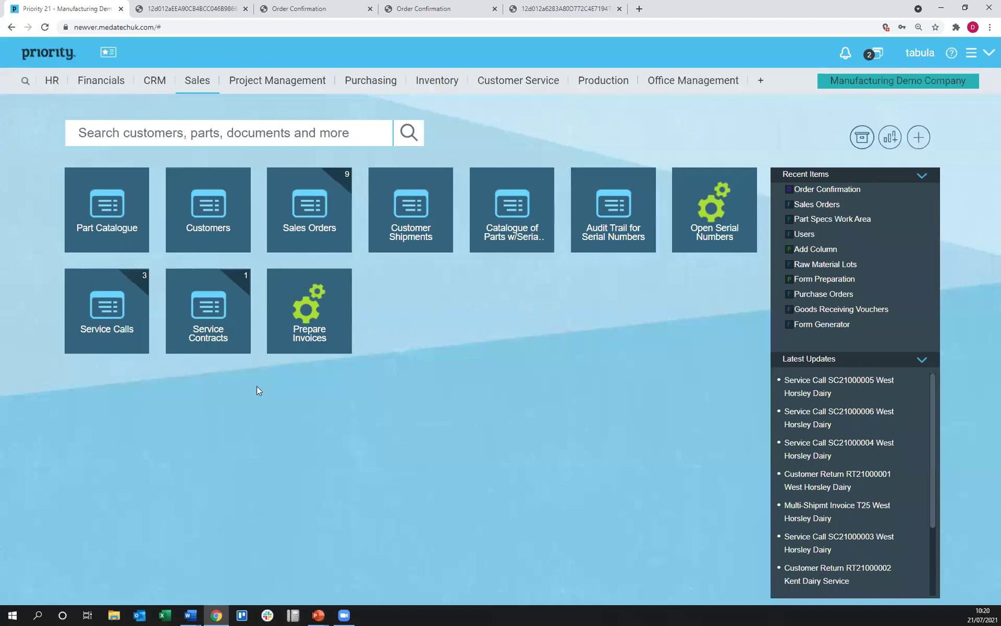
click(194, 215)
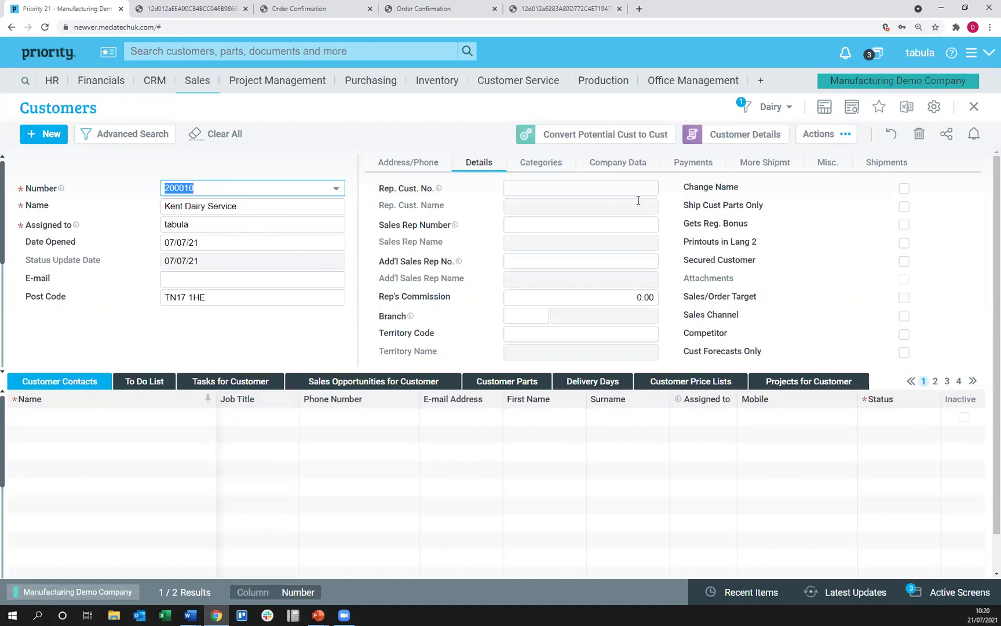
click(968, 54)
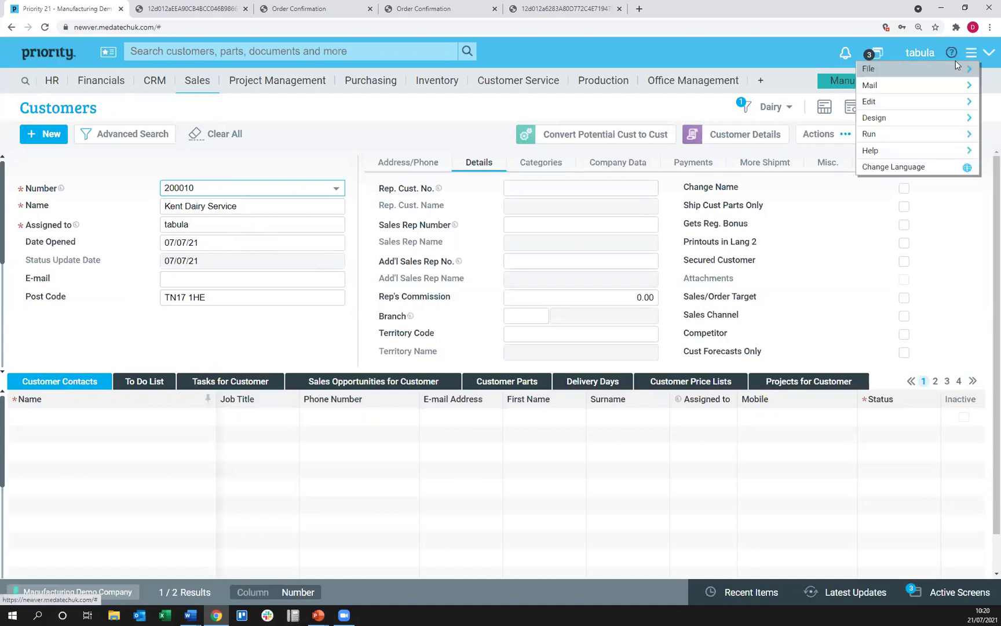
click(943, 120)
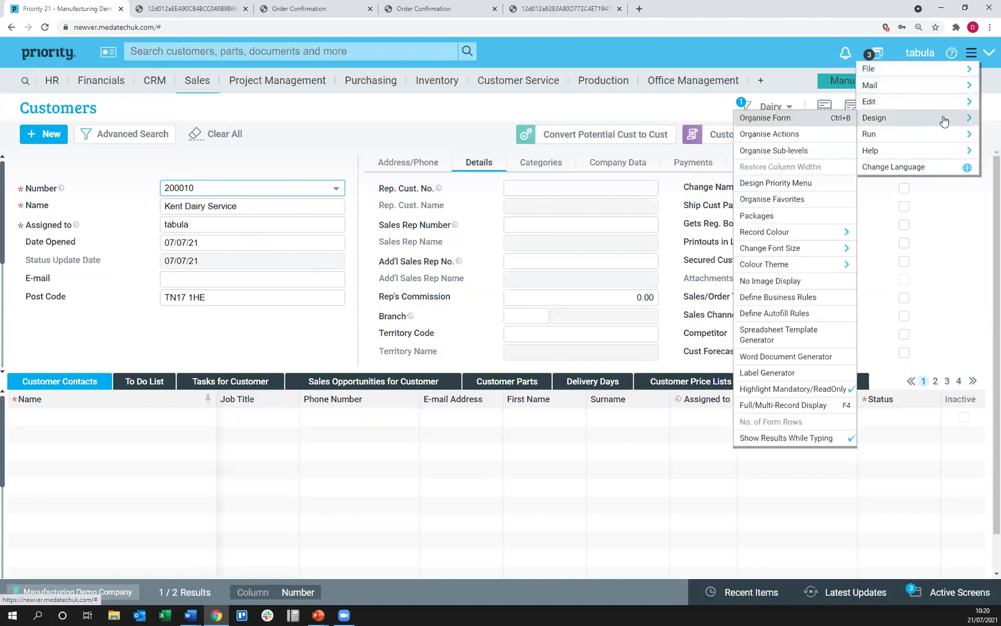
click(791, 362)
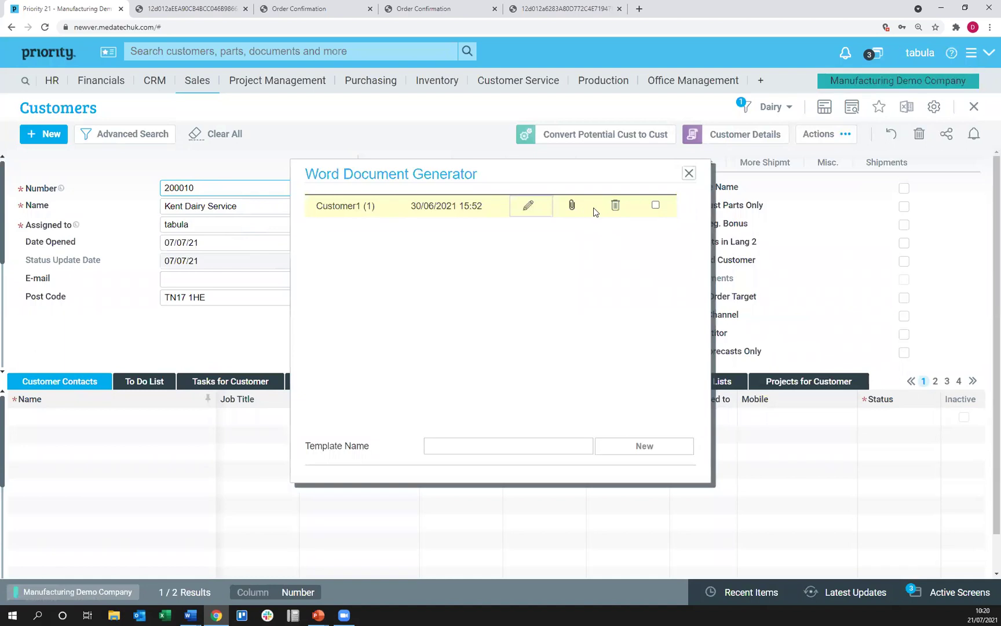
Open the Customer1 letter template in Word for editing and look through its merge fields.
click(527, 207)
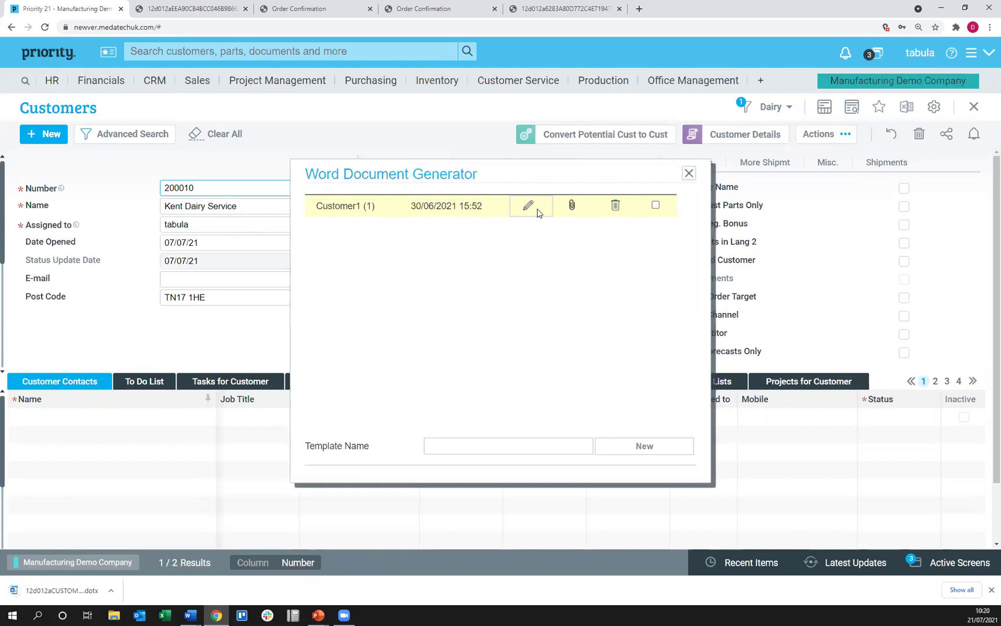
click(83, 591)
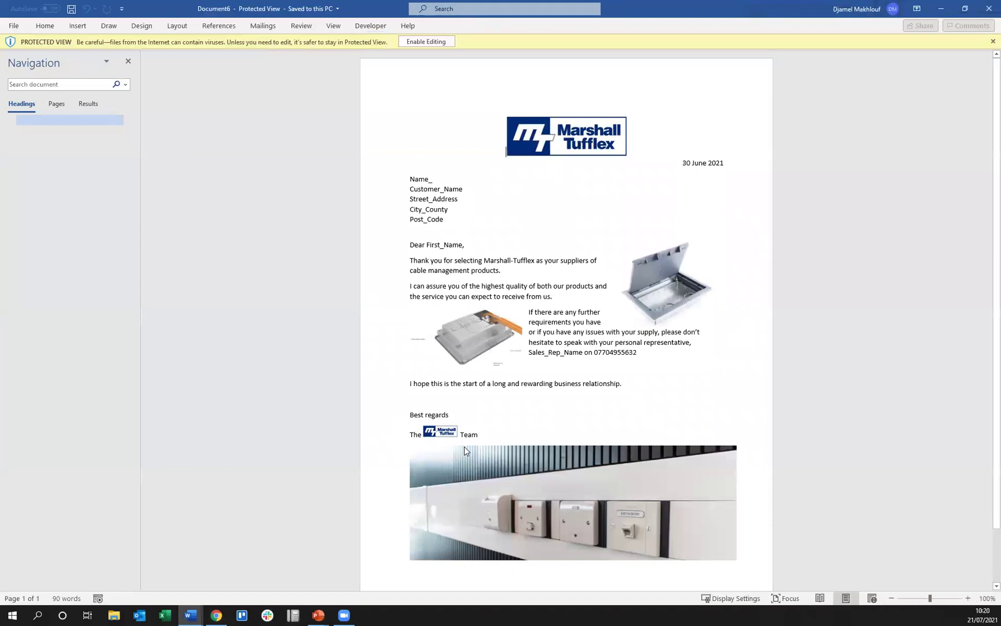
click(432, 43)
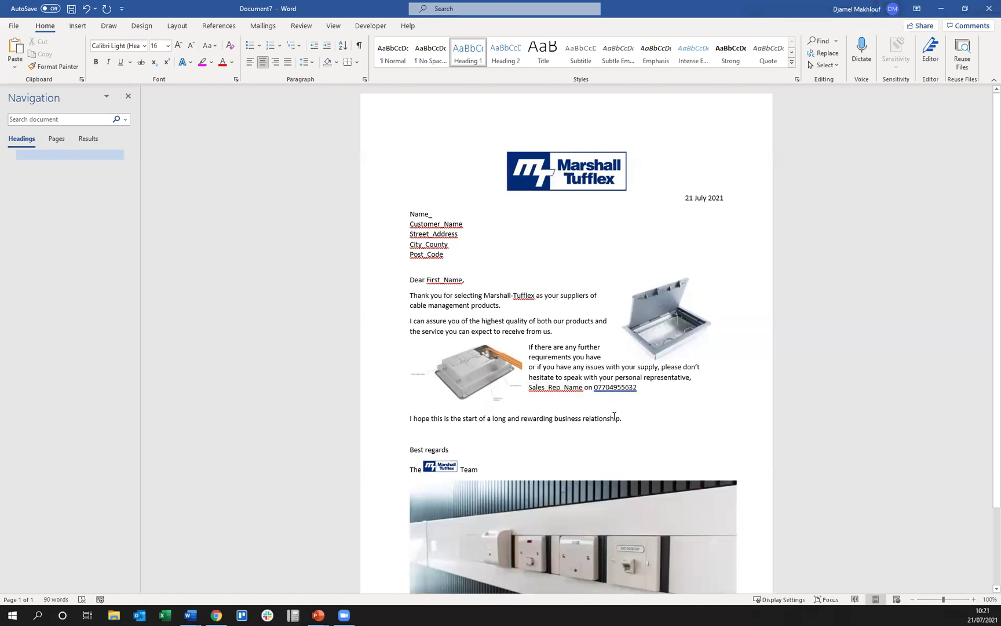
scroll(615, 418, down, 3)
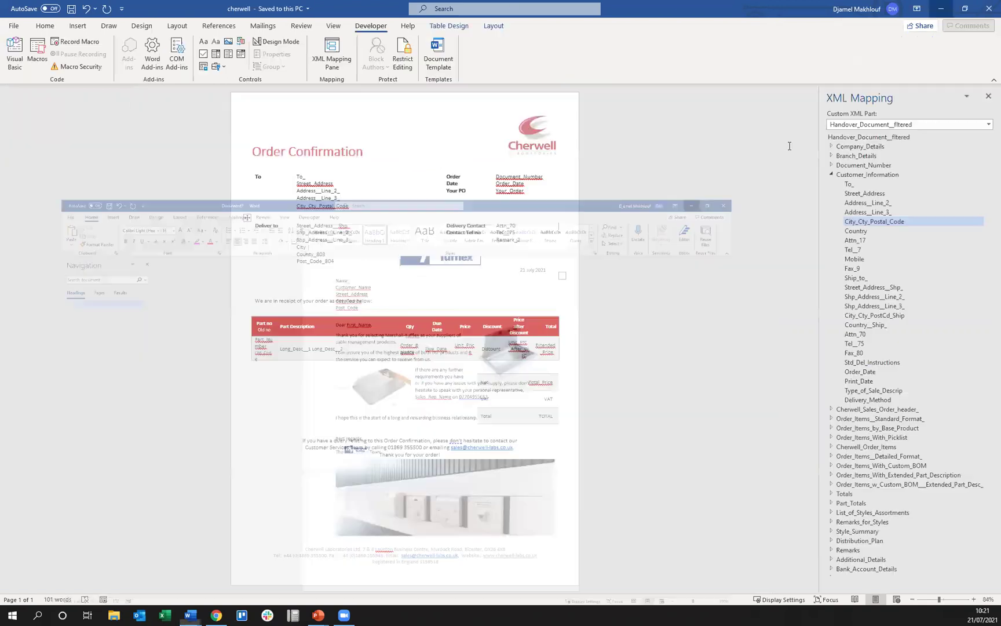
Switch back to Priority in Chrome, close the Word Document Generator, and assign sales rep number 001 to Kent Dairy Service.
click(216, 615)
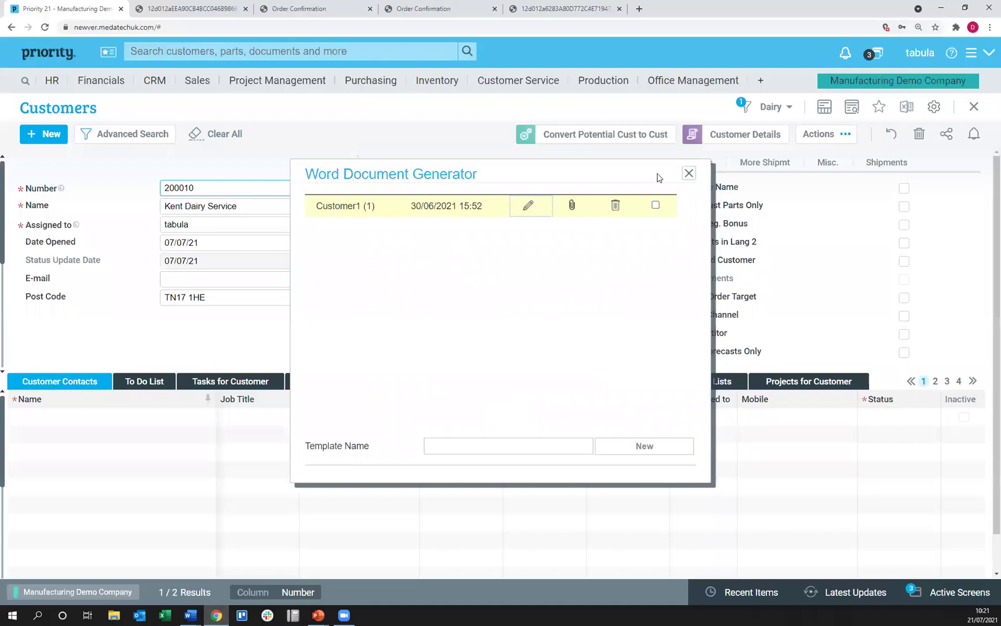
click(689, 173)
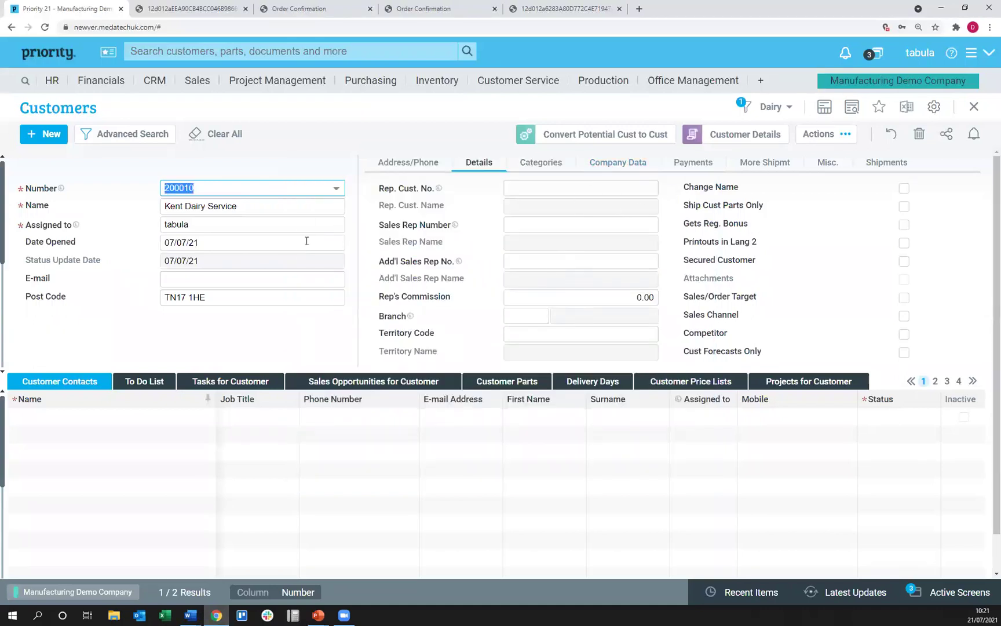
click(541, 183)
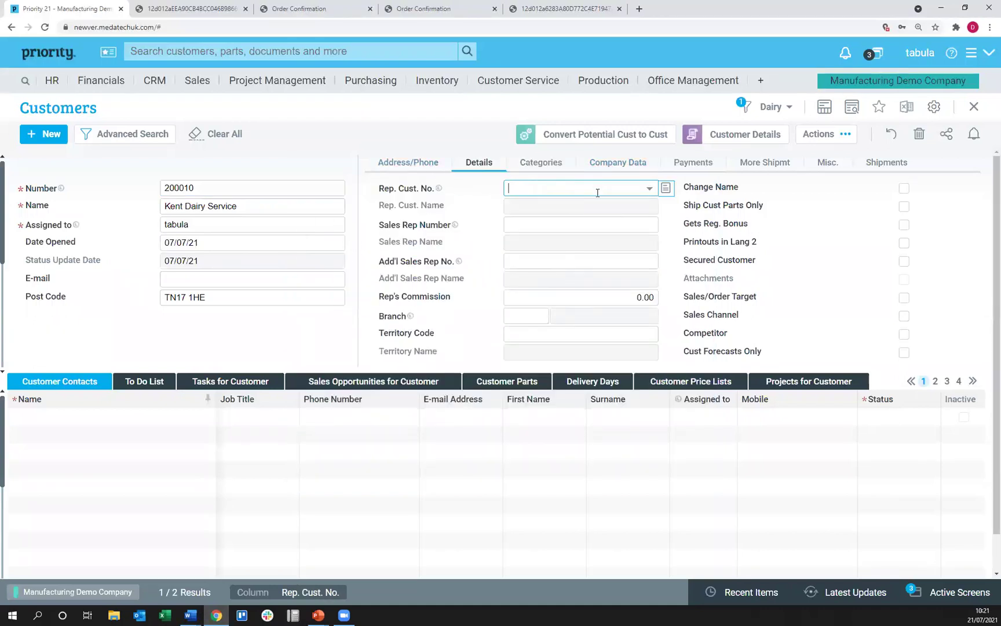
click(624, 229)
click(650, 225)
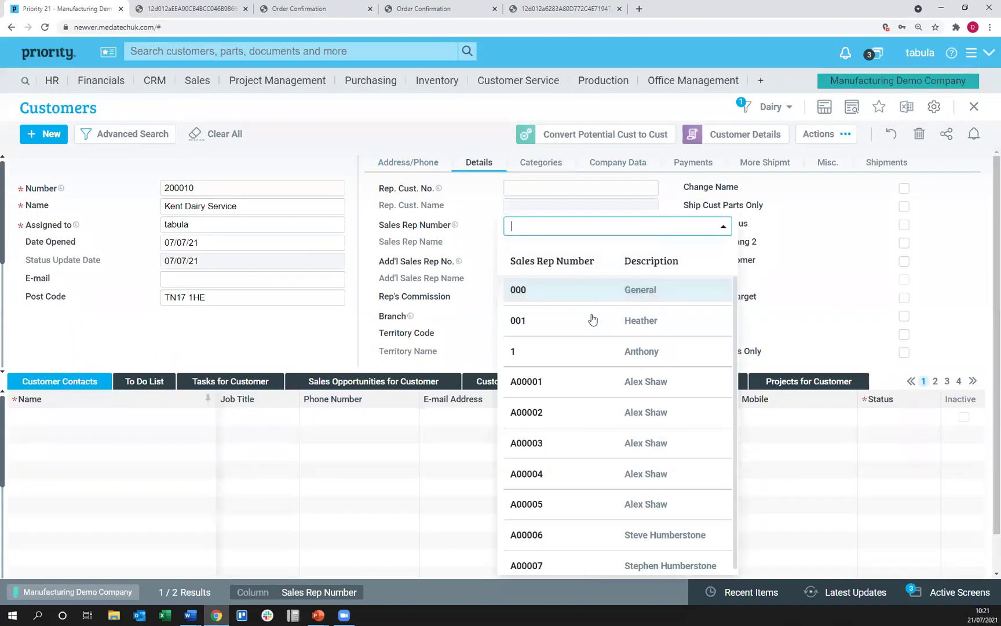
click(608, 323)
key(Tab)
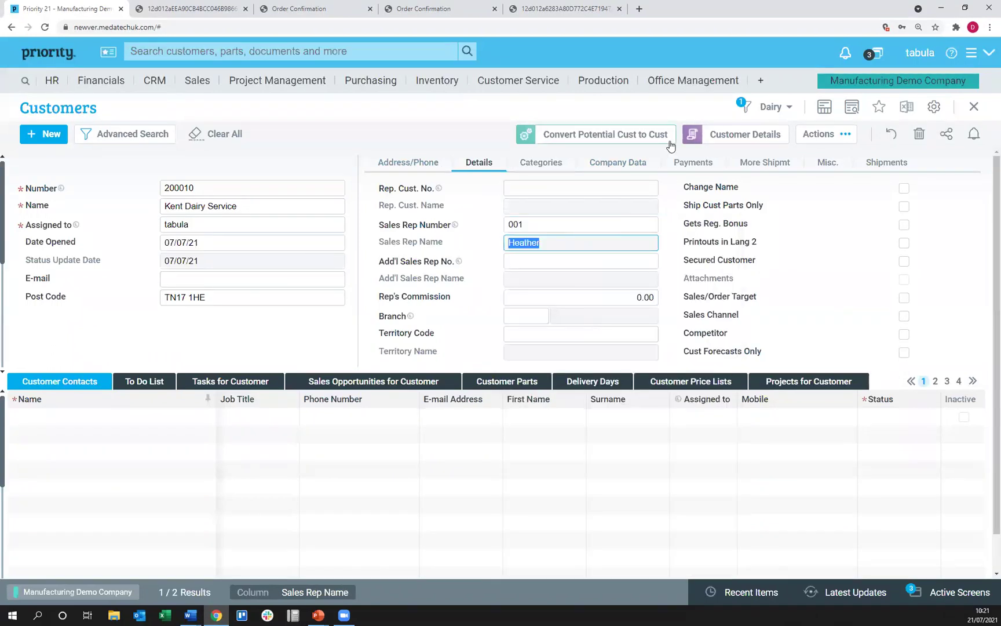
Send the Kent Dairy Service record to Microsoft Word for display, using the Customer1 template.
click(972, 57)
mouse_move(877, 134)
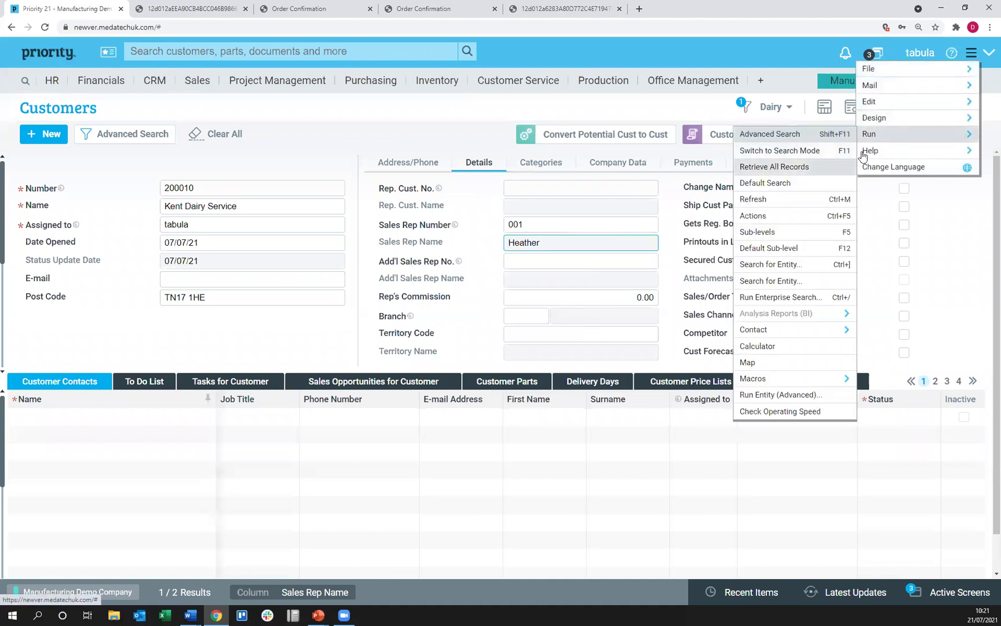
mouse_move(901, 69)
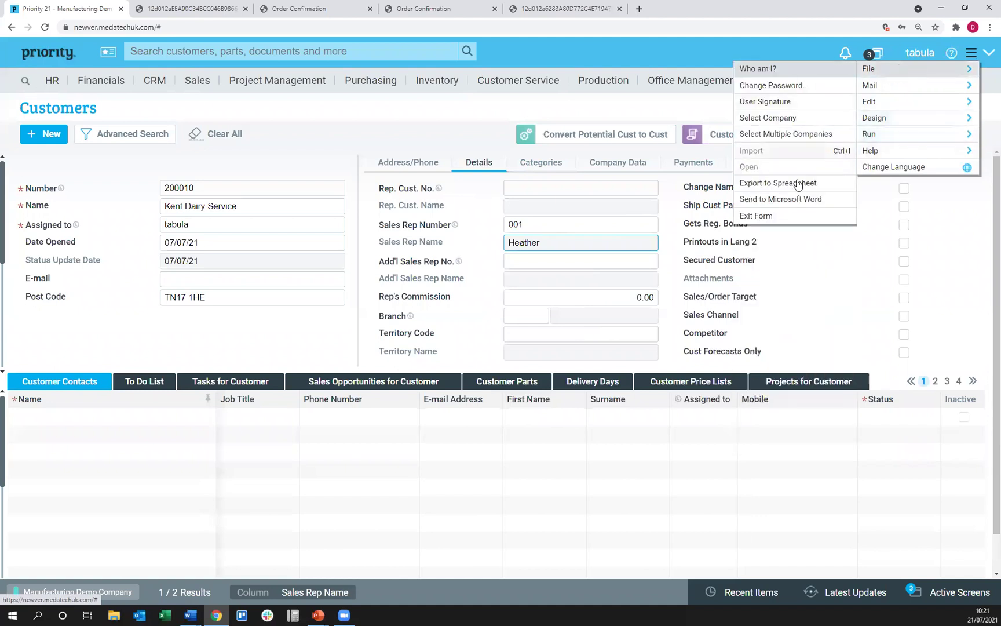
click(791, 200)
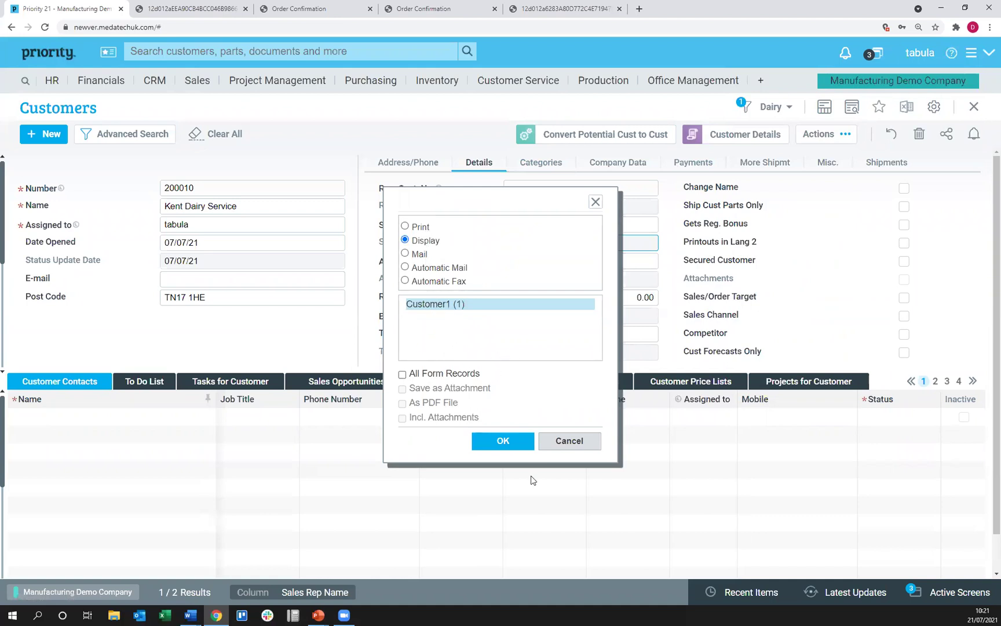
click(513, 446)
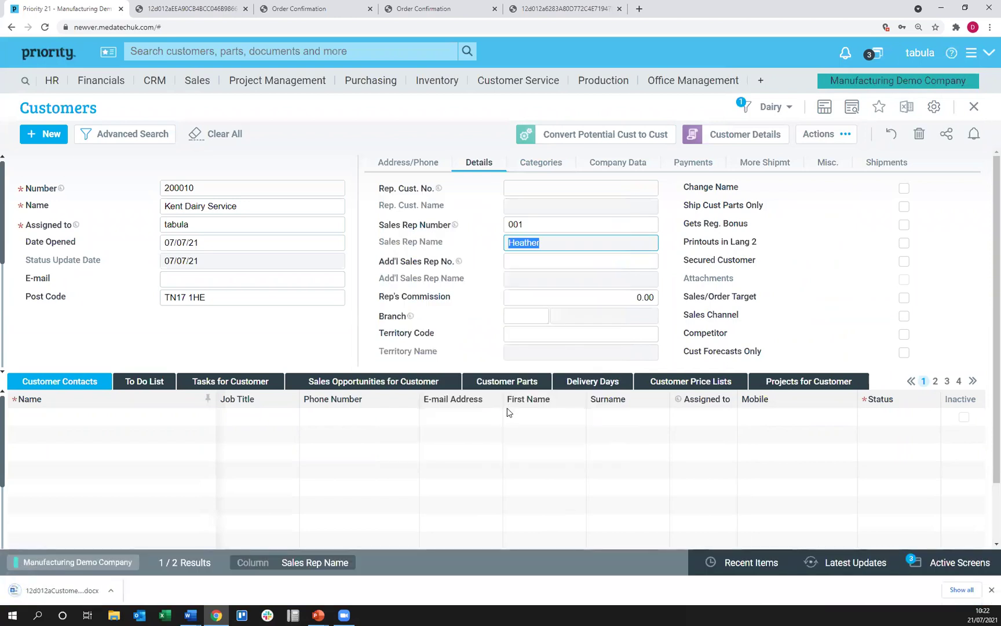
Open the generated customer letter in Word, enable editing, and check the filled-in address and sales representative.
click(81, 591)
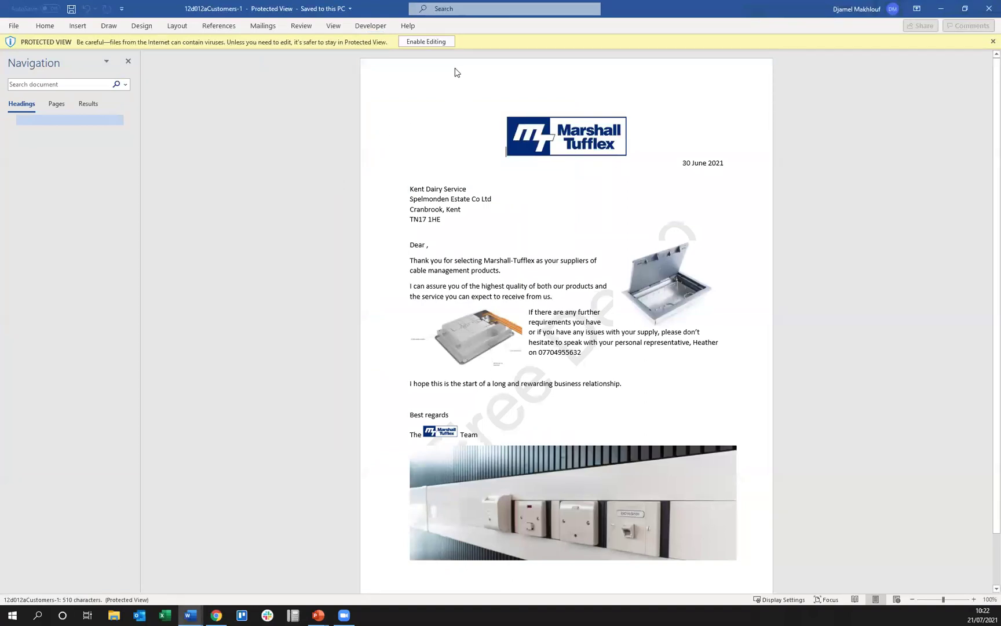
click(424, 41)
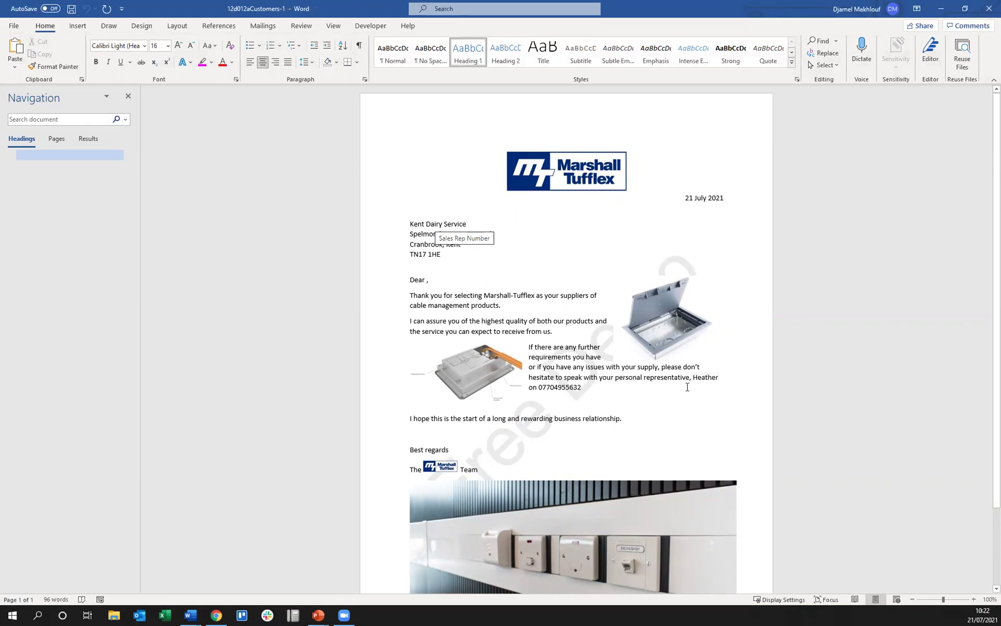
scroll(687, 387, down, 3)
scroll(688, 377, up, 3)
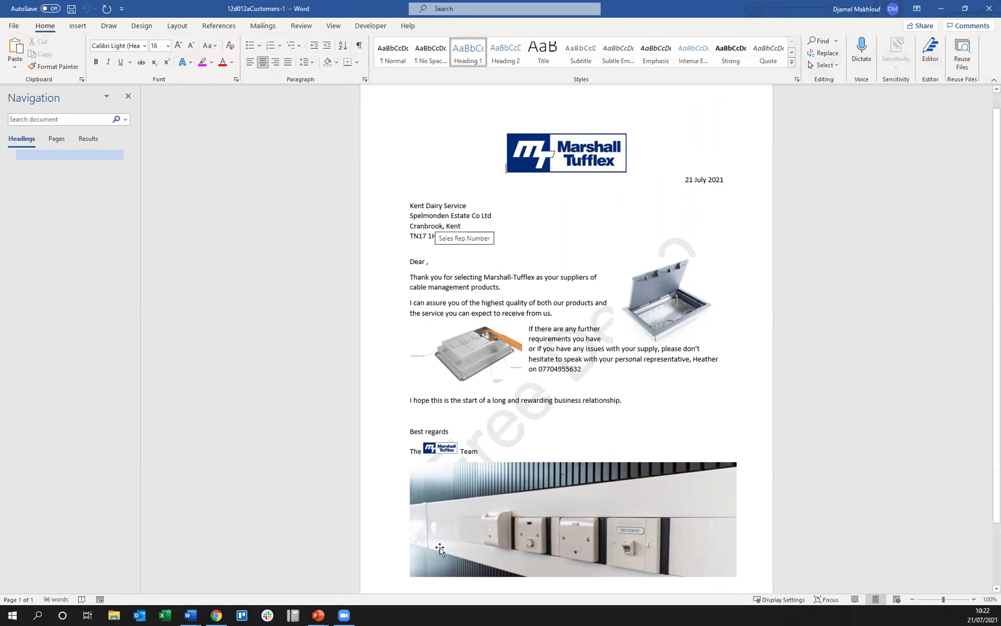
Switch to Priority in Chrome, go to the home page, and open the Sales Orders report from the detailed sales order reports.
mouse_move(219, 613)
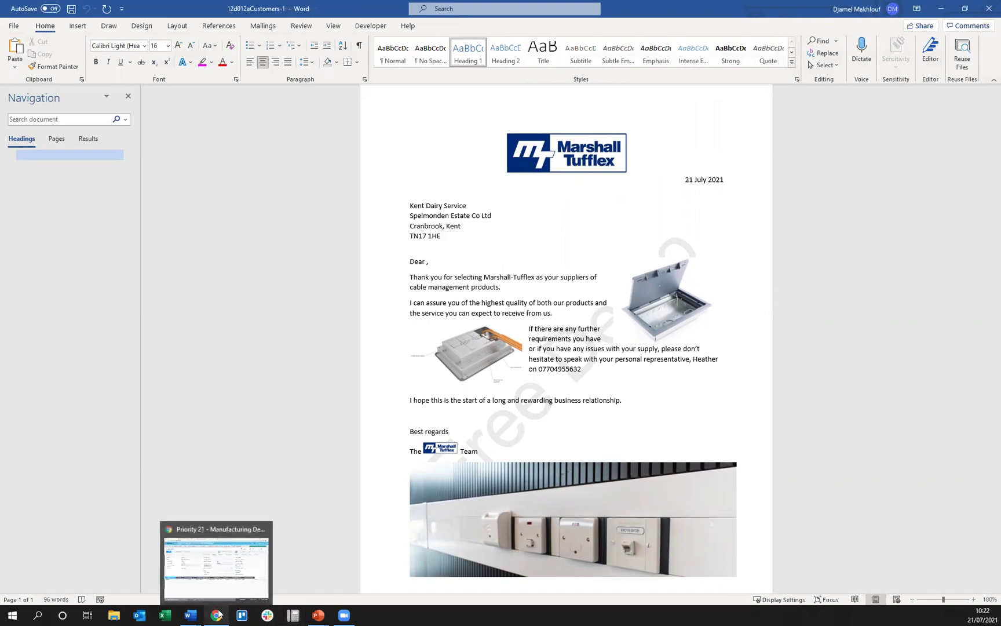
click(217, 613)
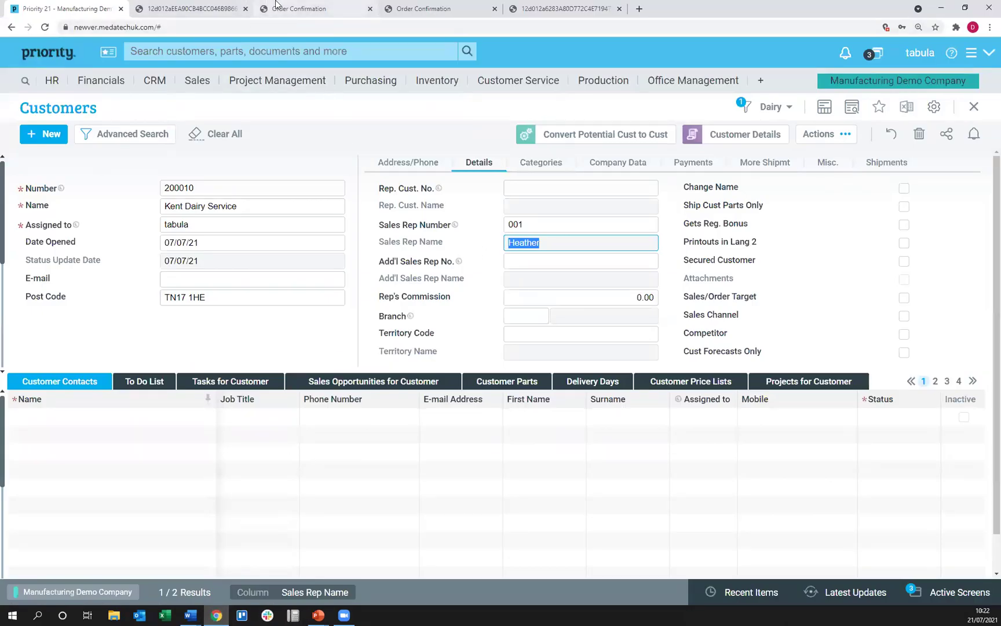
click(32, 53)
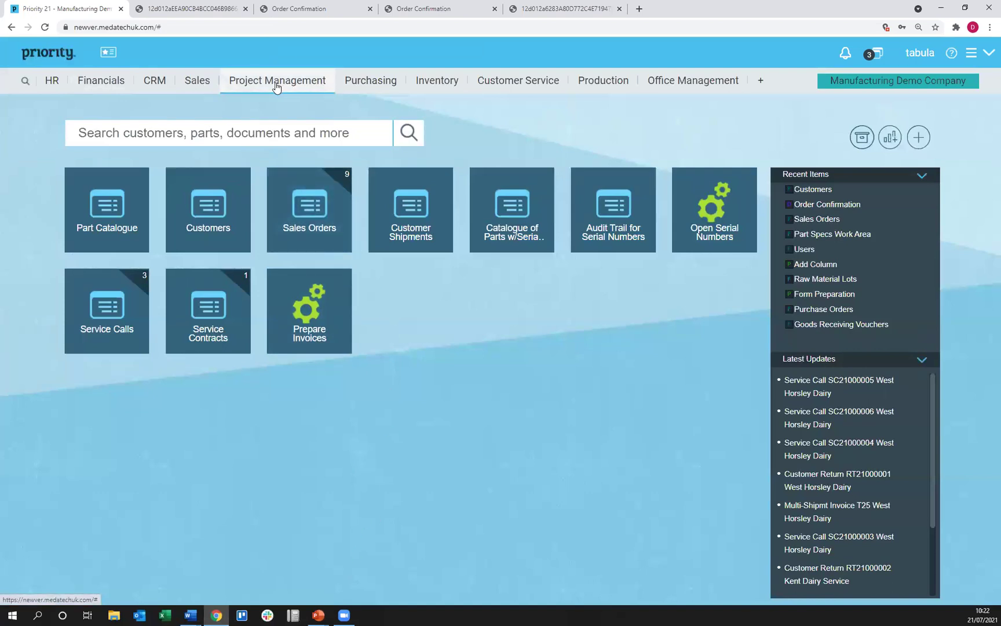
click(206, 79)
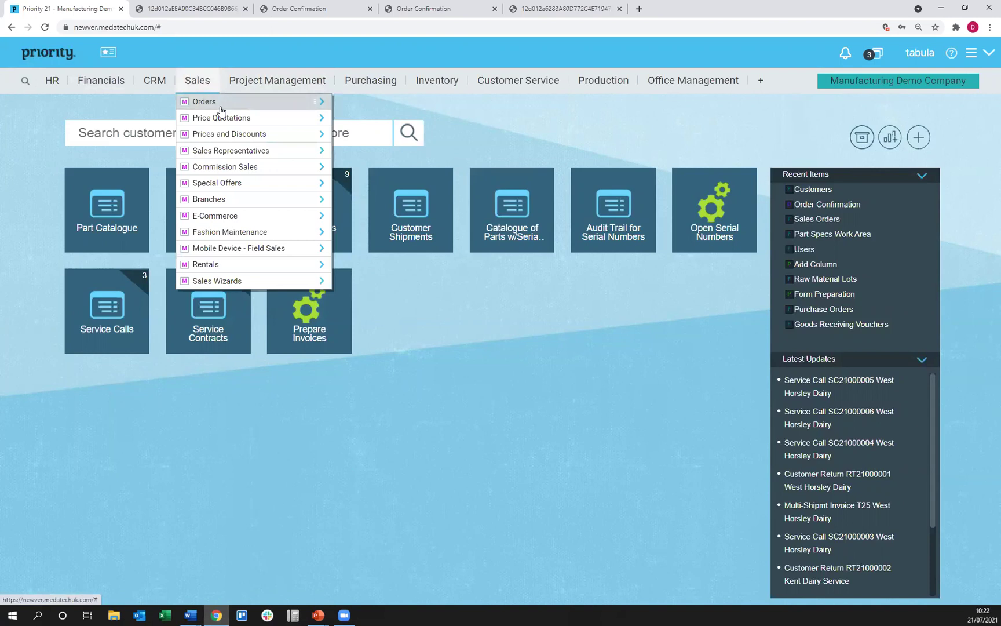
mouse_move(220, 110)
mouse_move(421, 363)
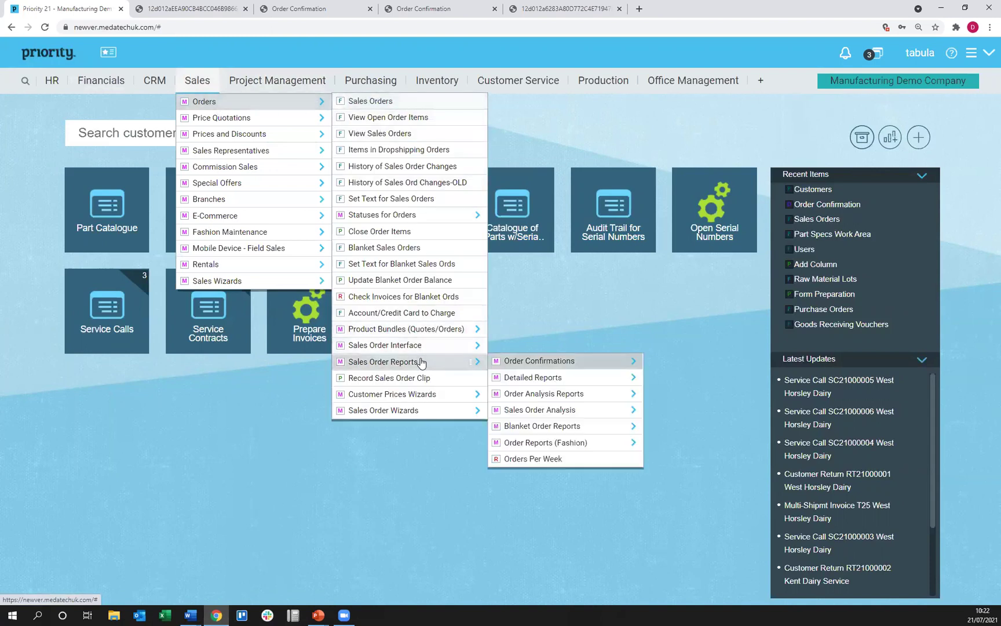
mouse_move(524, 383)
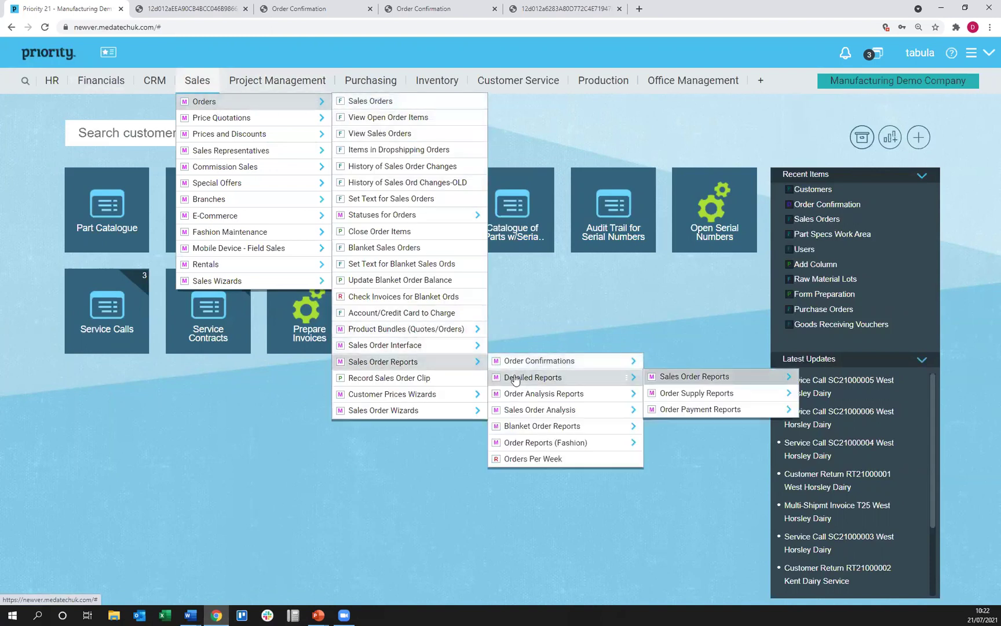
mouse_move(689, 379)
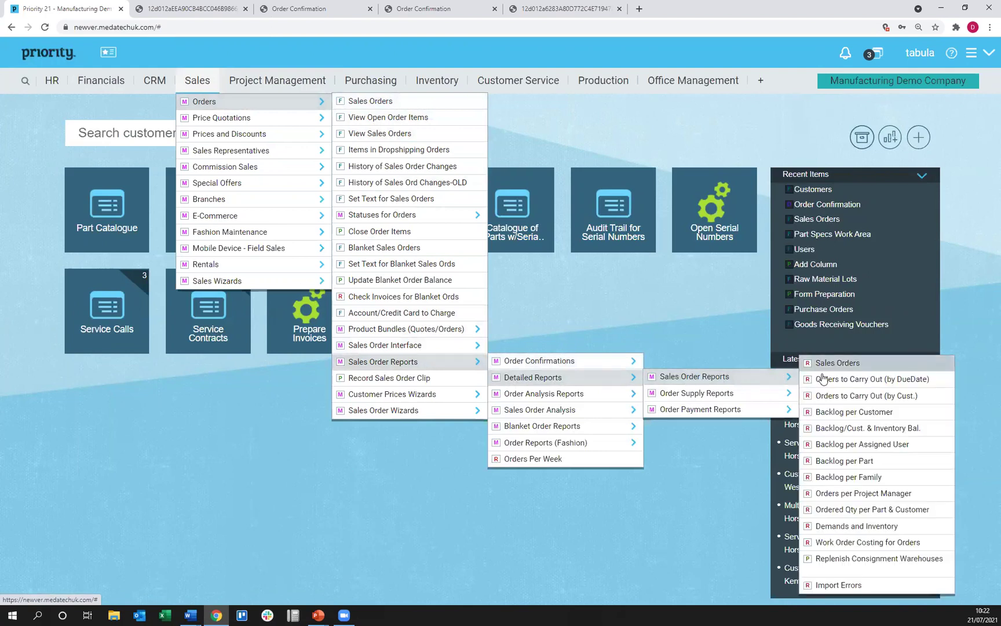
click(837, 364)
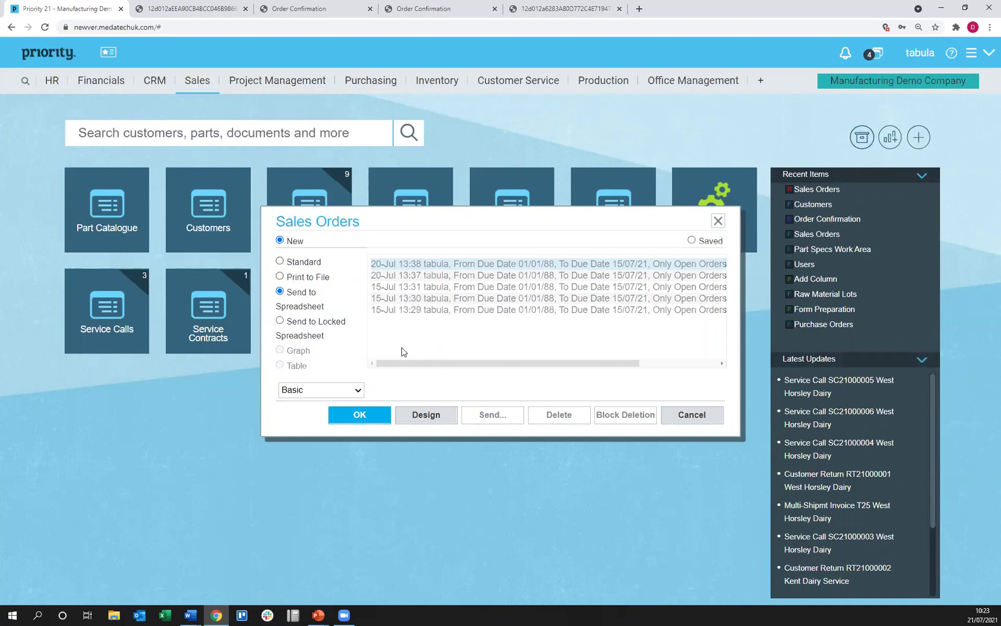
Run a new Basic Sales Orders report to a spreadsheet for due dates 01/01/88 to 15/07/21, covering all customers.
click(352, 414)
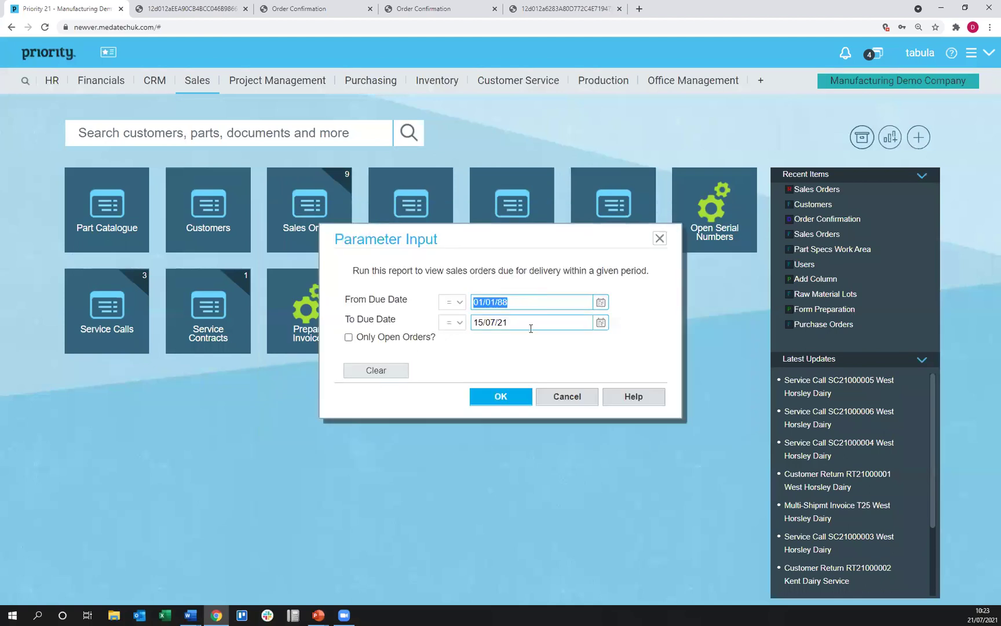
click(501, 397)
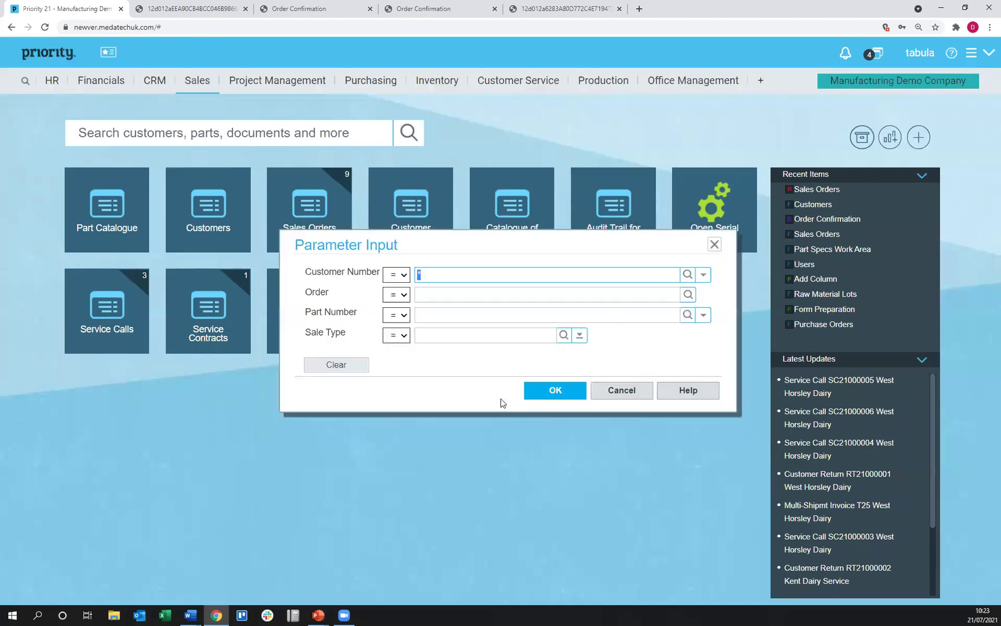
click(568, 395)
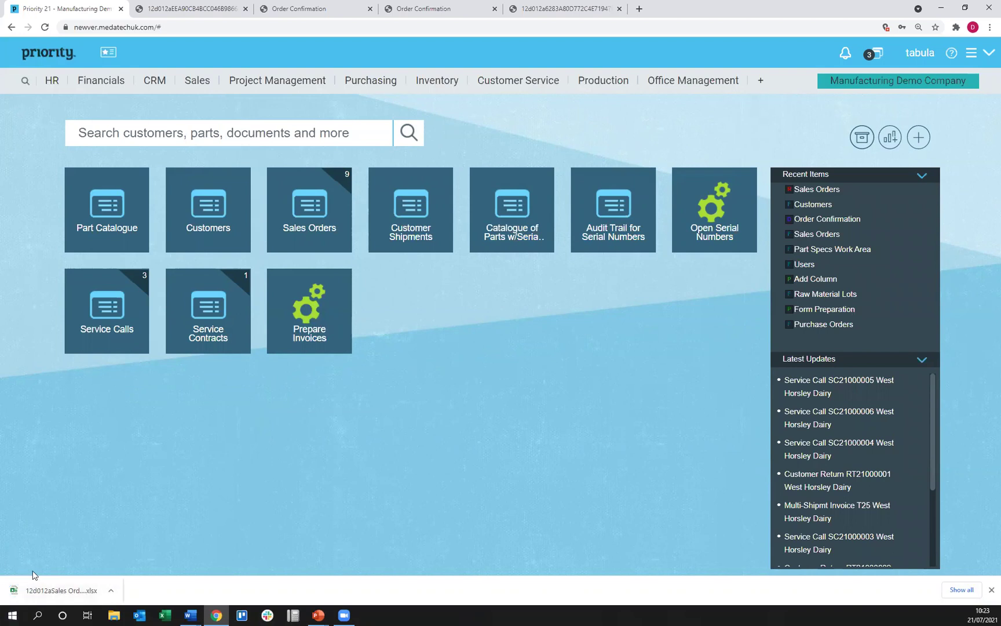
Open the exported Sales Orders spreadsheet in Excel, enable editing, and widen the Due Date column to show the dates.
click(51, 590)
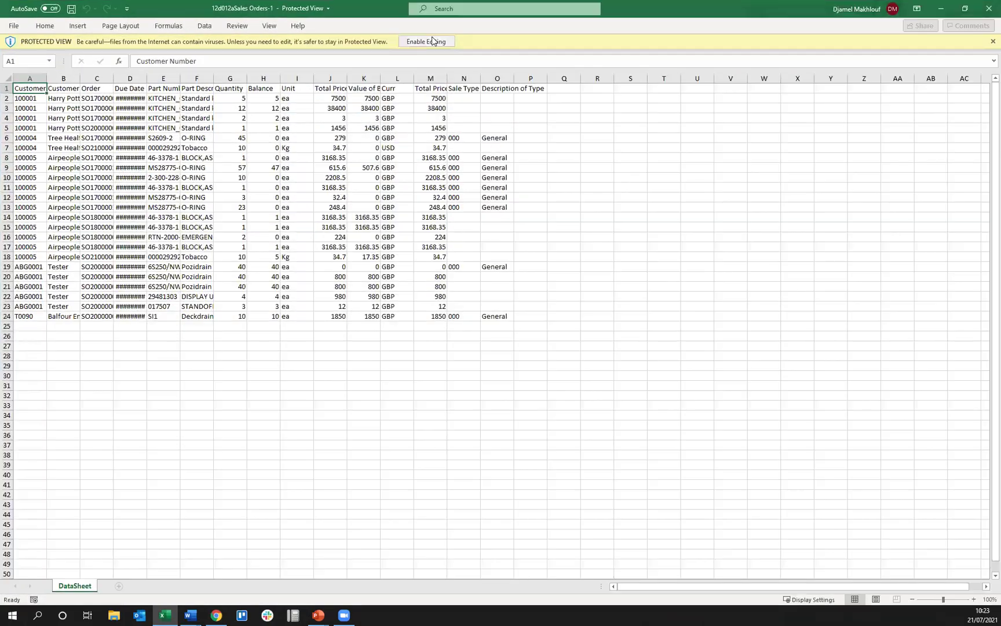
click(435, 43)
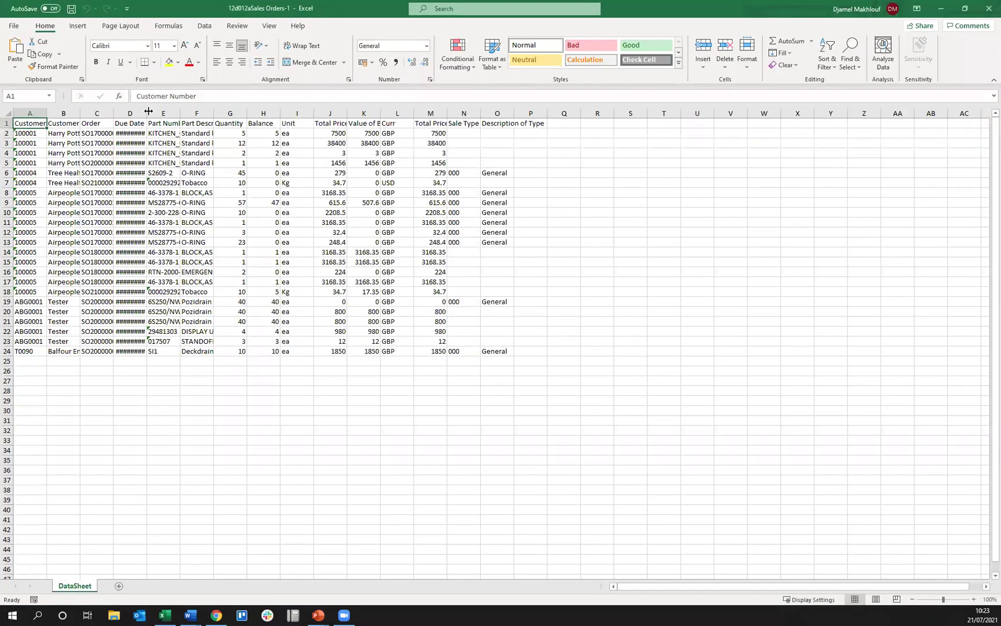
drag(148, 111, 162, 111)
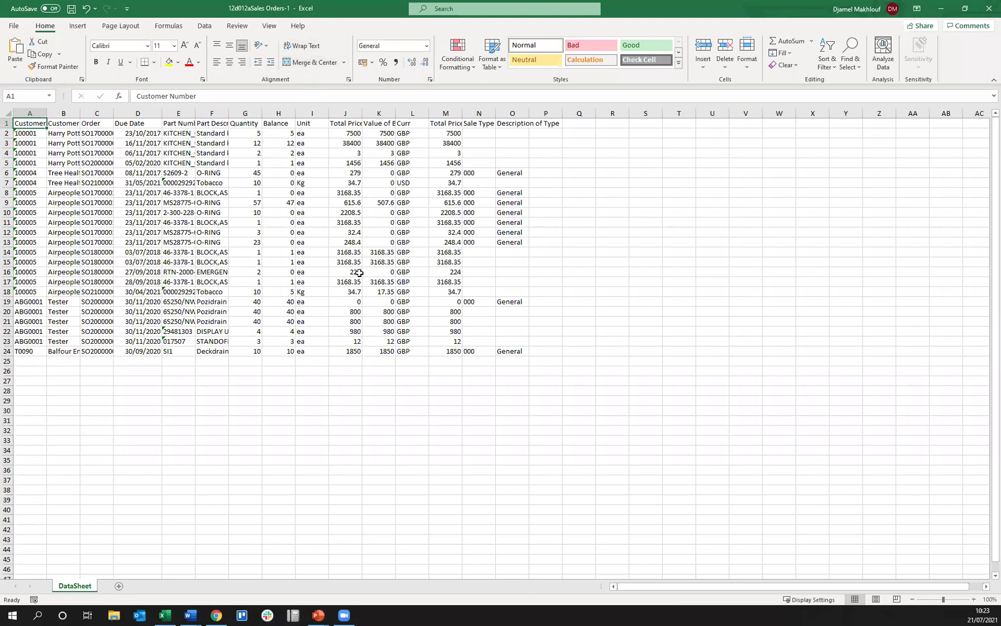
Switch to Priority in Chrome and run the Basic Sales Orders report in Standard format for due dates 01/01/88 to 15/07/21, all customers.
click(216, 615)
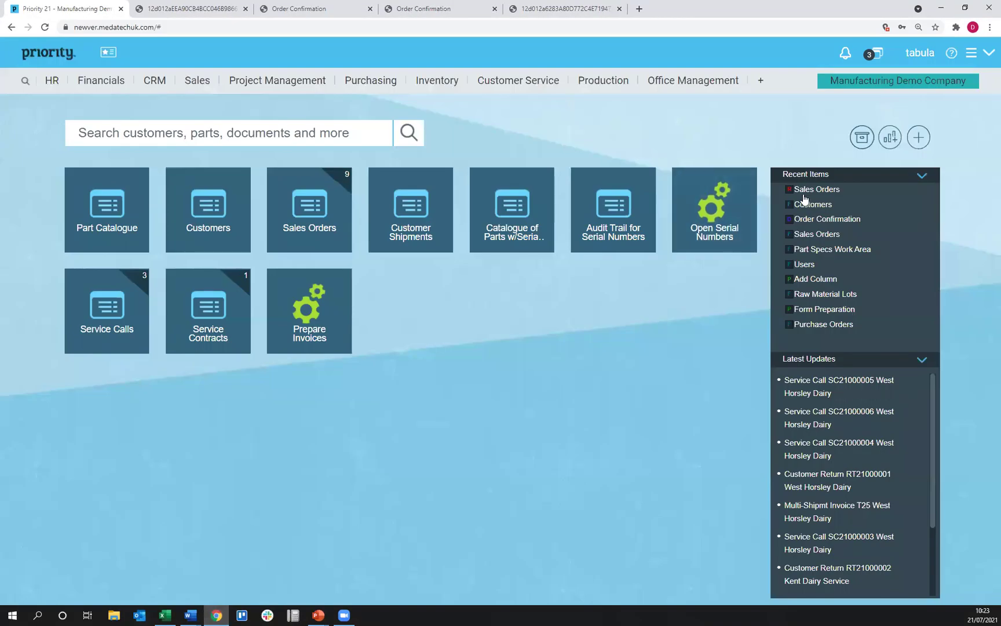
click(806, 189)
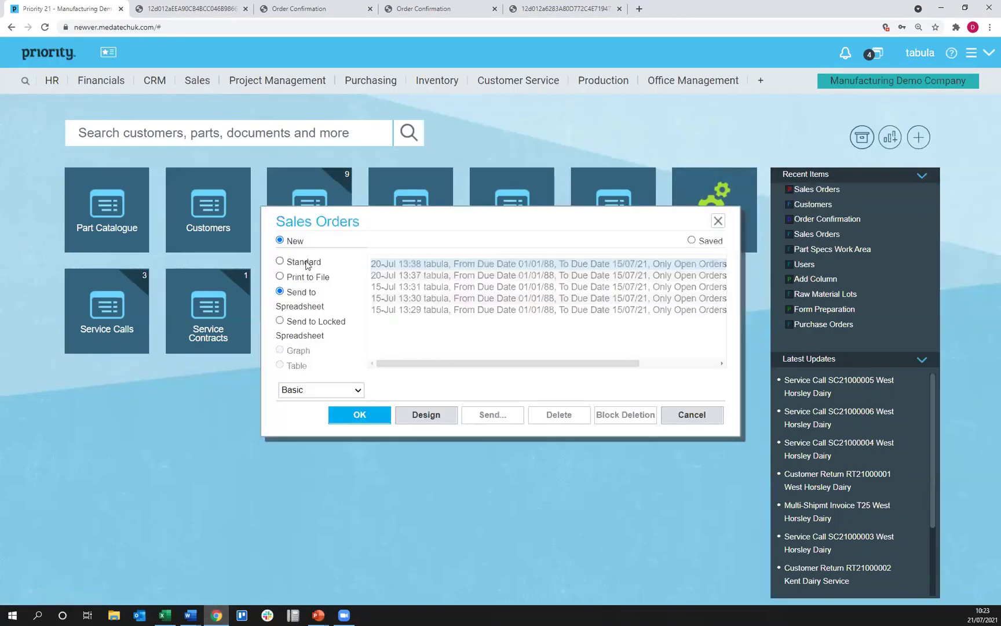
click(360, 415)
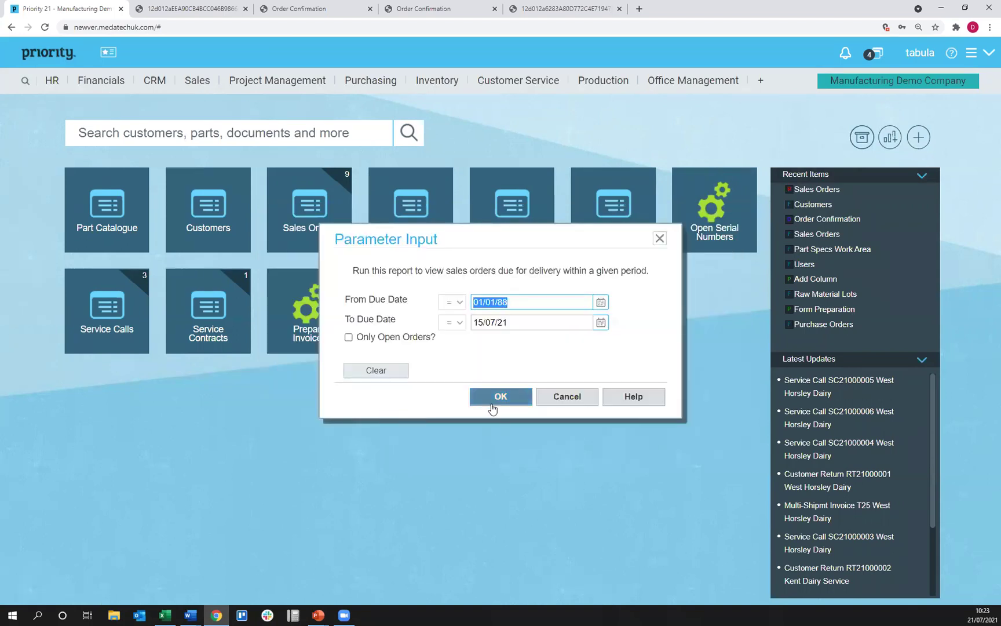
click(492, 409)
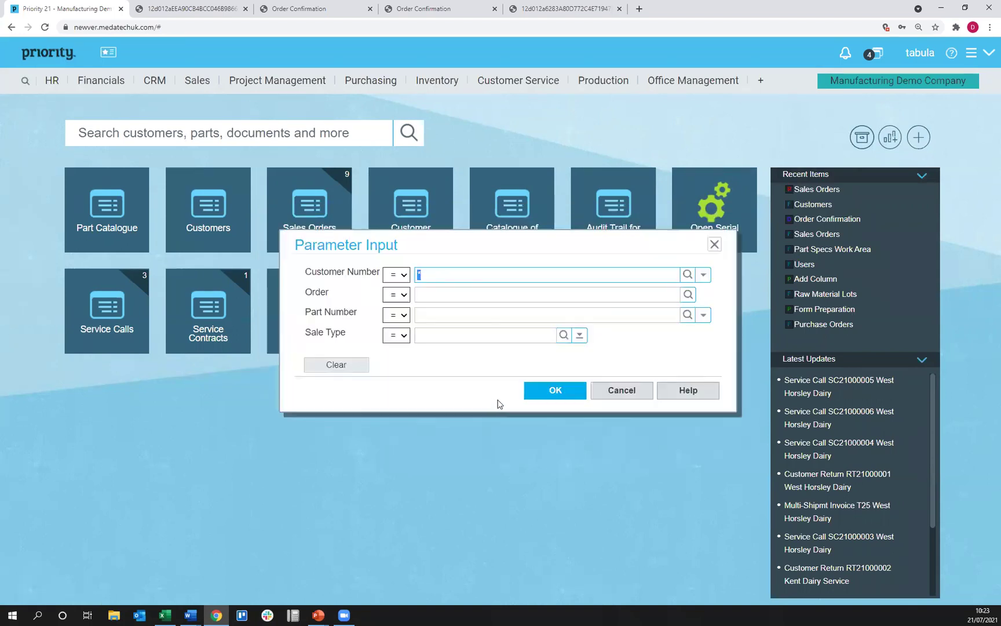
click(564, 390)
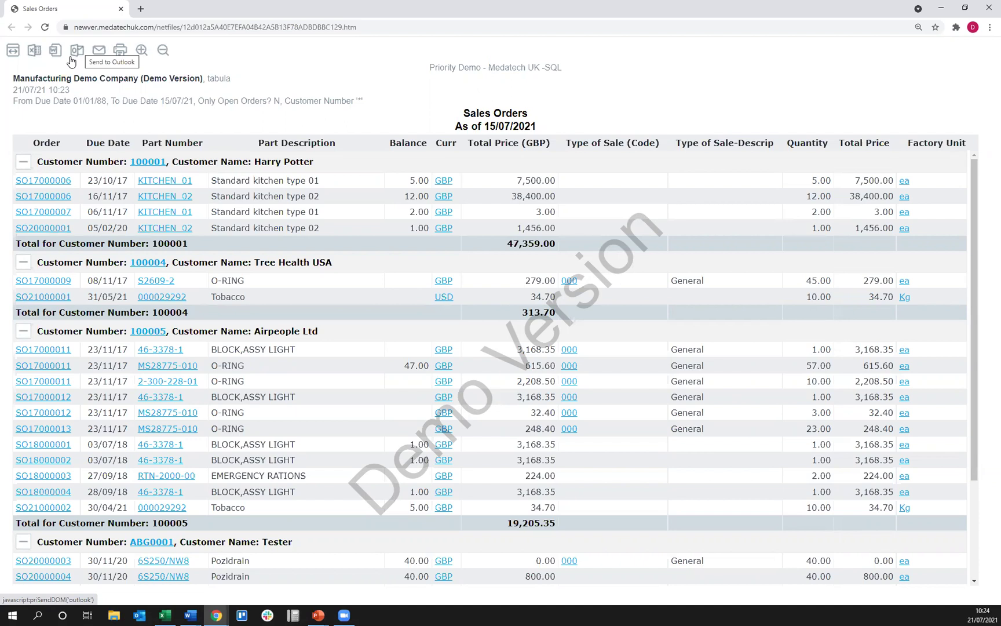
Send the displayed Sales Orders report to Excel, and open the first KITCHEN_01 order through its link in the sheet.
click(31, 54)
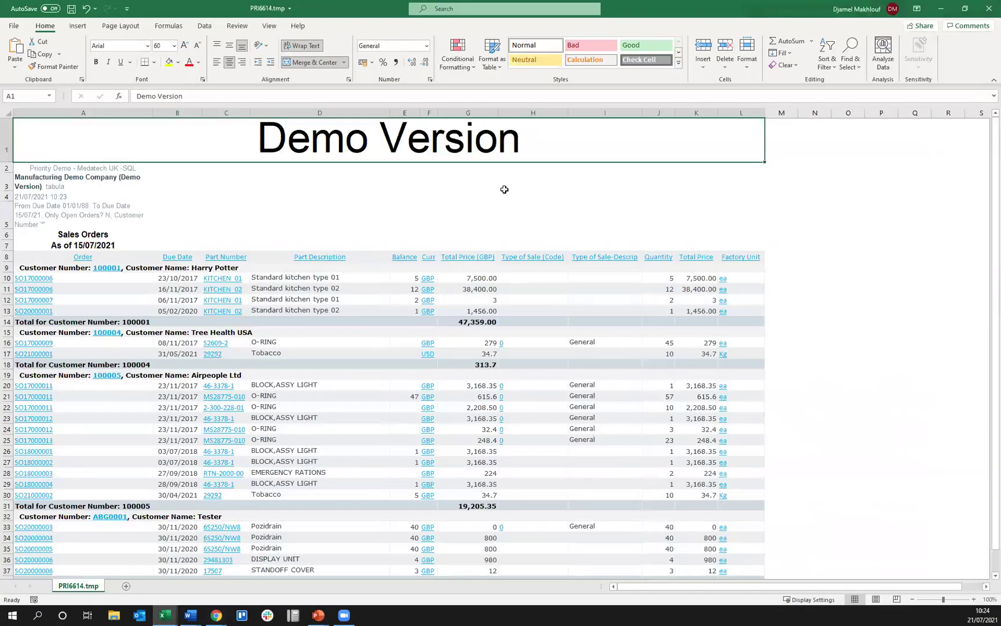
scroll(568, 262, down, 1)
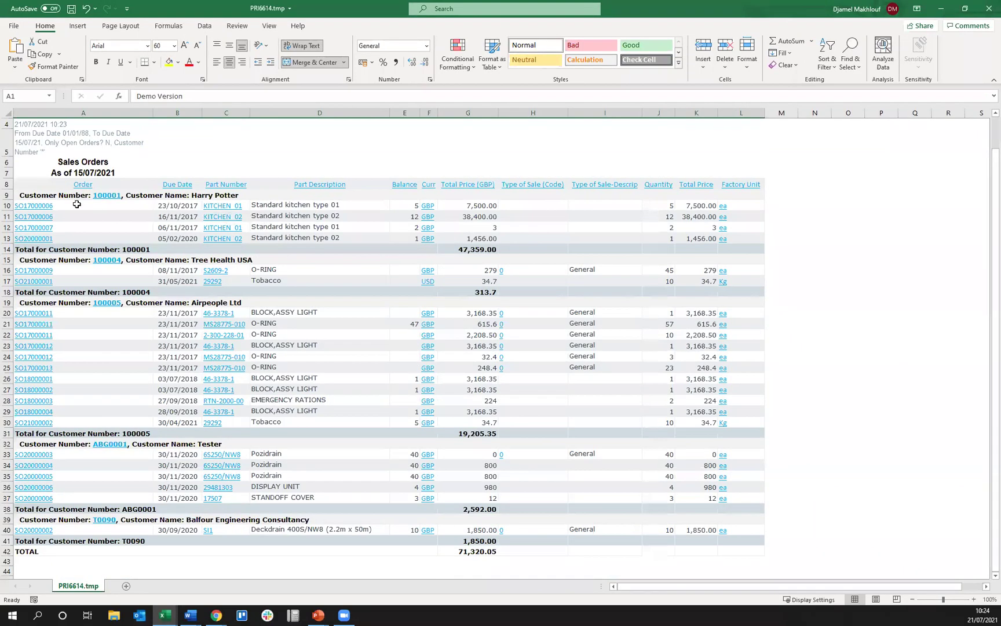
click(35, 207)
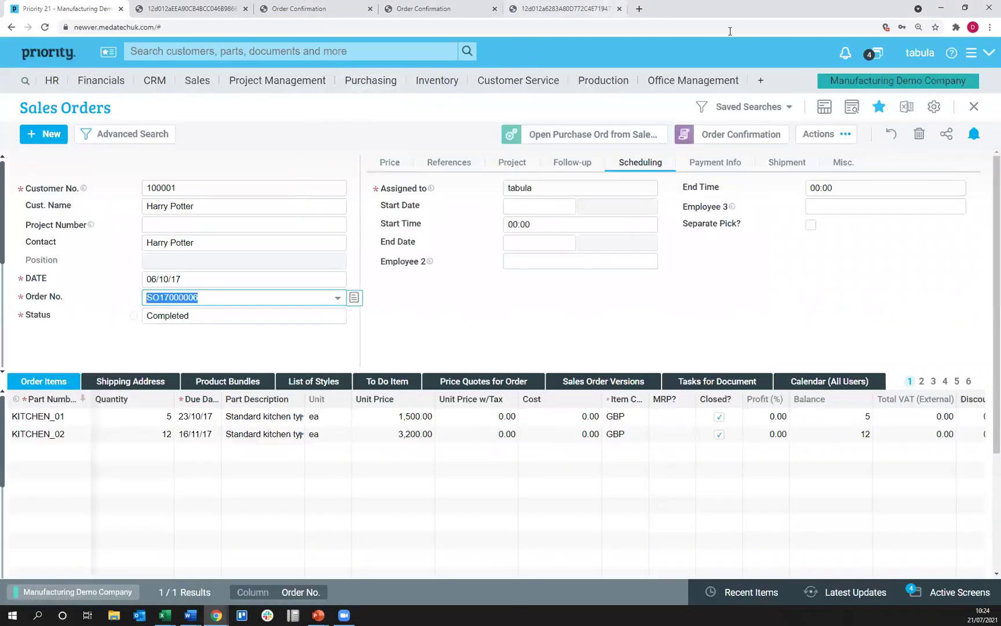
Minimize the opened order in Priority and bring up the plain exported Sales Orders spreadsheet in Excel.
click(941, 14)
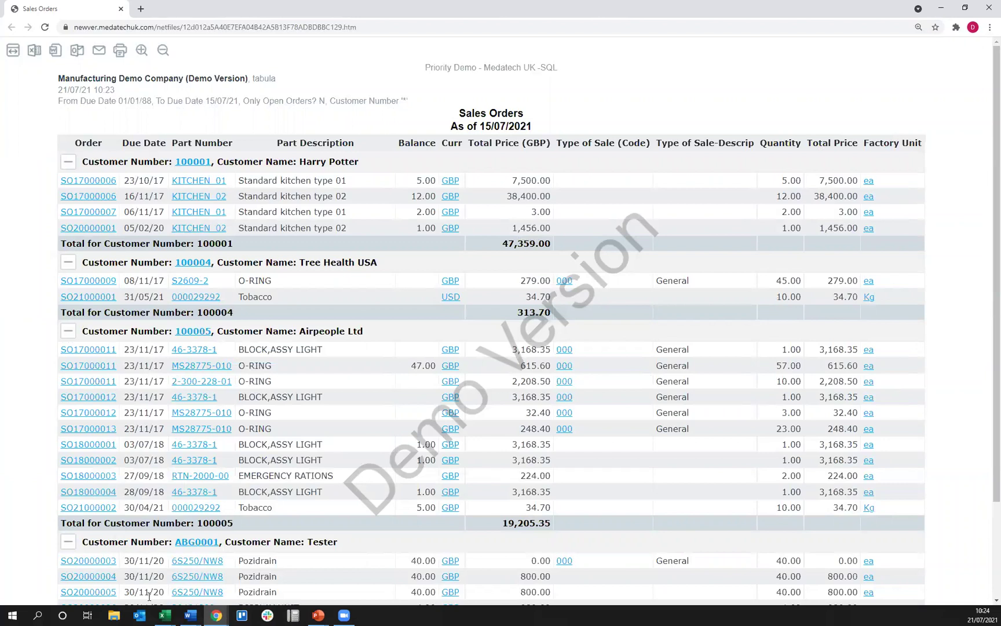
mouse_move(164, 615)
click(254, 540)
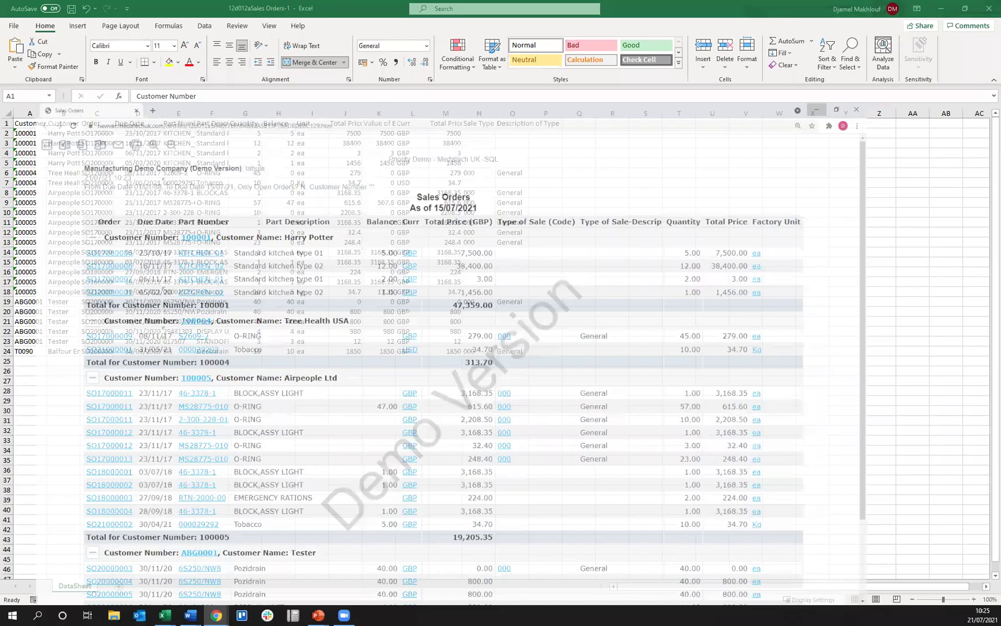
Reopen the Sales Orders report in Priority, start Design Report, and expand the Basic format to its Sales Orders columns.
mouse_move(216, 614)
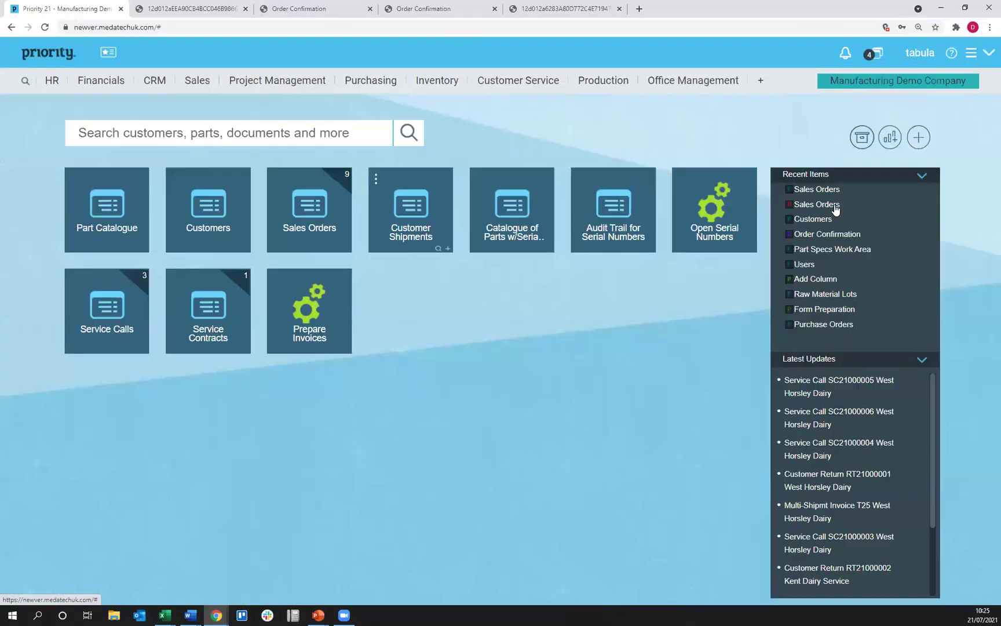
click(835, 205)
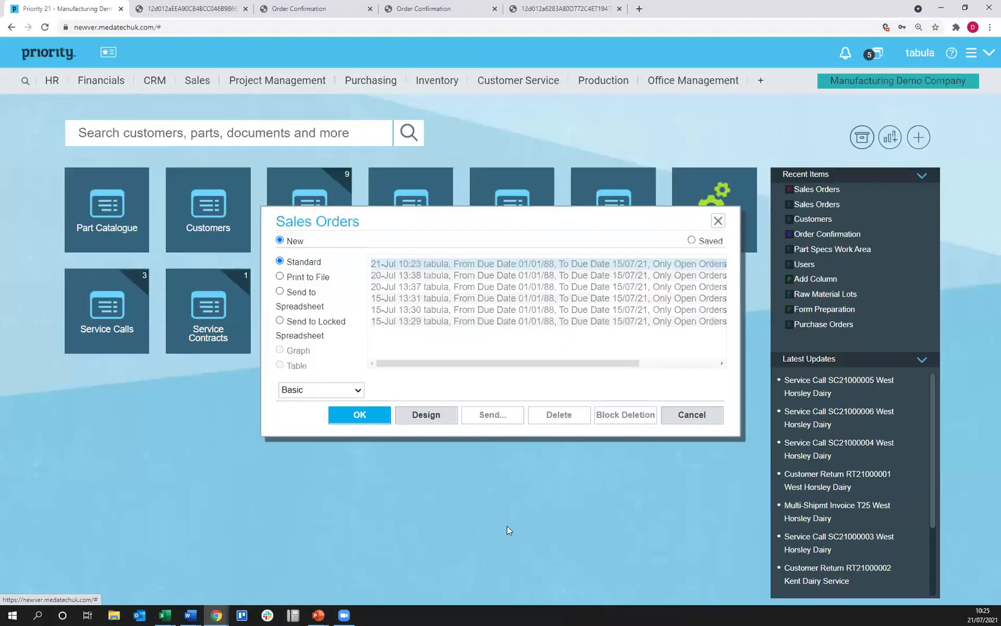
click(428, 416)
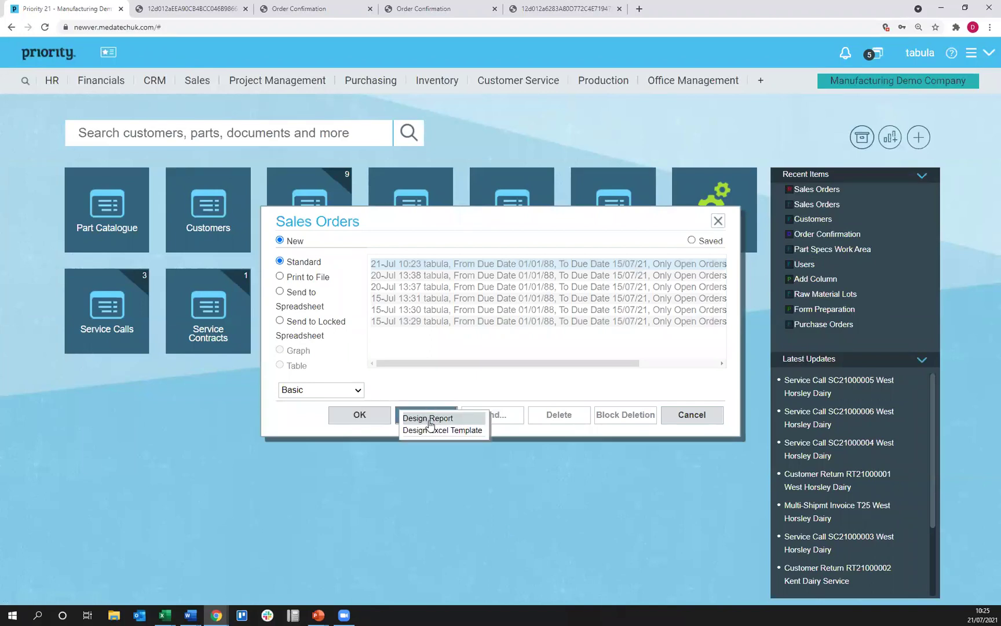
click(429, 421)
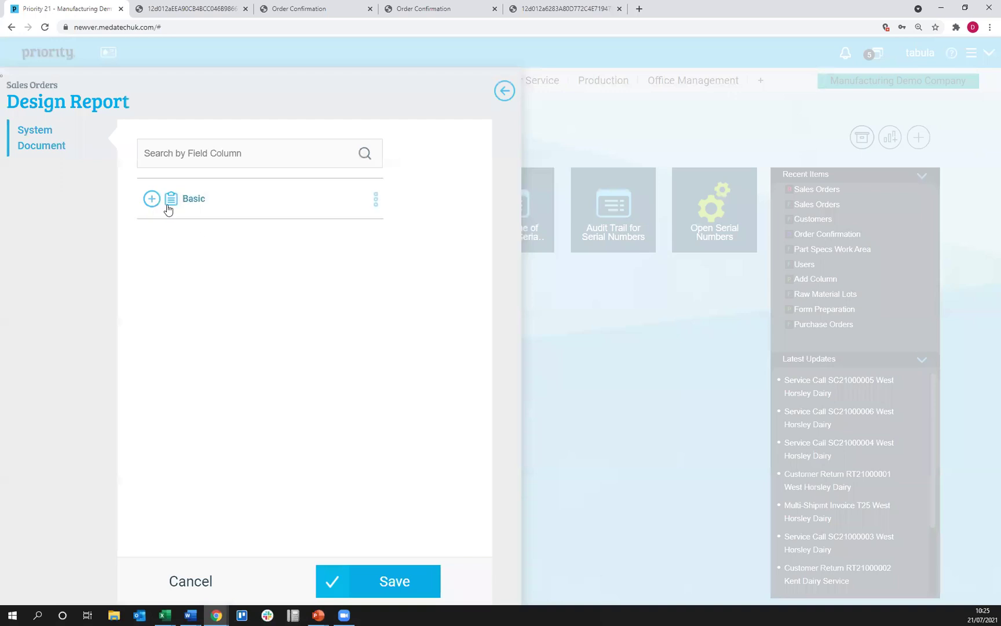
click(167, 206)
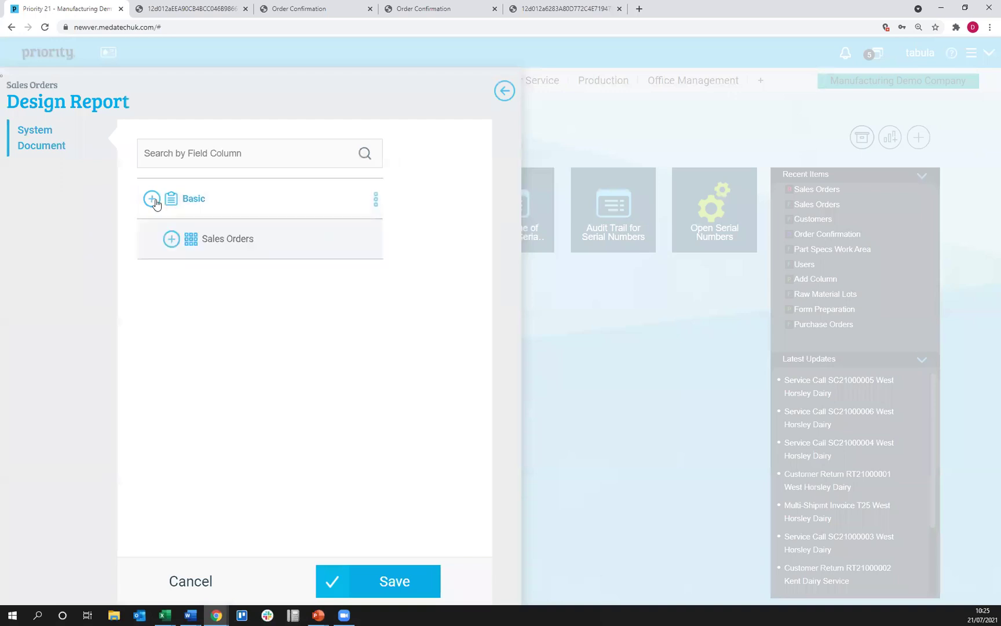
click(172, 239)
scroll(342, 310, down, 3)
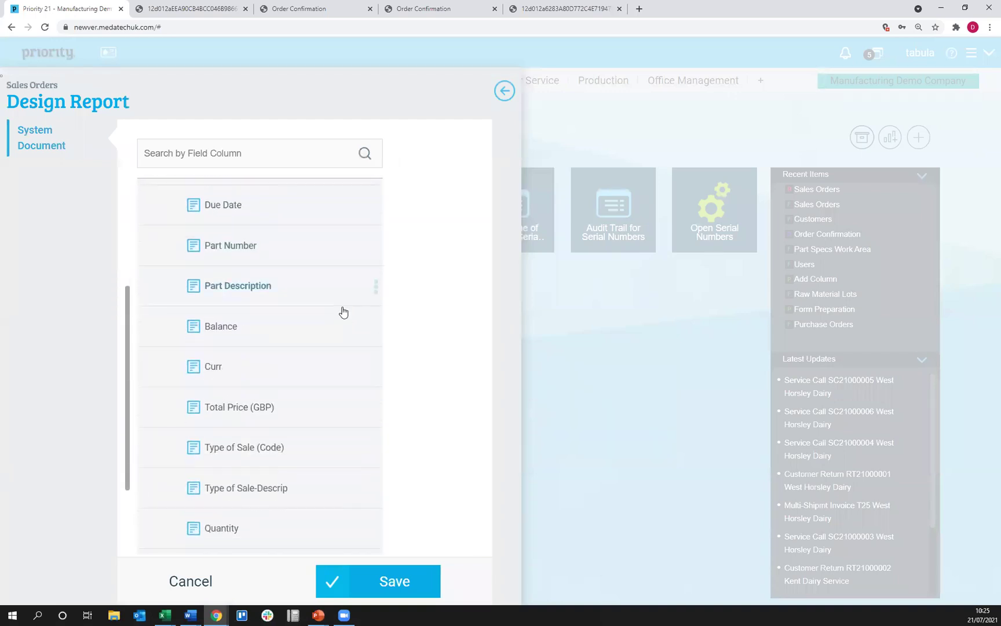
scroll(342, 310, up, 3)
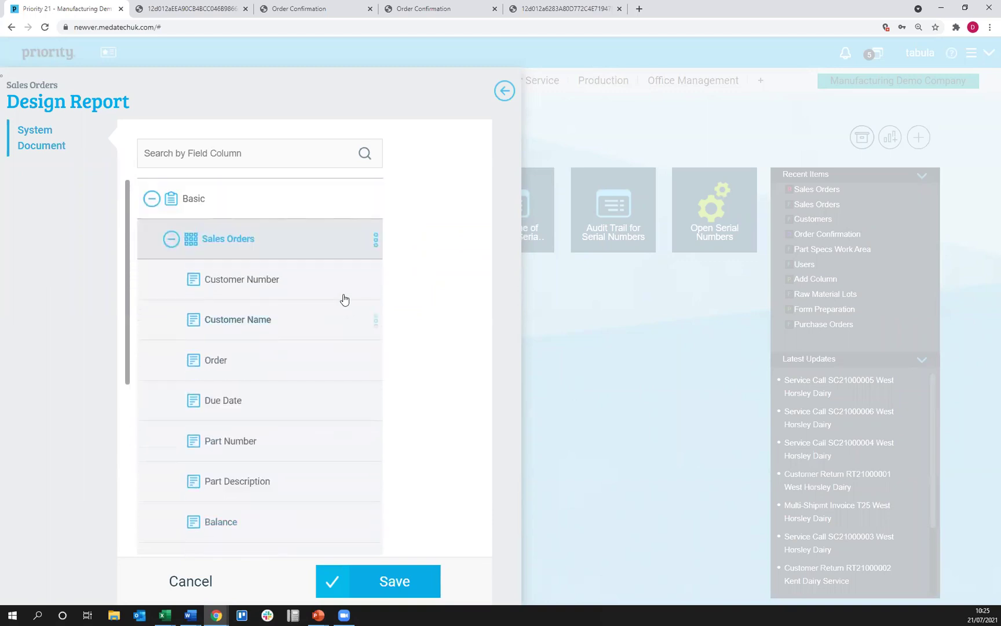
Hide the Type of Sale (Code), Total Price and Factory Unit columns in the Basic format and save the report design.
scroll(349, 280, down, 2)
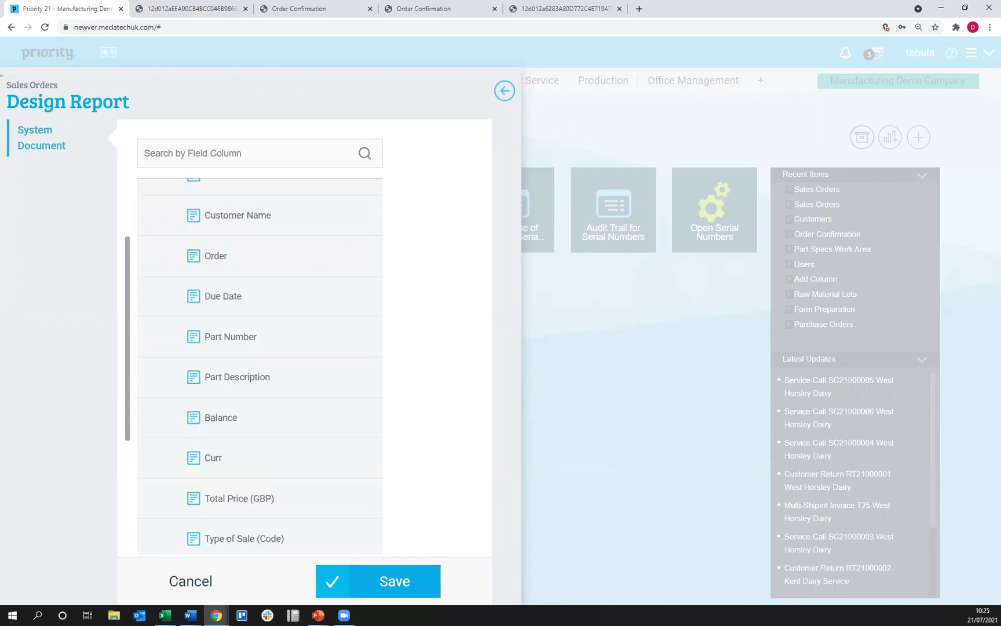
scroll(352, 429, down, 3)
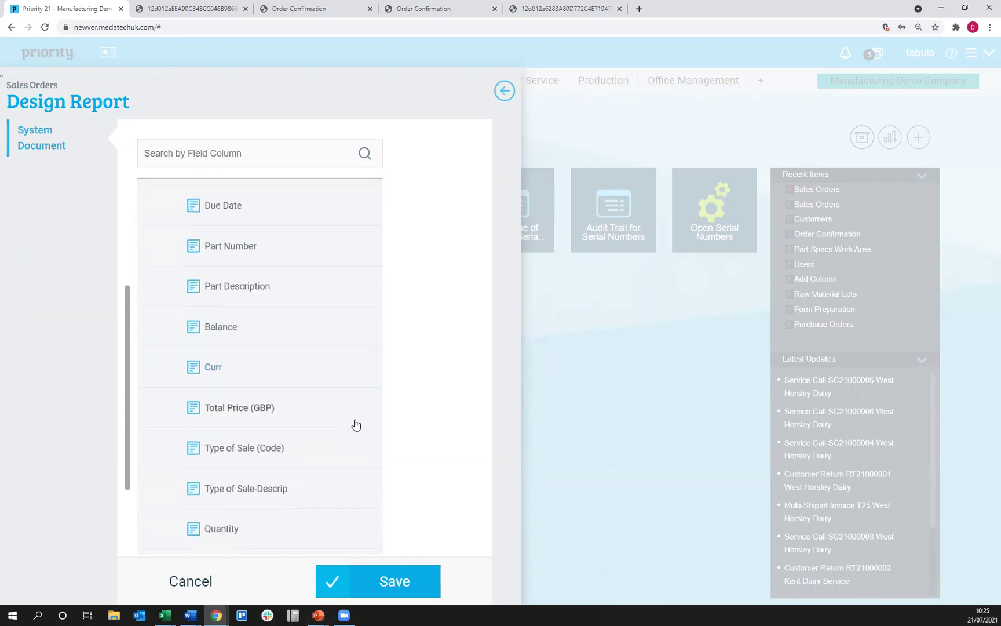
scroll(356, 417, down, 1)
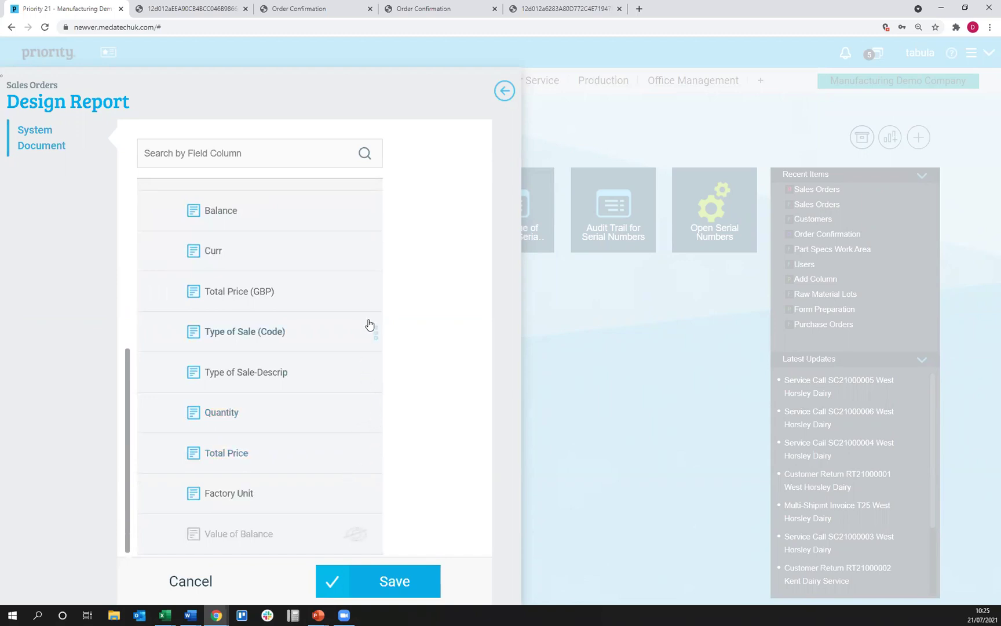
click(376, 333)
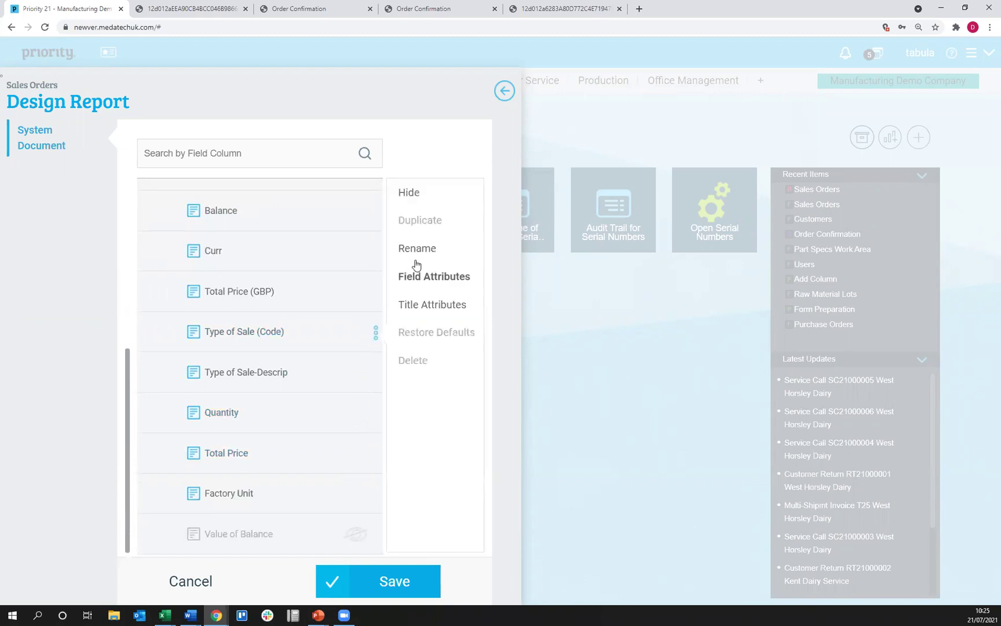
click(400, 193)
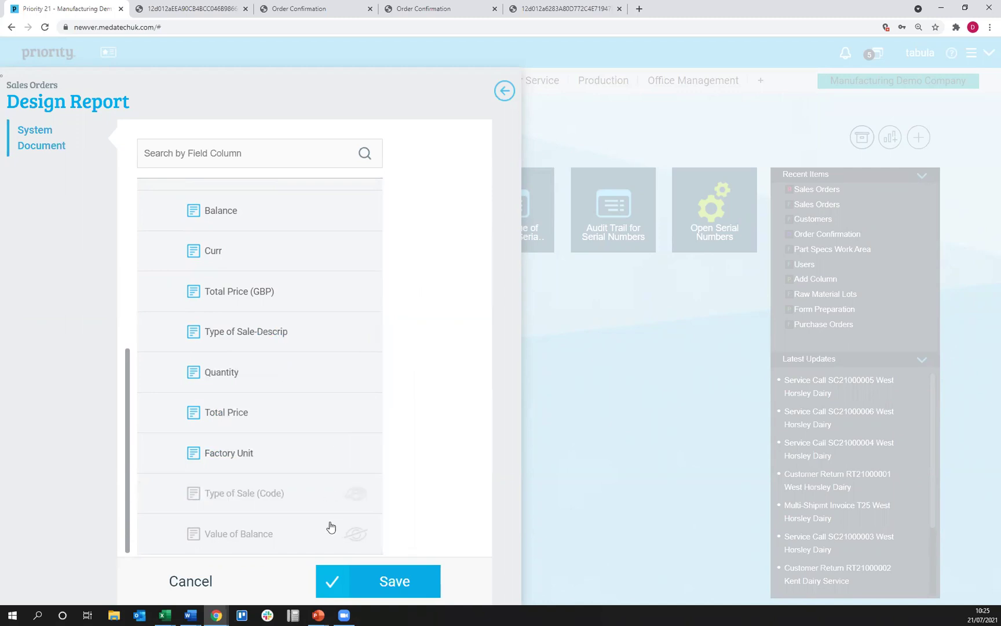
click(372, 418)
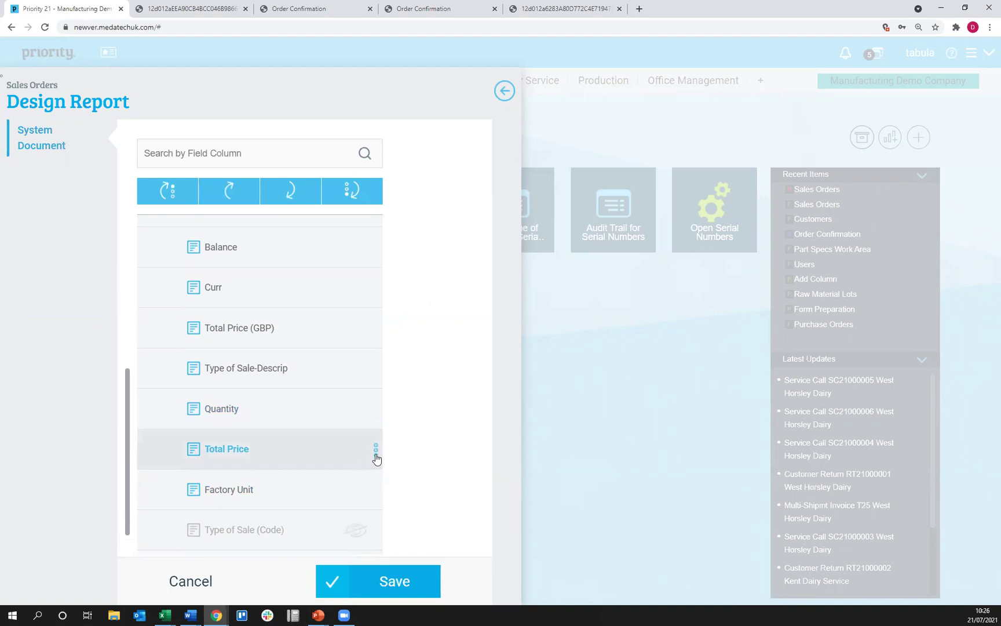
click(376, 451)
click(417, 231)
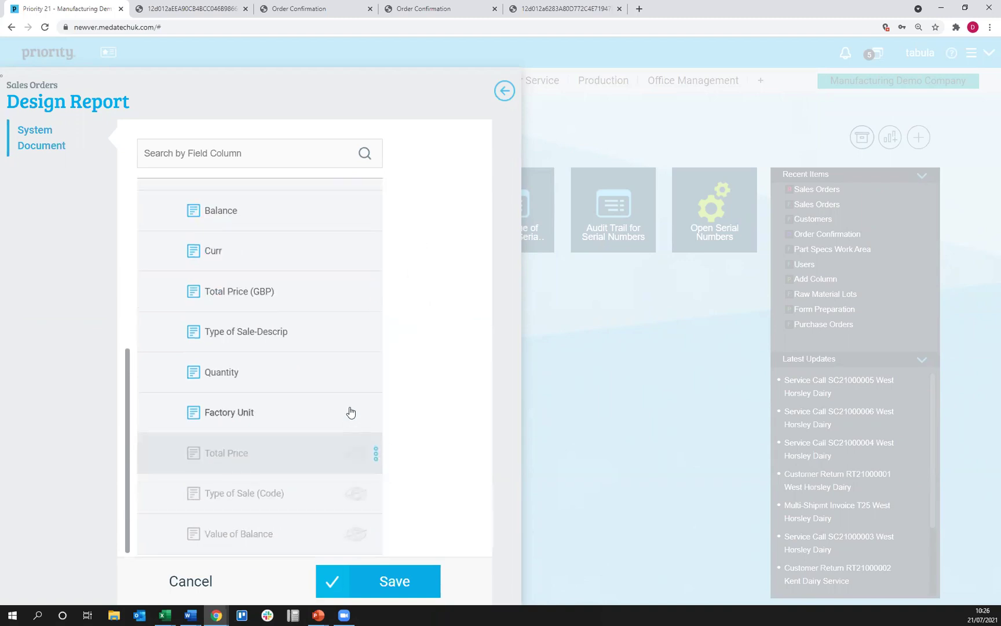
click(375, 414)
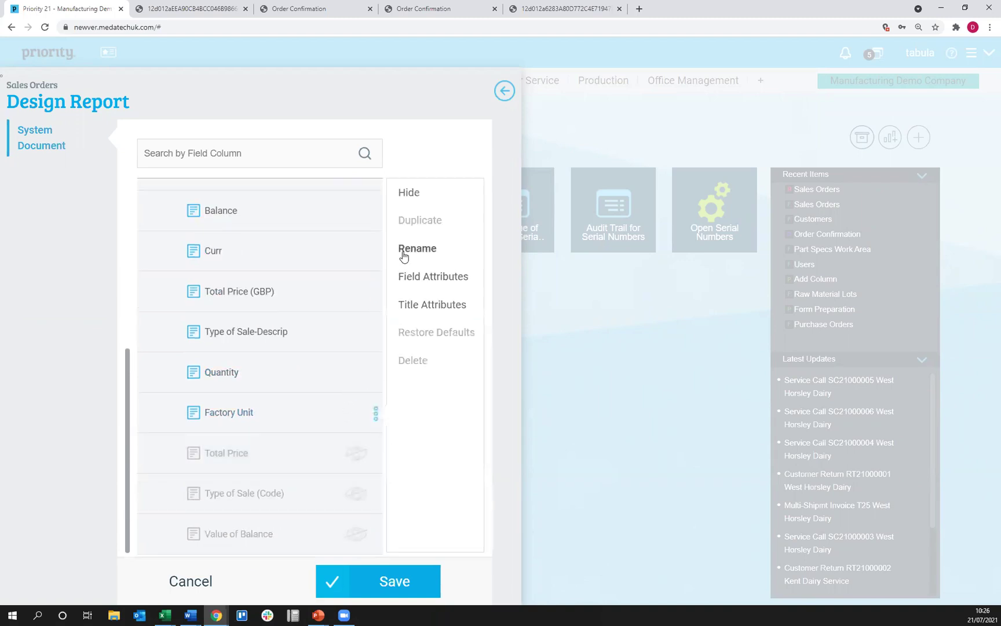
click(430, 200)
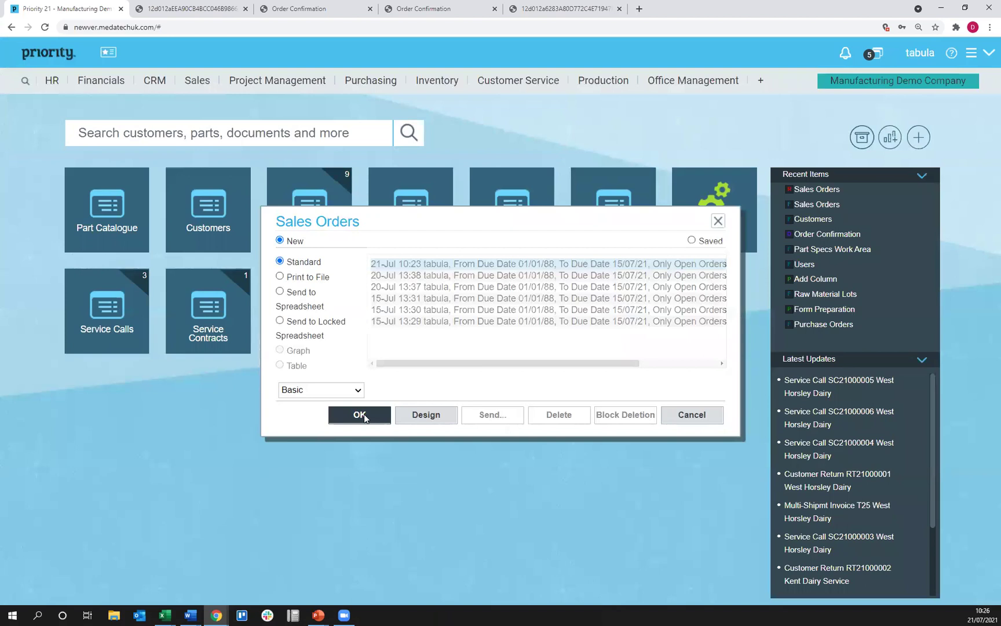
Run the redesigned Sales Orders report in Standard format for due dates 01/01/88 to 15/07/21, covering all customers.
click(361, 415)
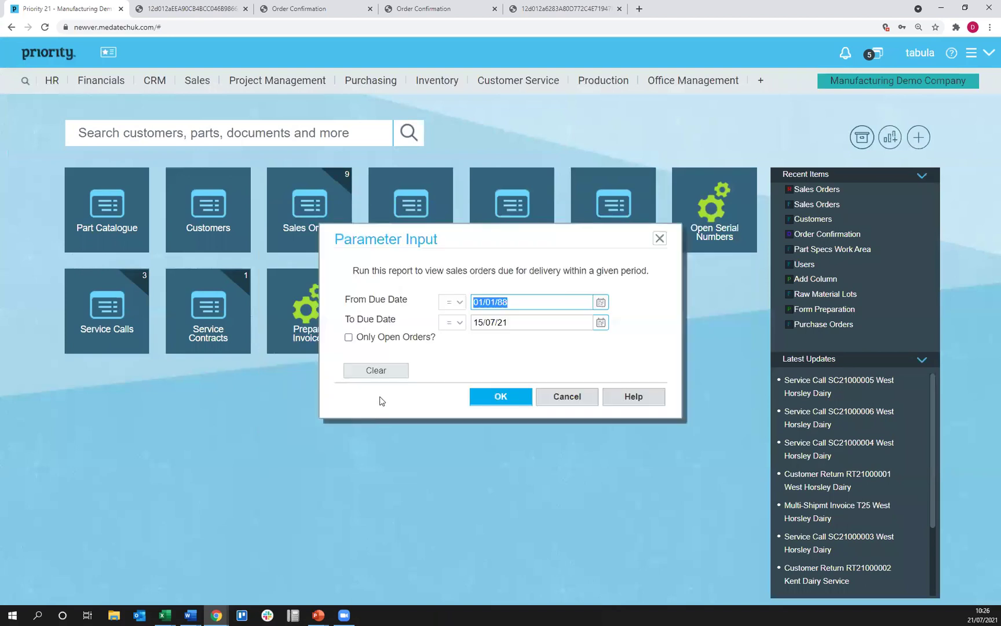
click(480, 403)
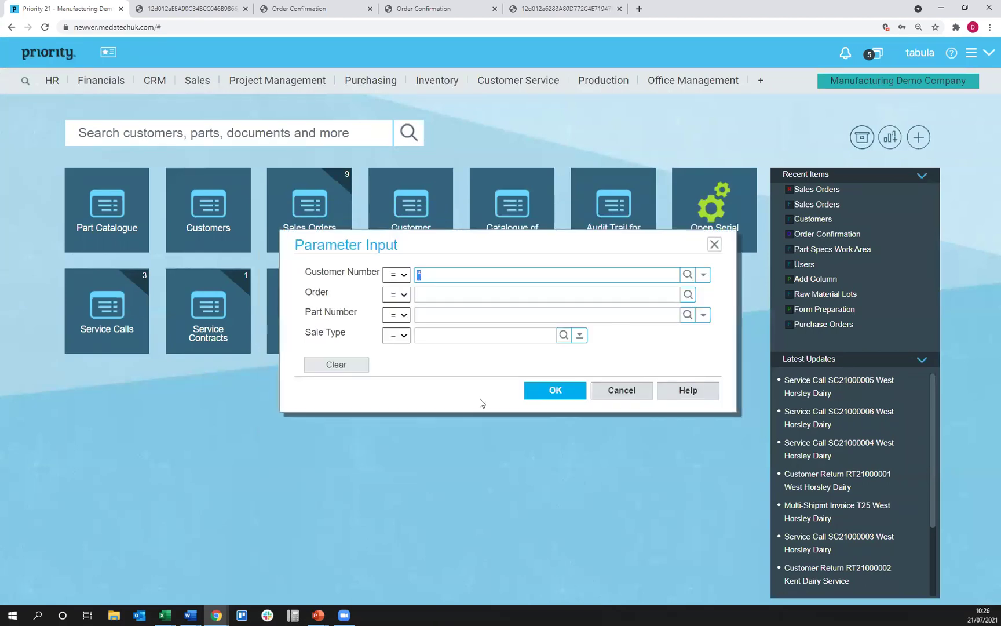
click(542, 394)
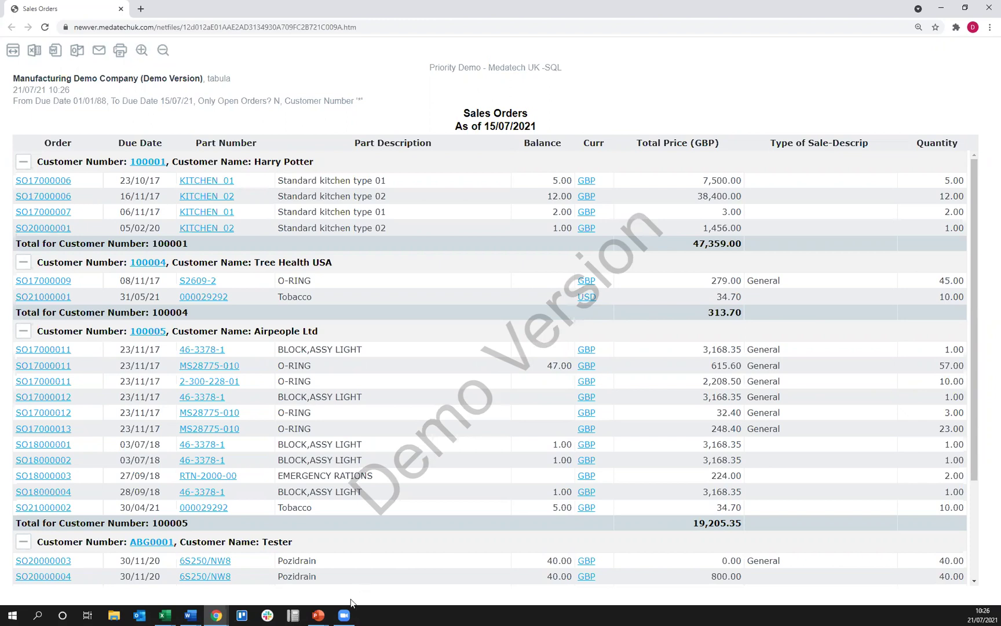
Switch to the PowerPoint slide show at the Live Demo slide and continue the presentation.
click(355, 581)
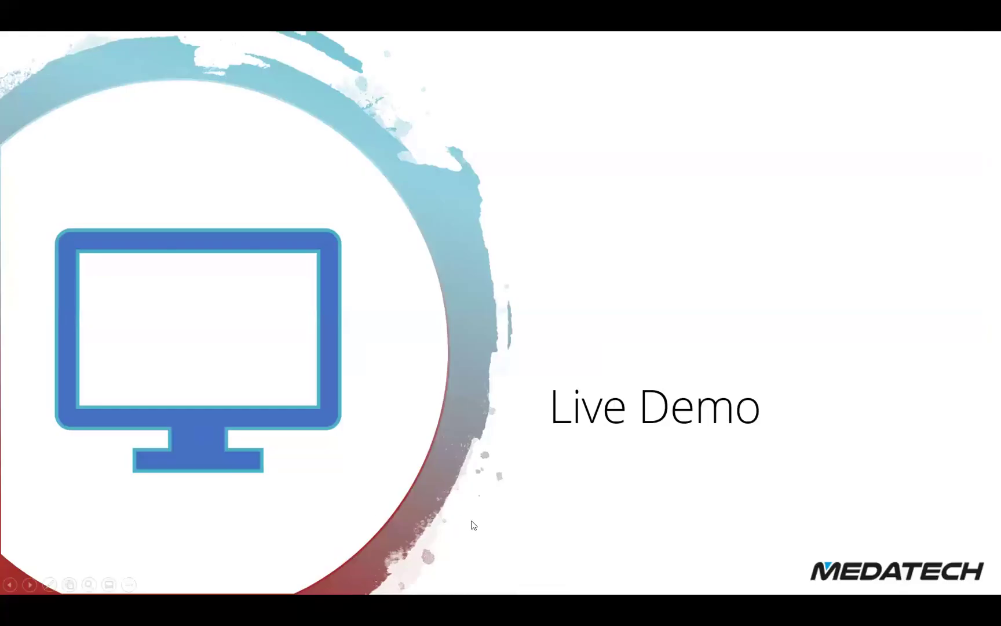
click(649, 434)
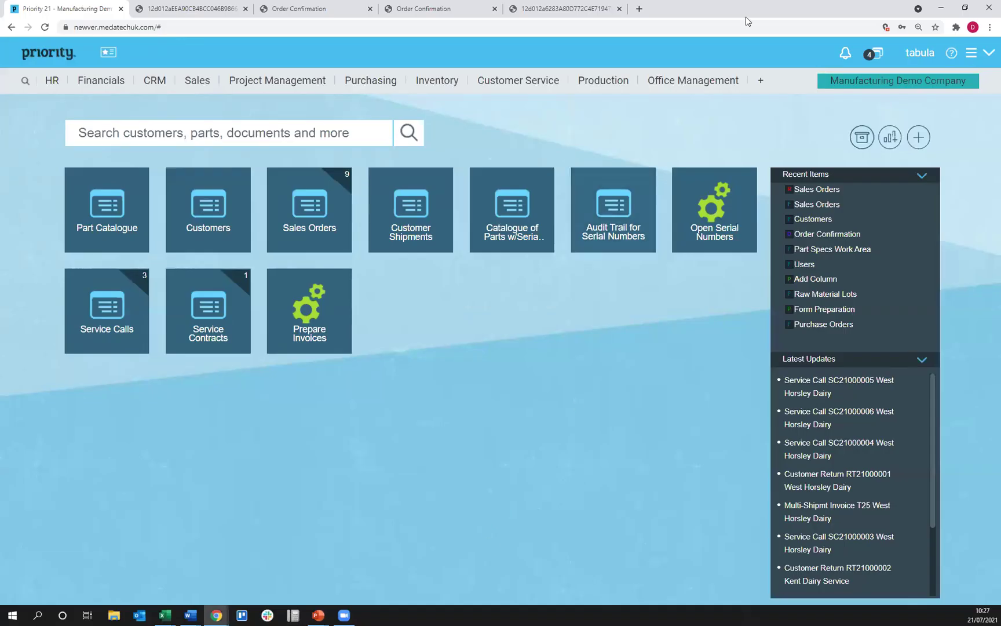
Open the Users form in Priority's System Maintenance and retrieve all users with the wildcard *.
click(761, 81)
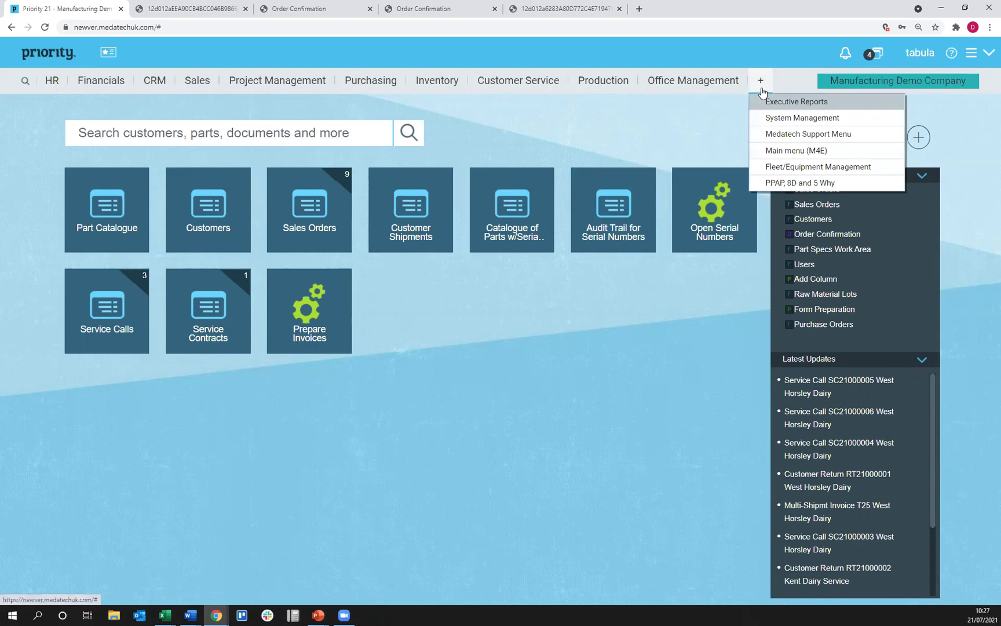
click(772, 123)
click(730, 118)
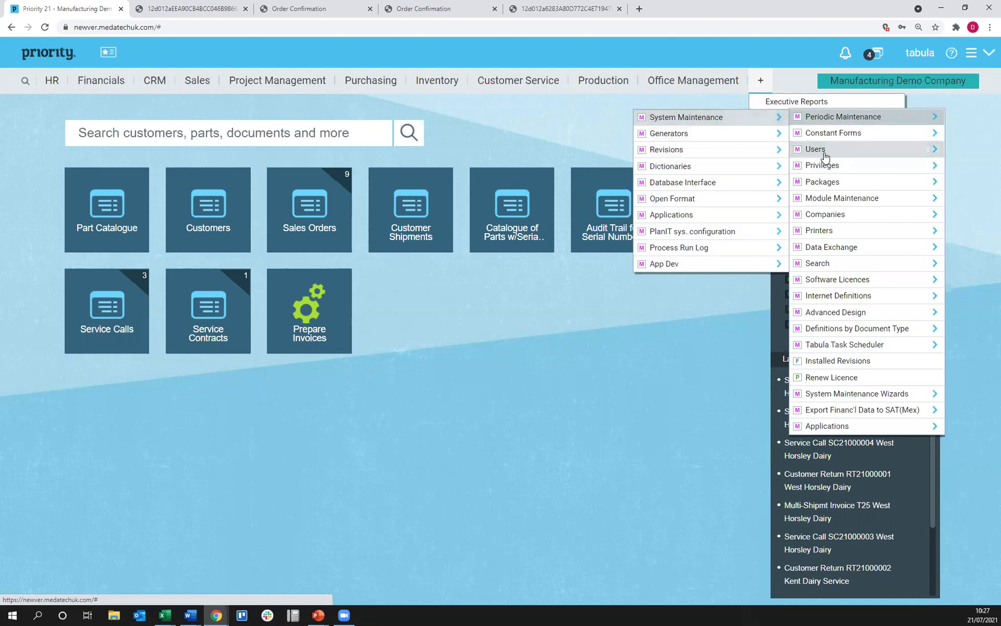
click(923, 146)
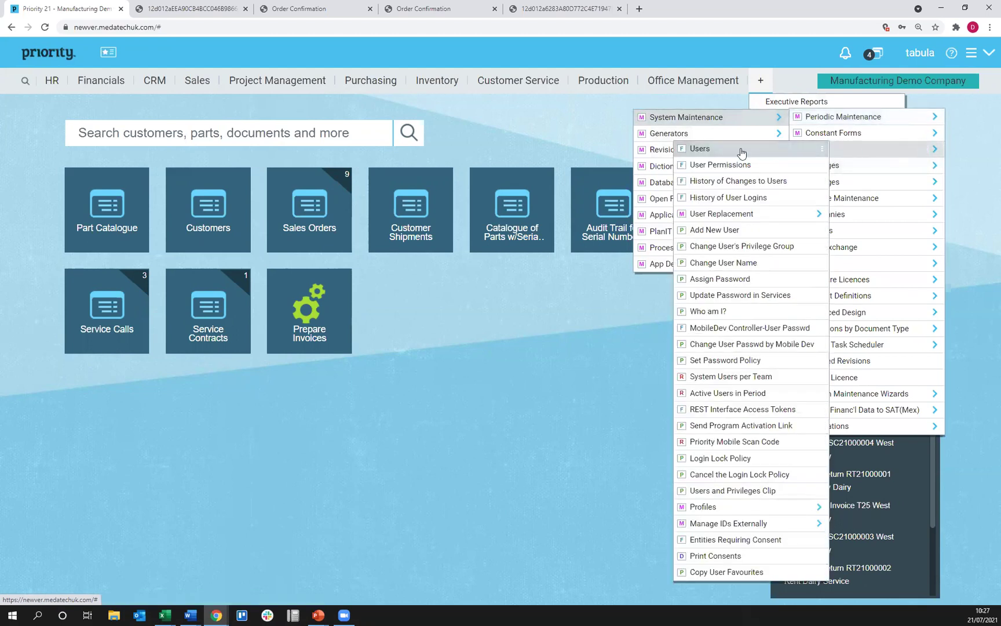
click(719, 150)
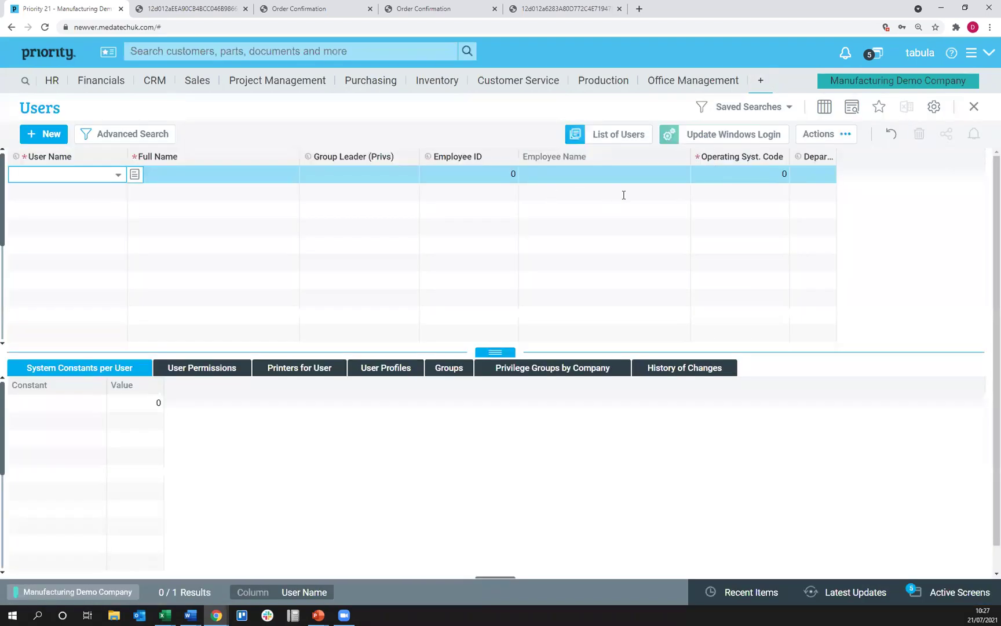
key(Down)
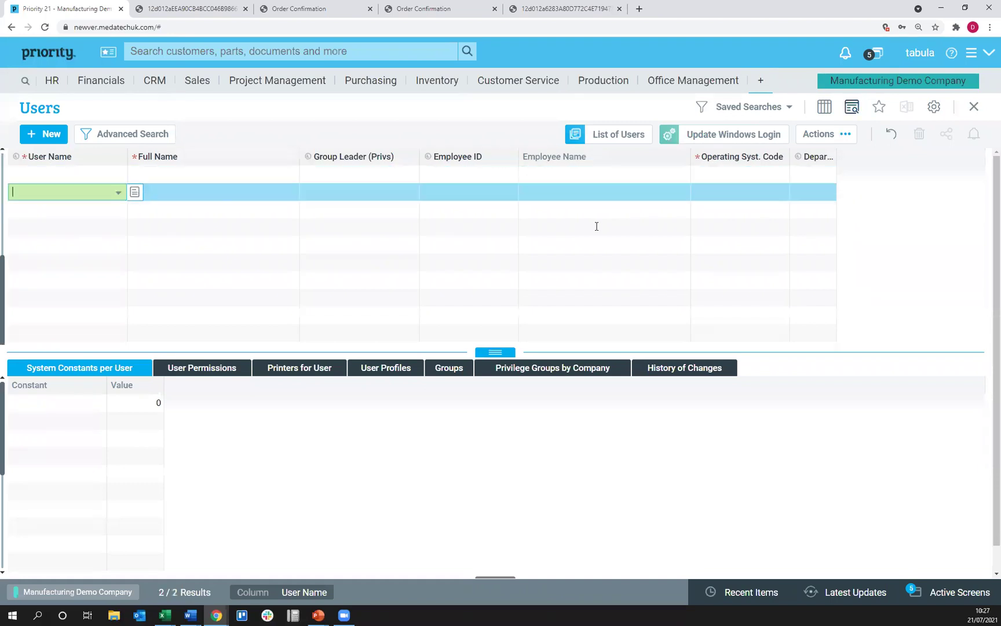
text(*)
key(Return)
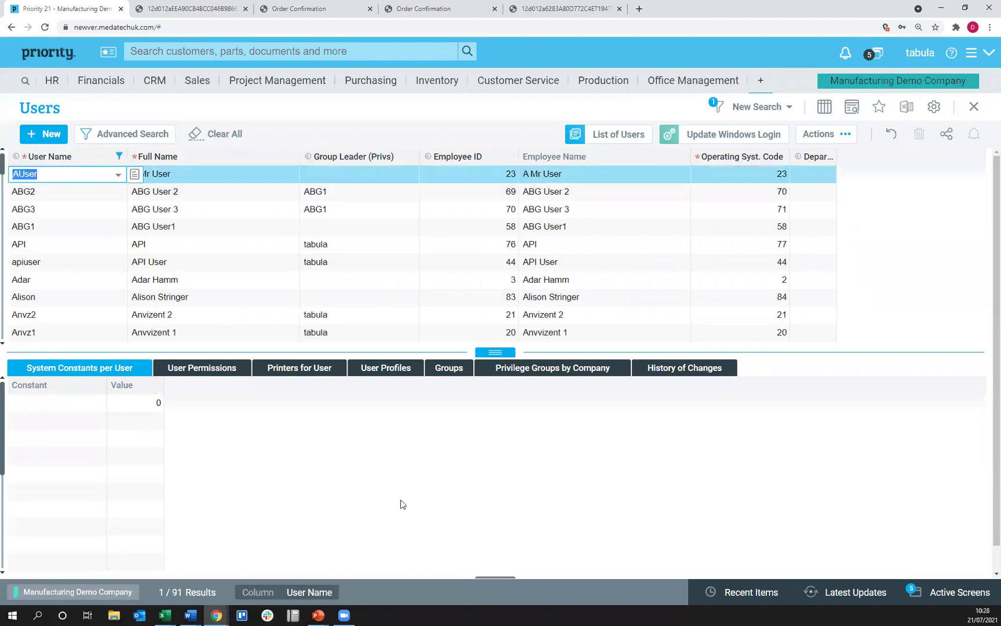
Open the User Permissions of the eighth user in the list and enable the Document Design permission.
click(37, 304)
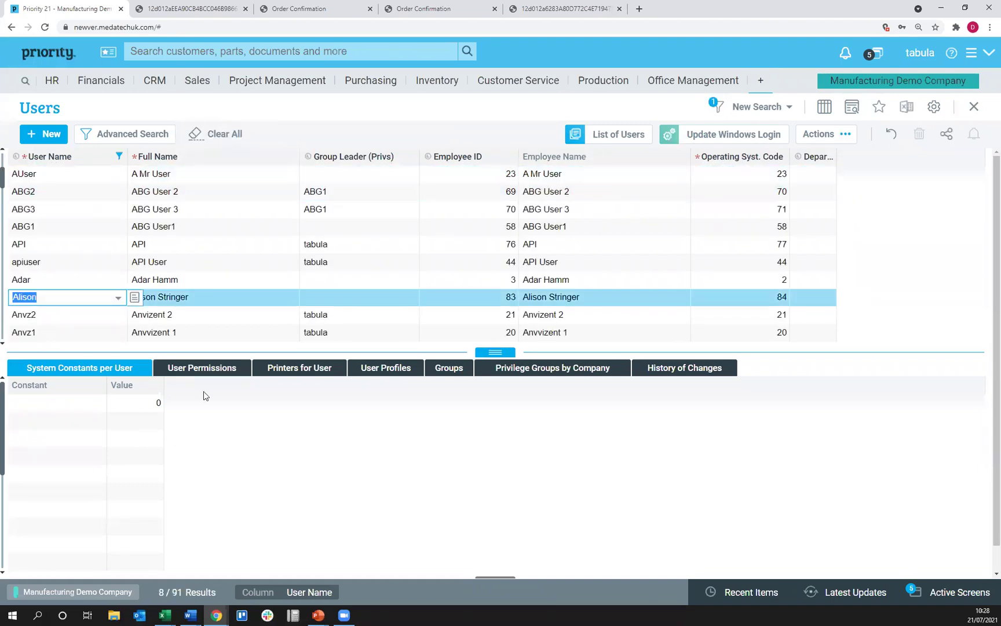
click(194, 370)
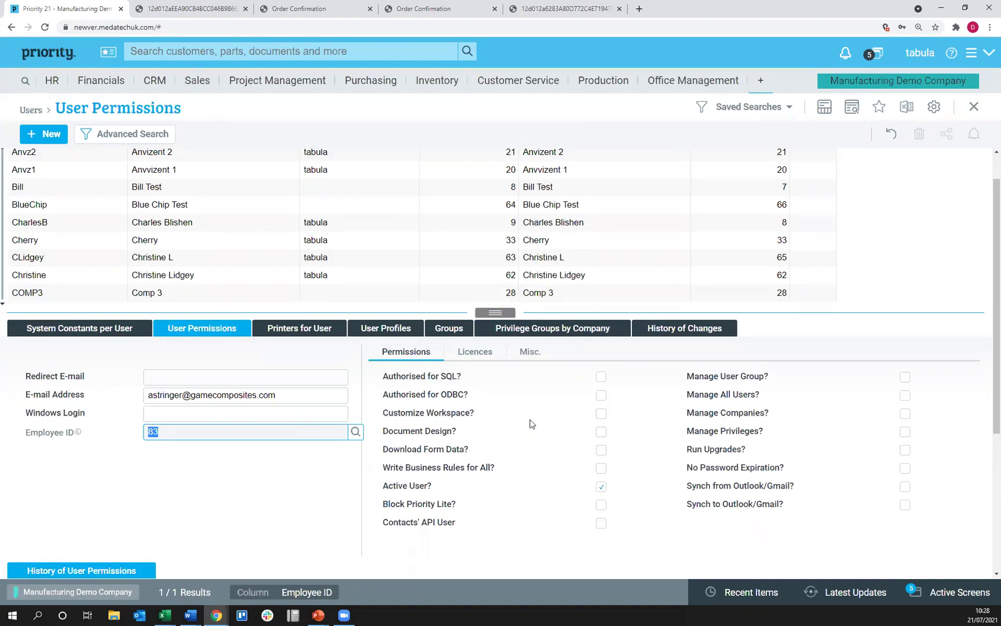
click(599, 435)
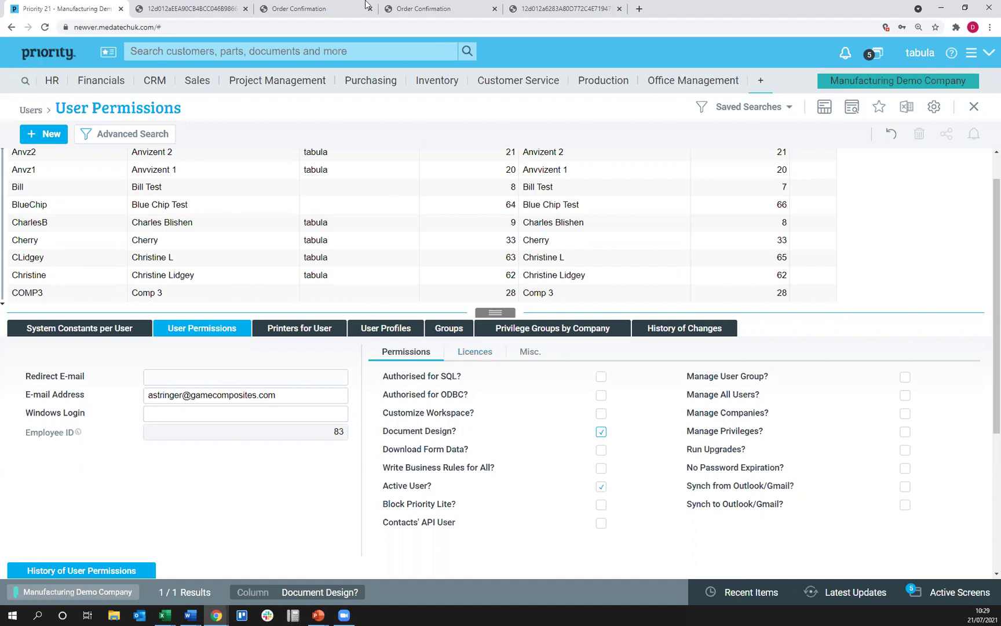
View the standard Order Confirmation PDF and the Cherwell-branded Order Confirmation PDF for order SO21000006.
click(279, 5)
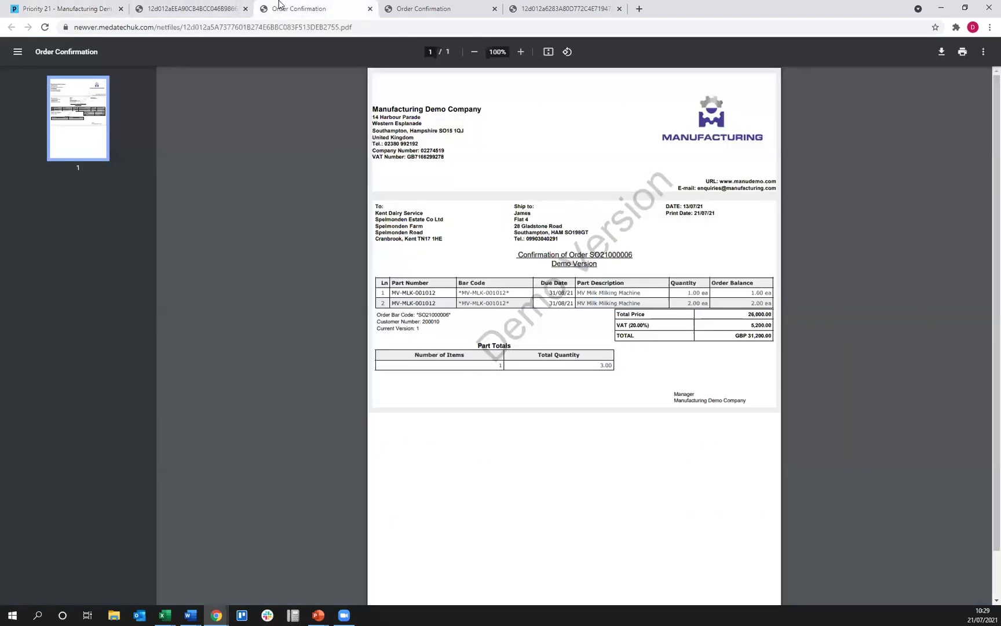
click(168, 9)
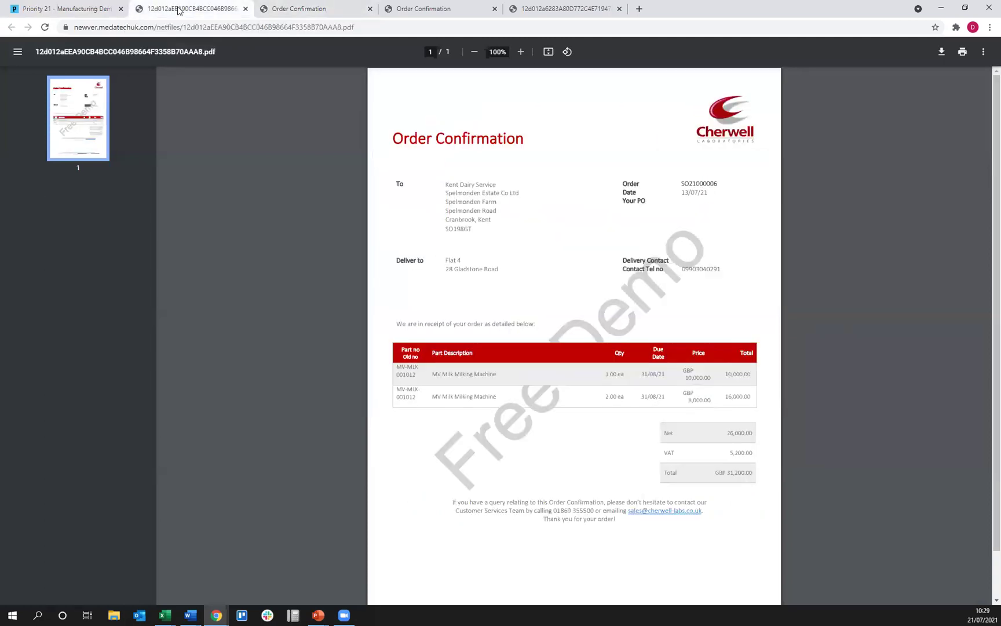